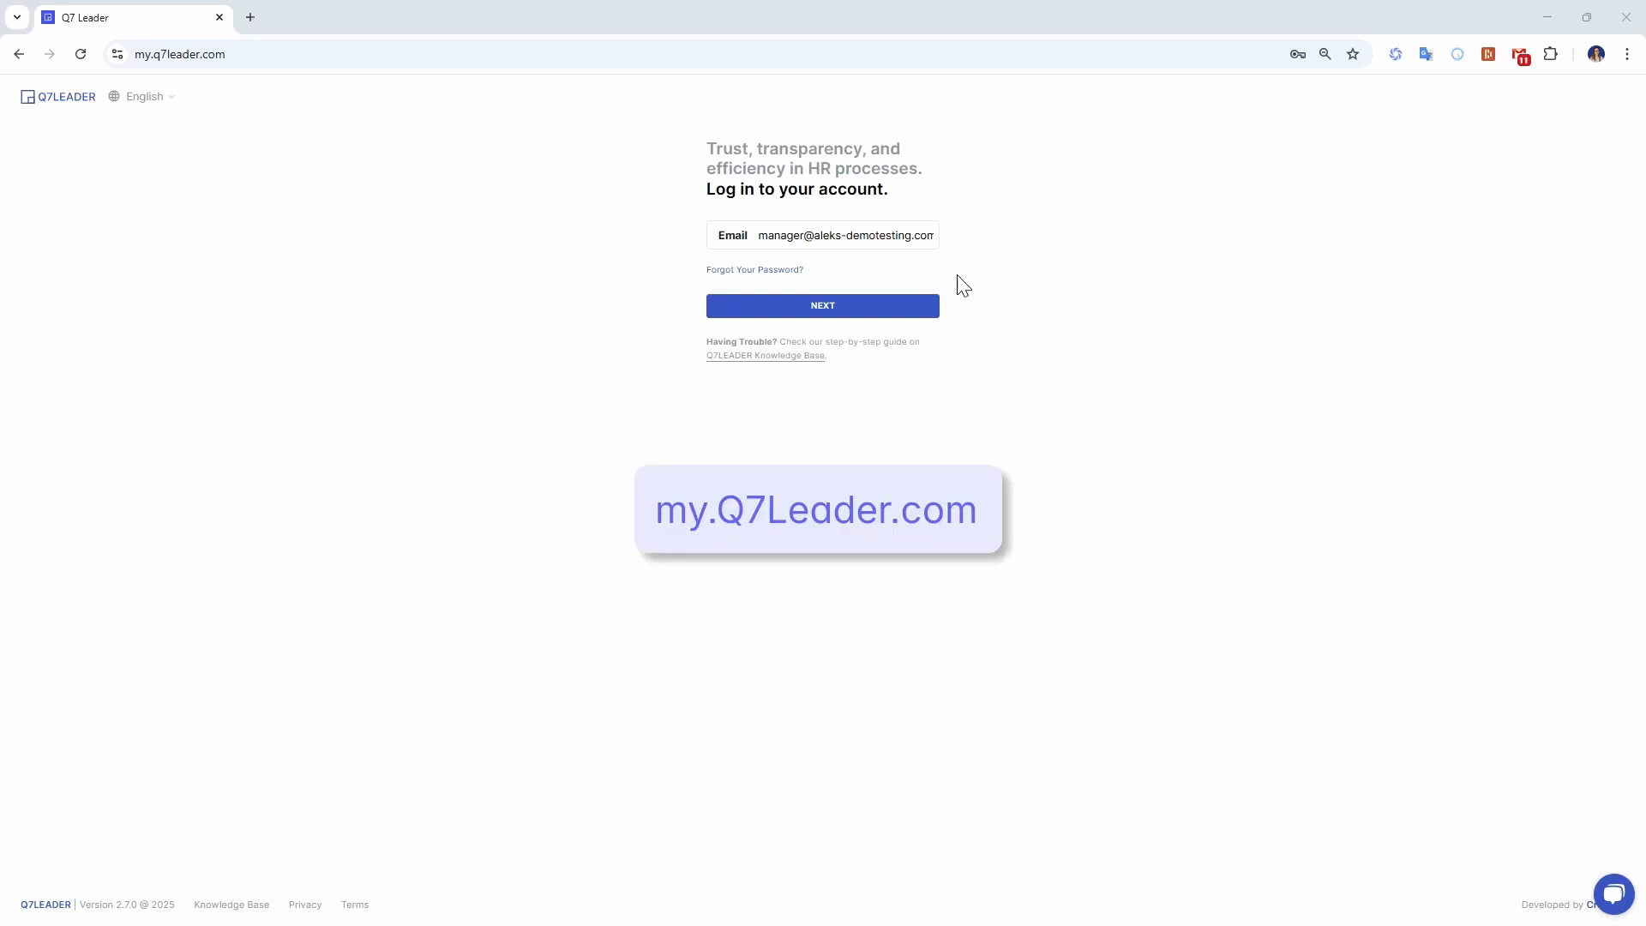
Log in to the manager account at my.q7leader.com with the prefilled email.
left_click_drag(151, 54, 253, 56)
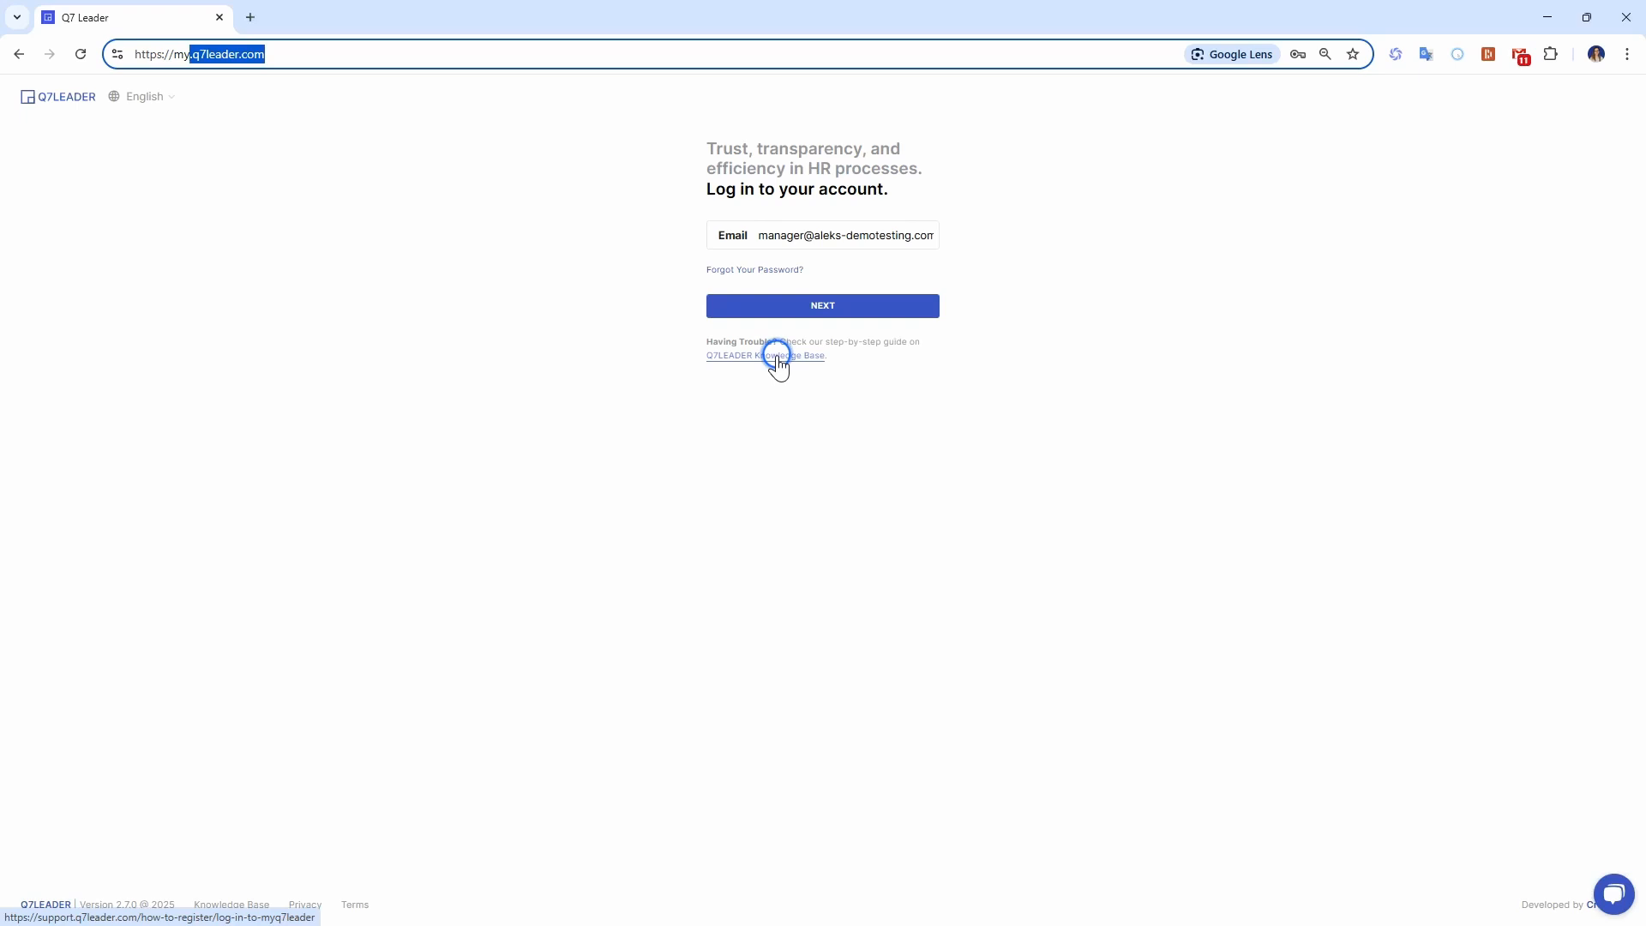
left_click(796, 307)
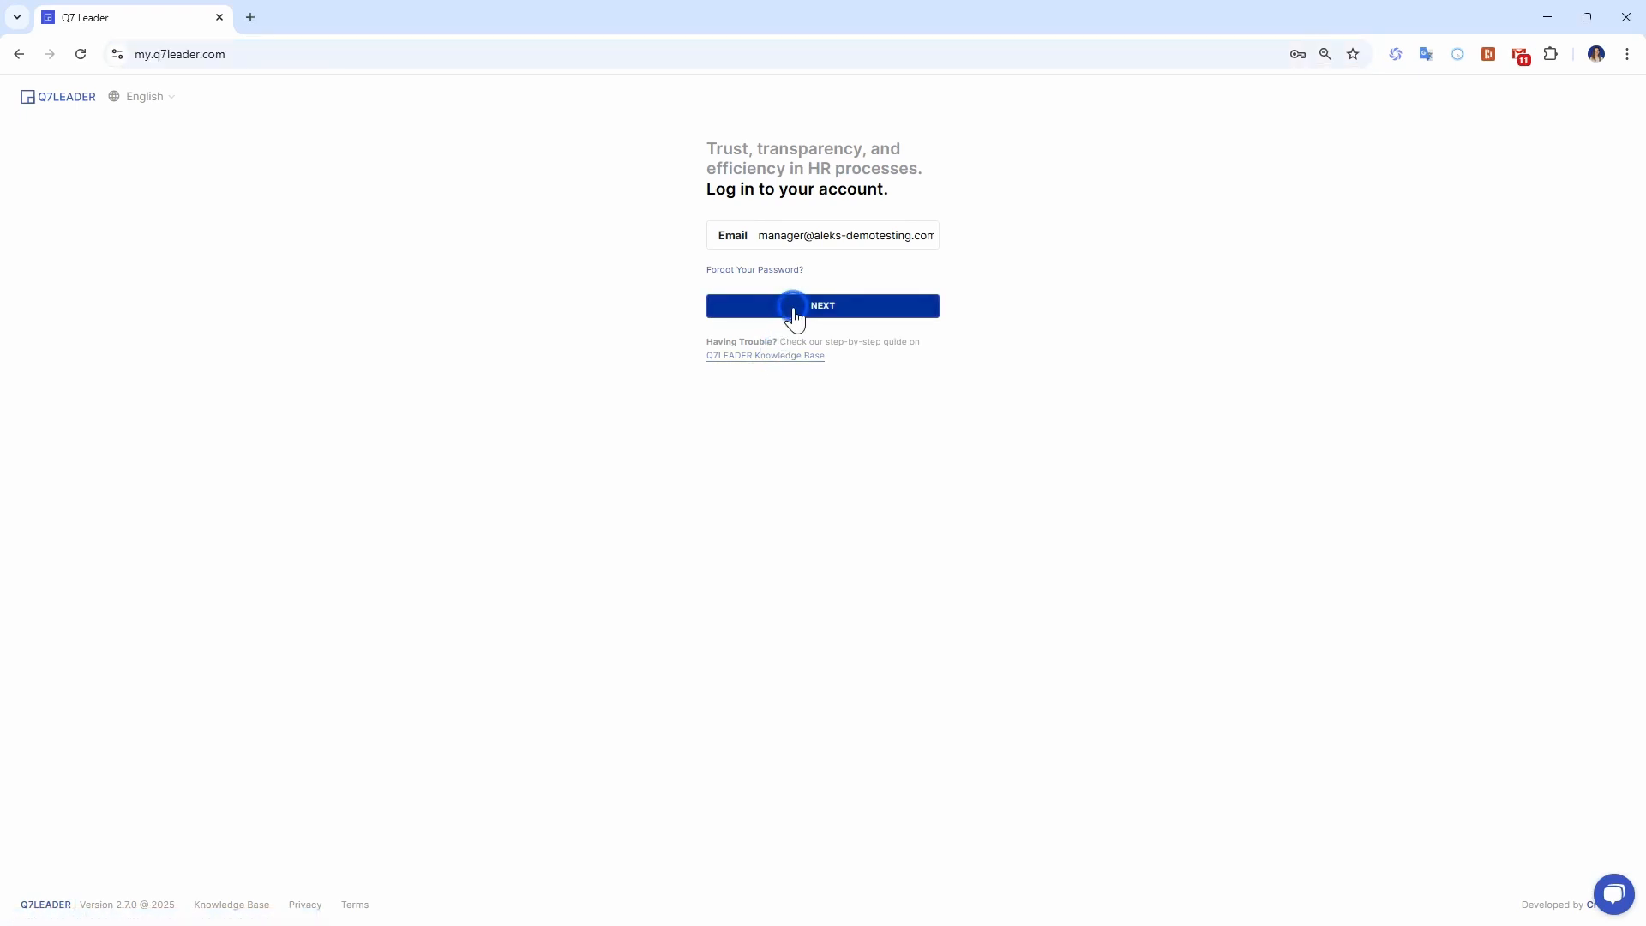
left_click(799, 342)
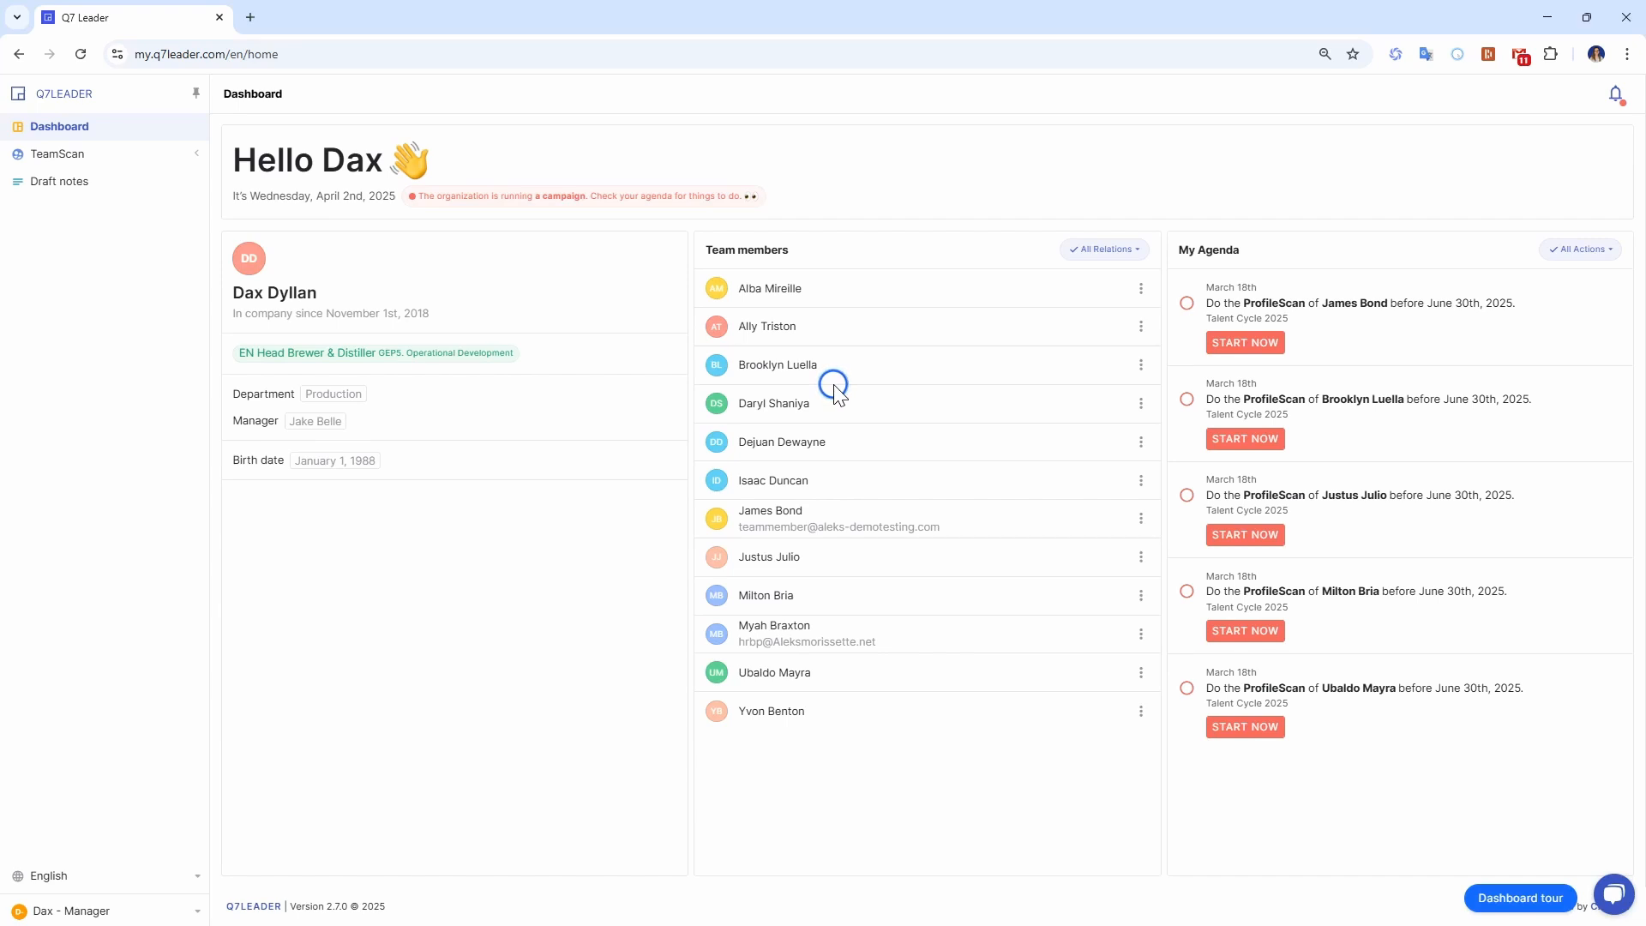
Filter the team members by the Manager relation and view the profile details of the team member with the Agent 007 role.
left_click(1110, 249)
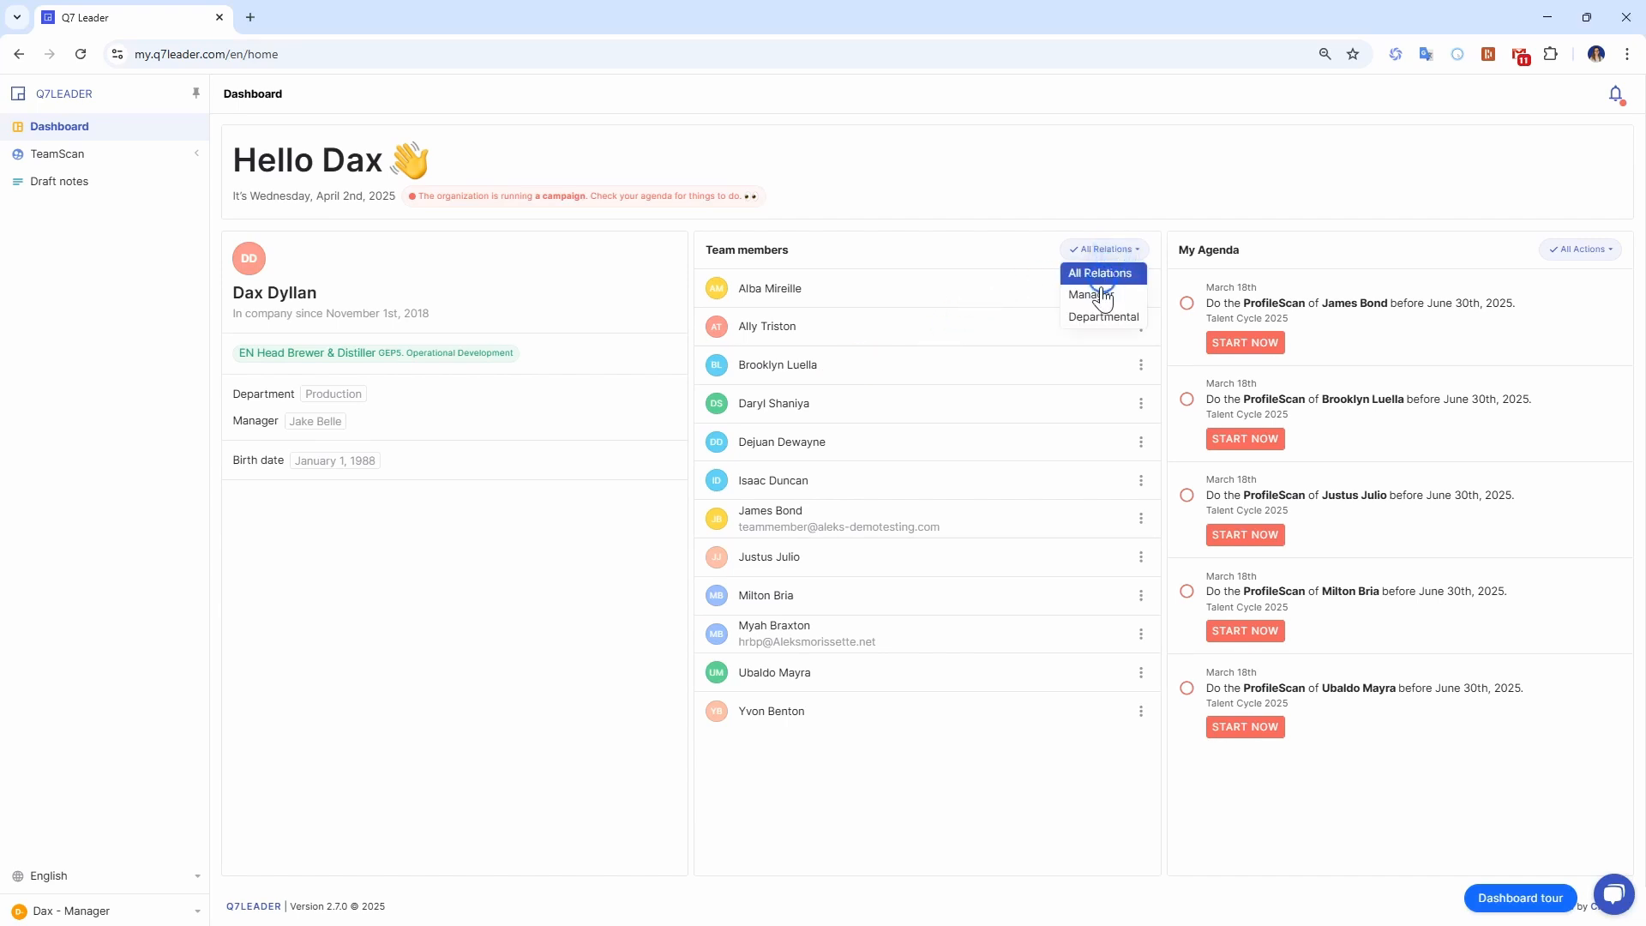
left_click(1102, 300)
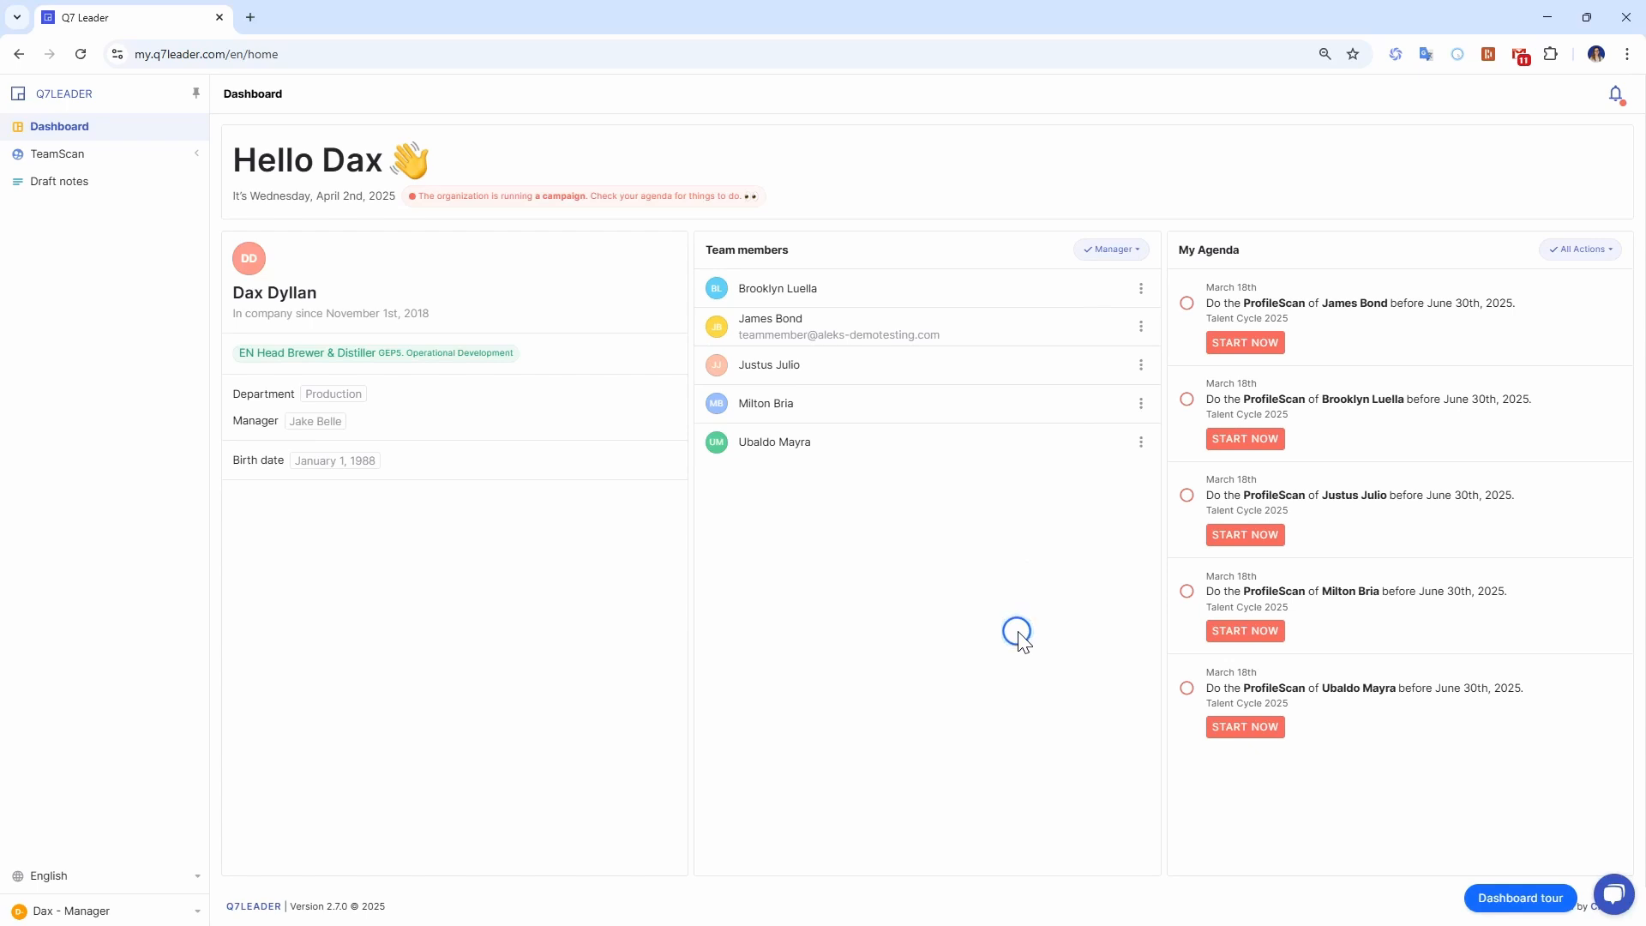
left_click(789, 326)
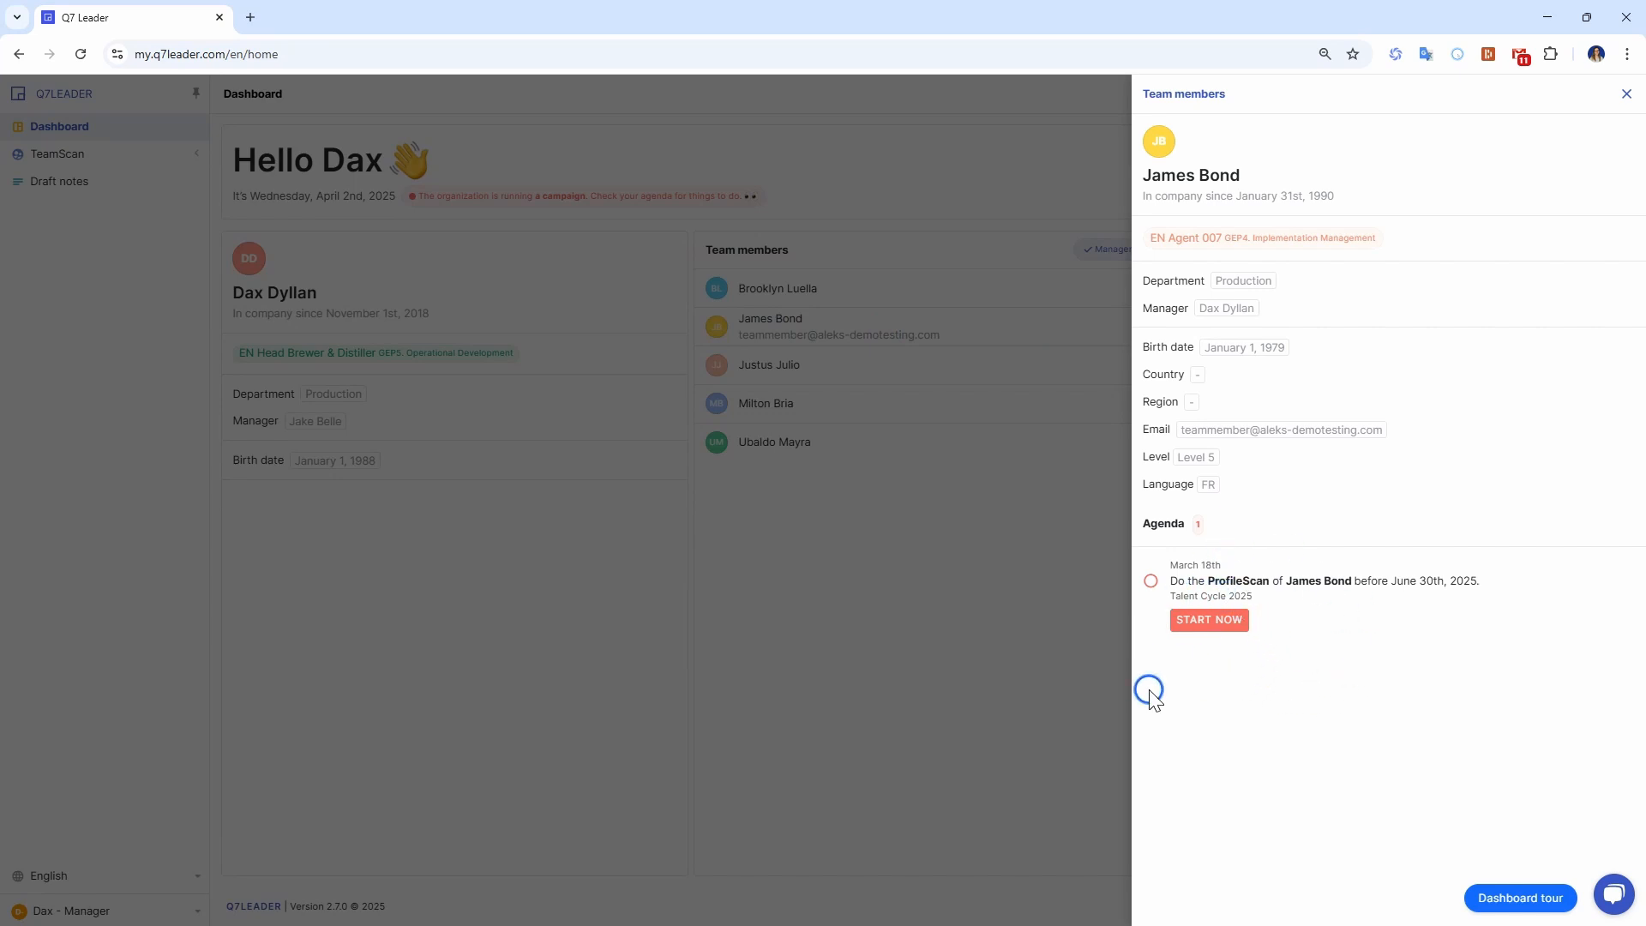
left_click(955, 605)
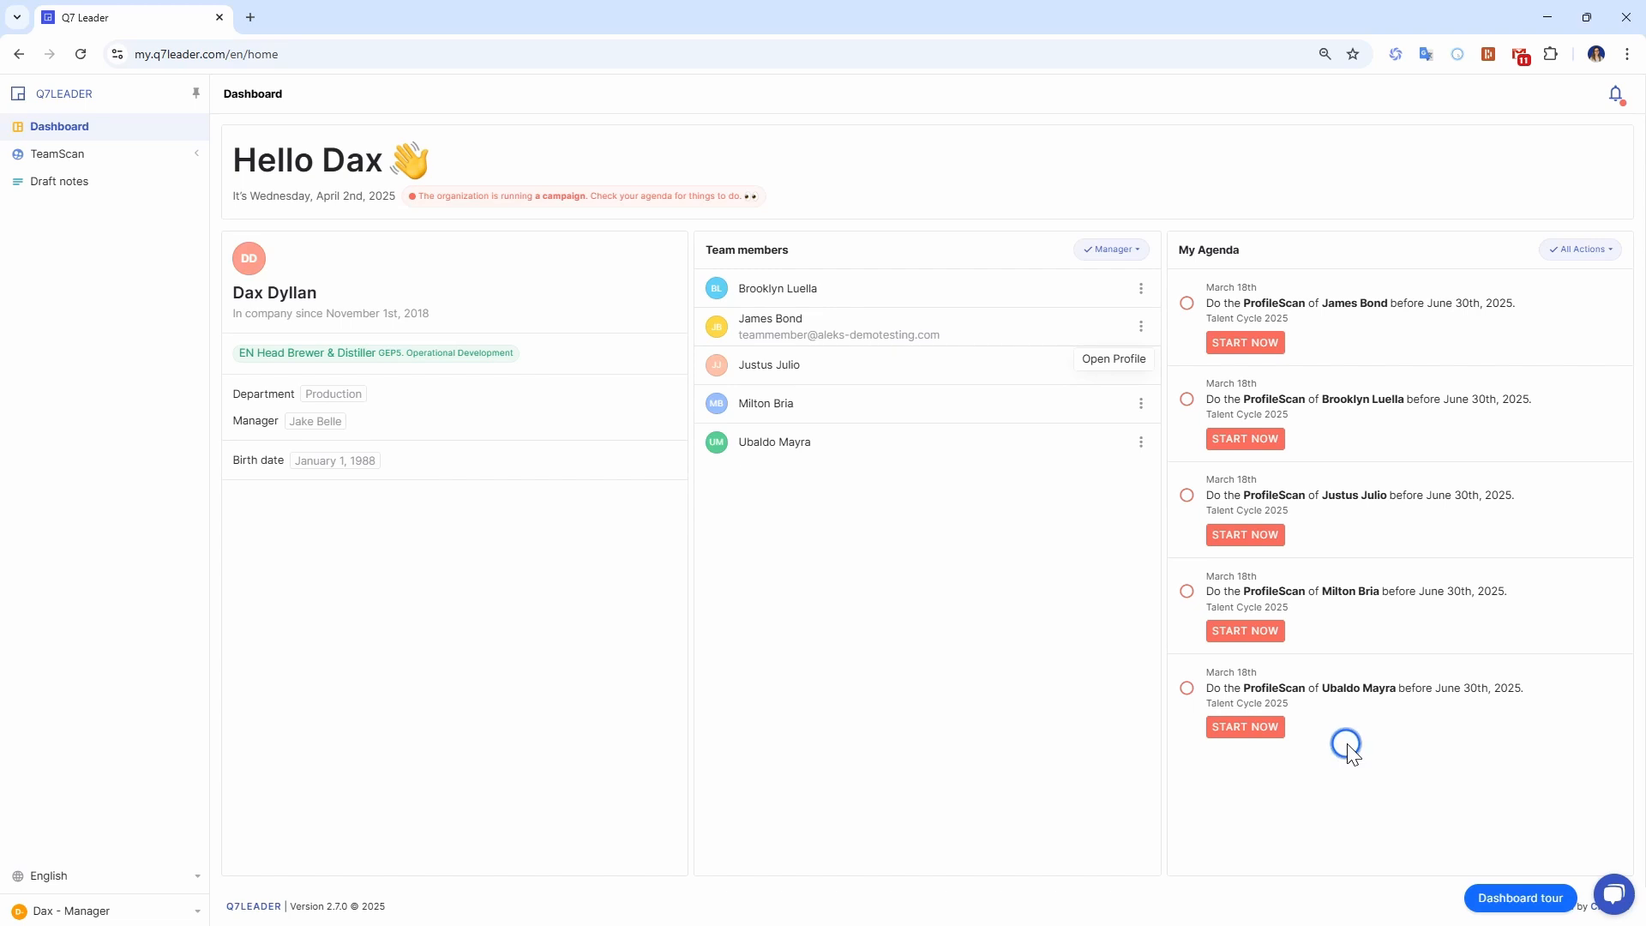
Start the first ProfileScan on the agenda and read the full Implementation Management description under the role expectations.
left_click(1237, 344)
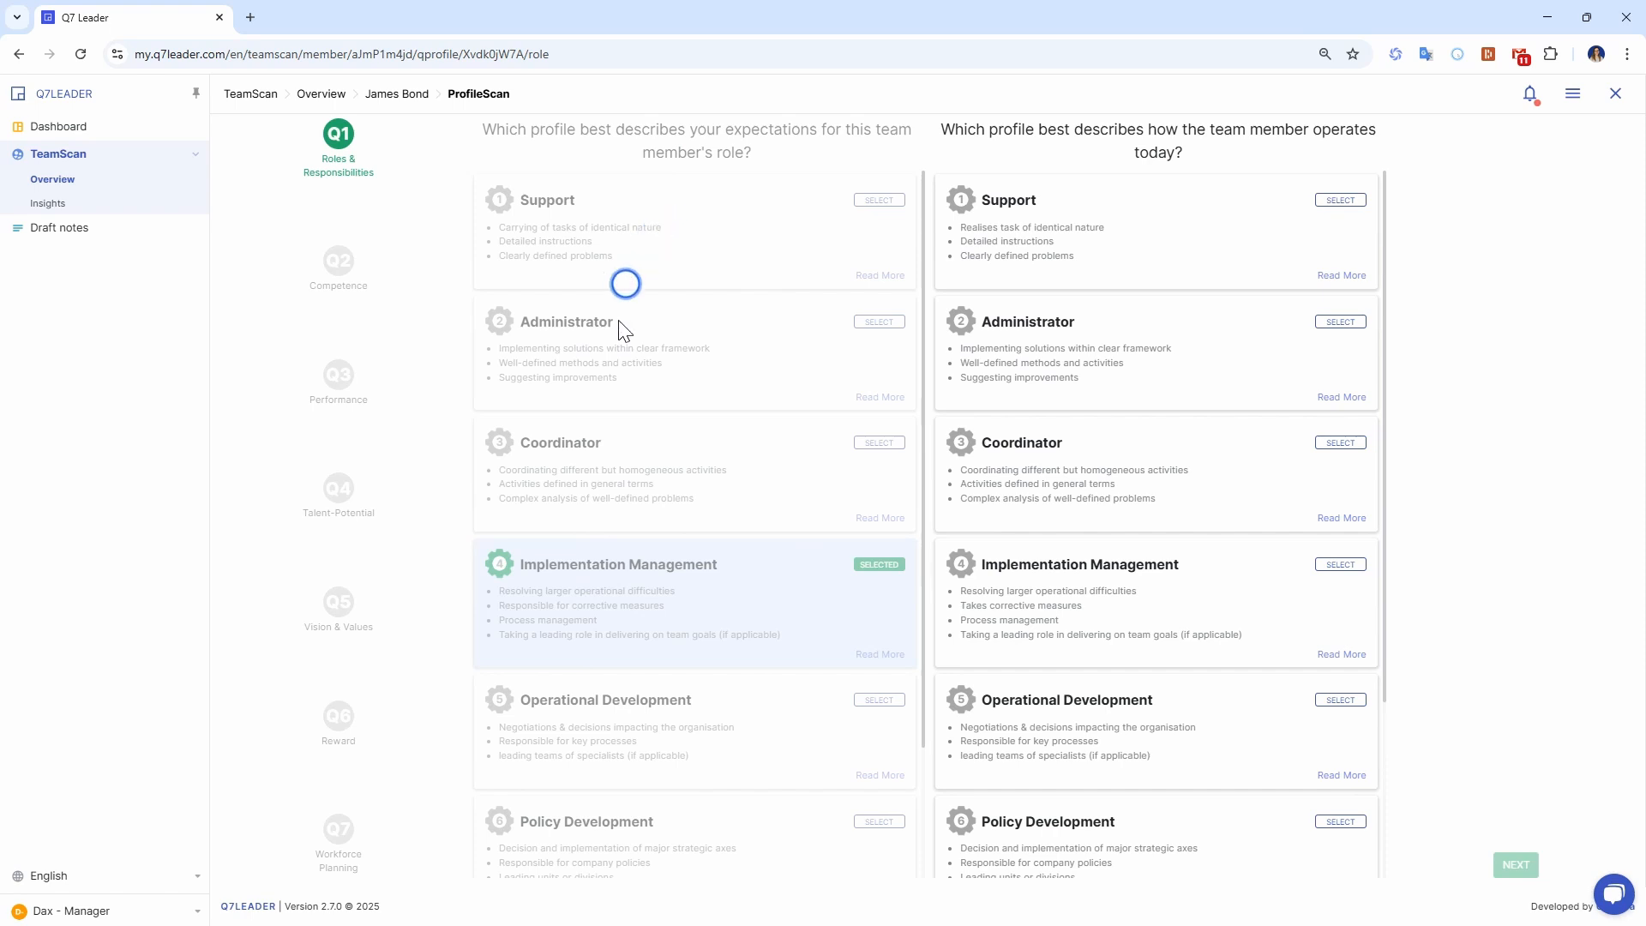
scroll(698, 720, "down", 2)
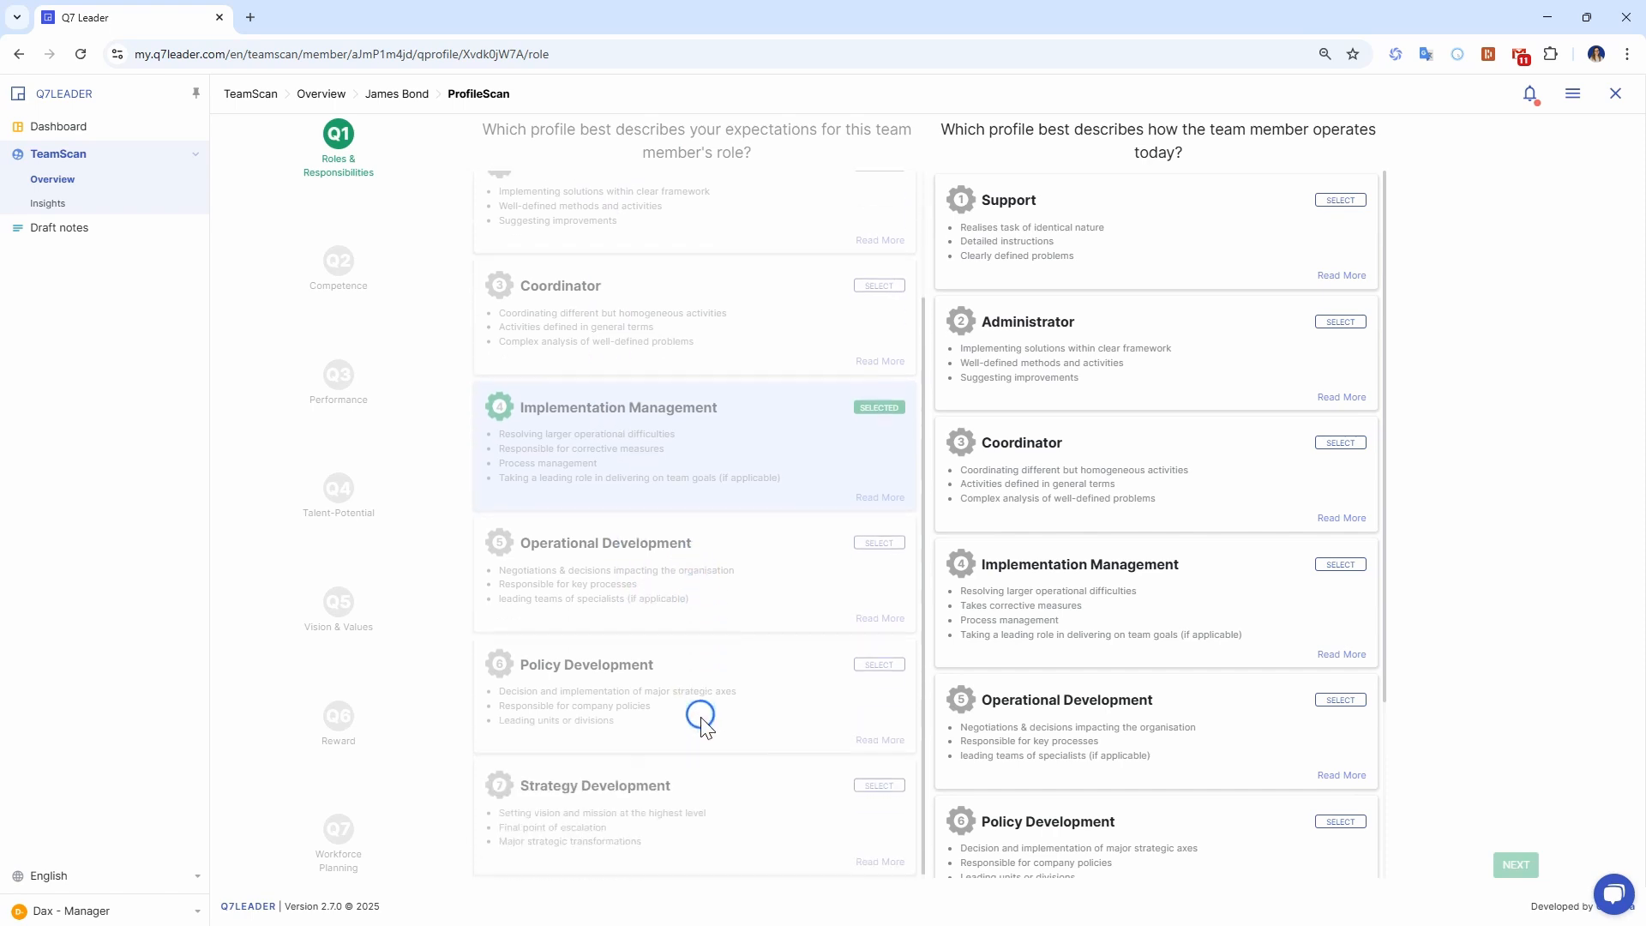
scroll(729, 682, "up", 2)
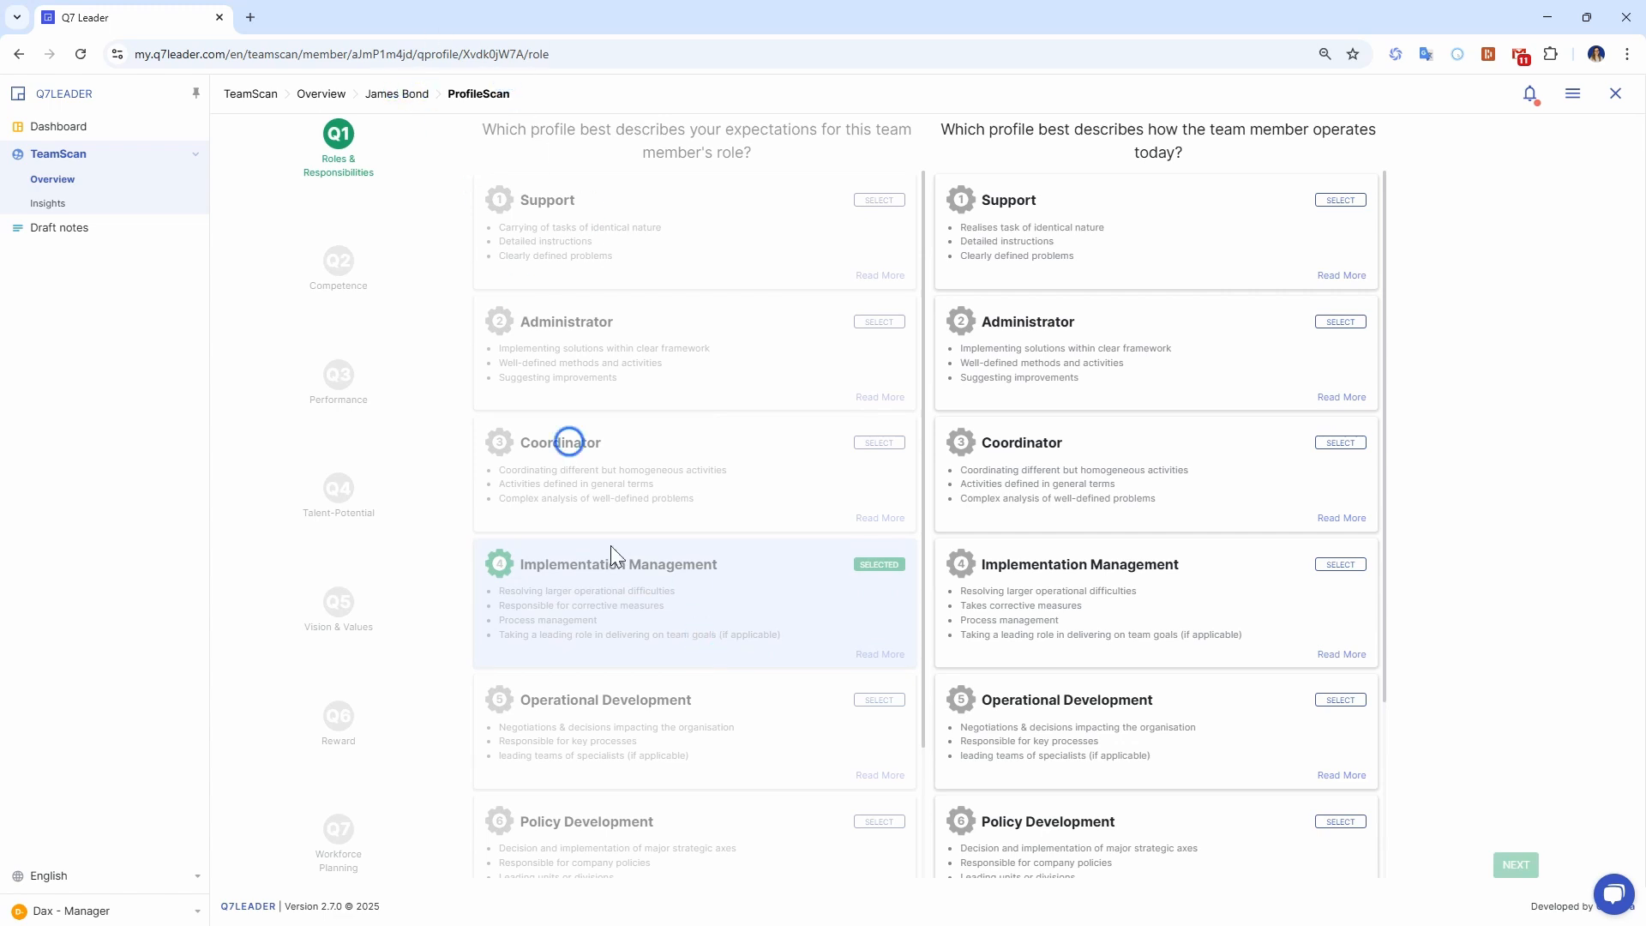
left_click_drag(525, 564, 777, 563)
left_click(777, 564)
left_click(858, 654)
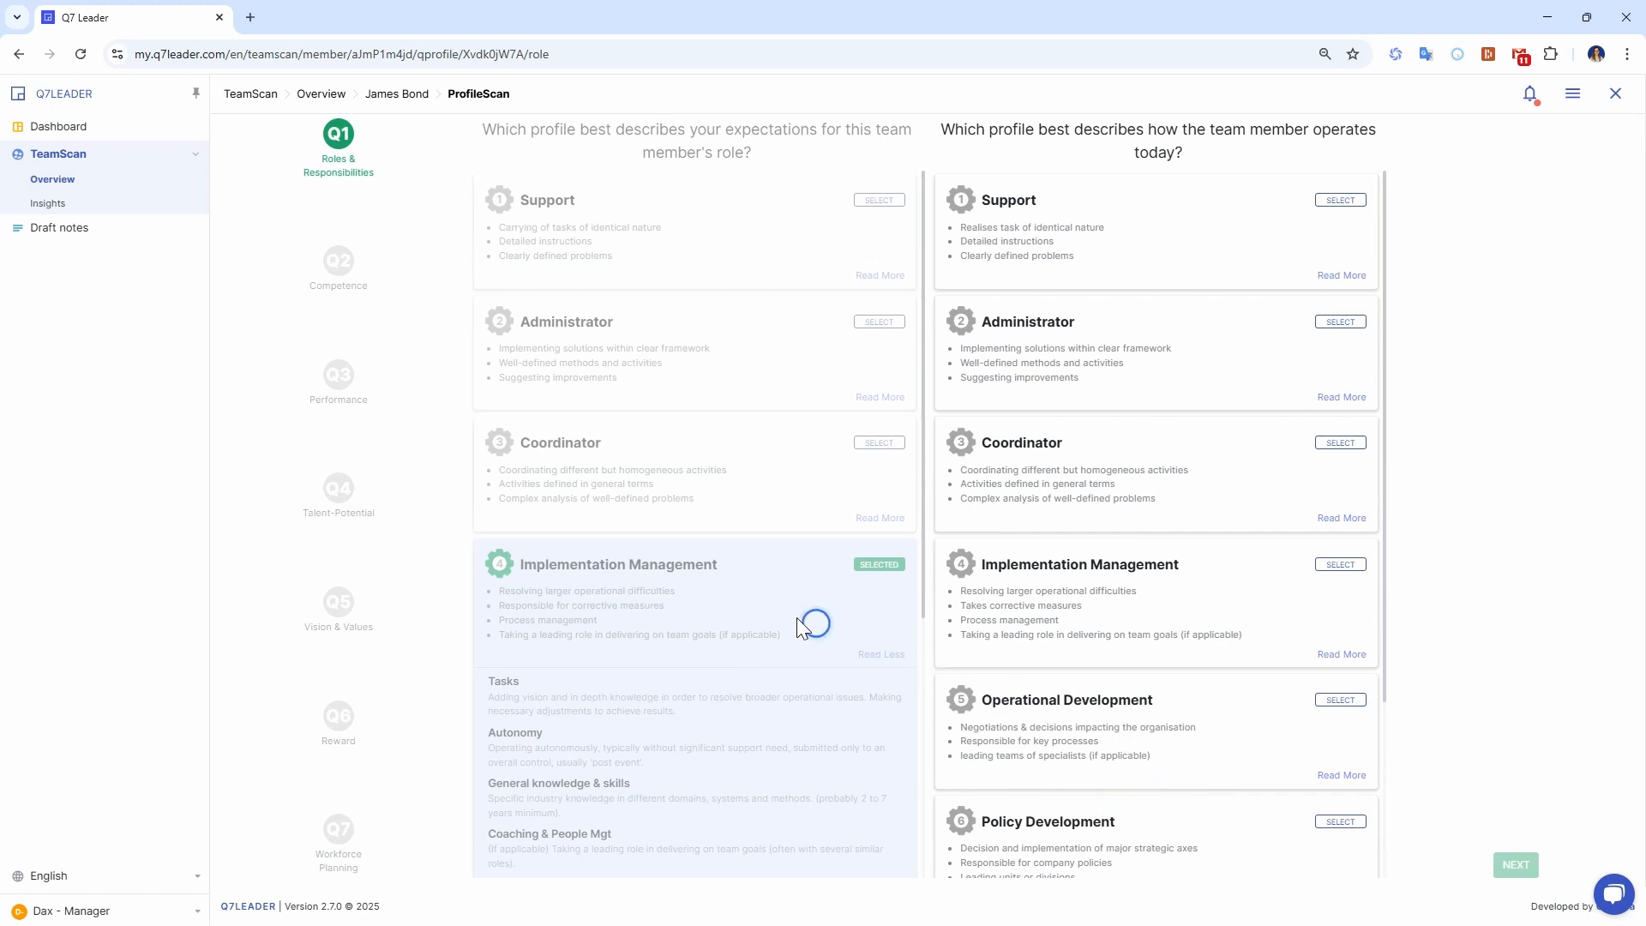
scroll(810, 624, "down", 2)
scroll(1075, 553, "down", 2)
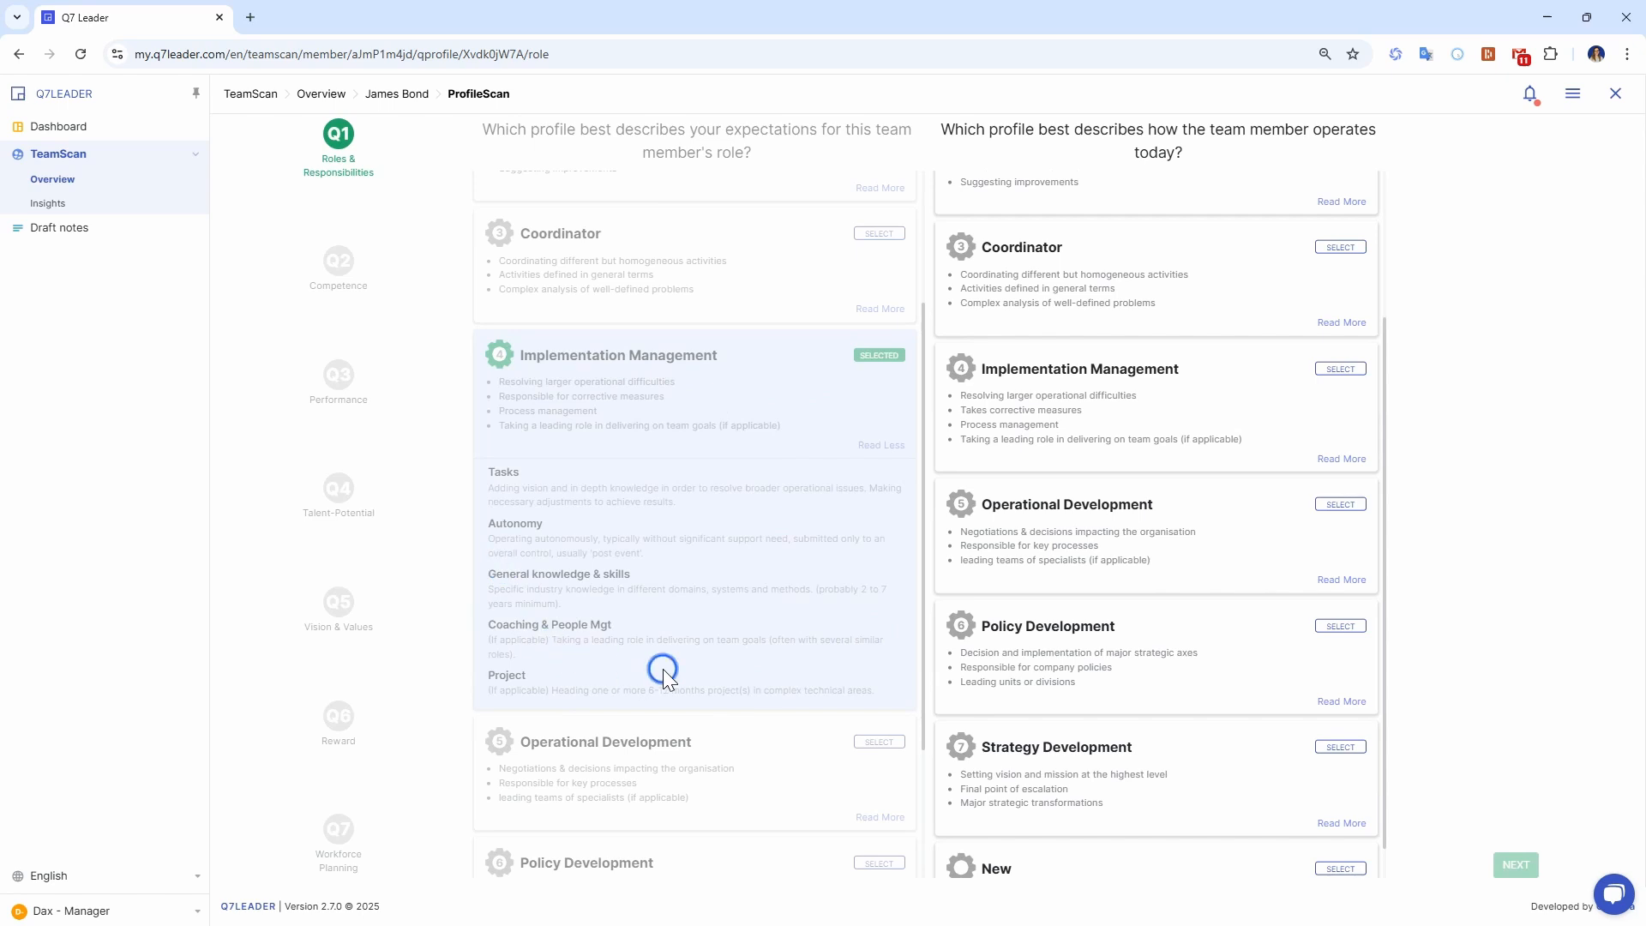
scroll(1064, 433, "down", 1)
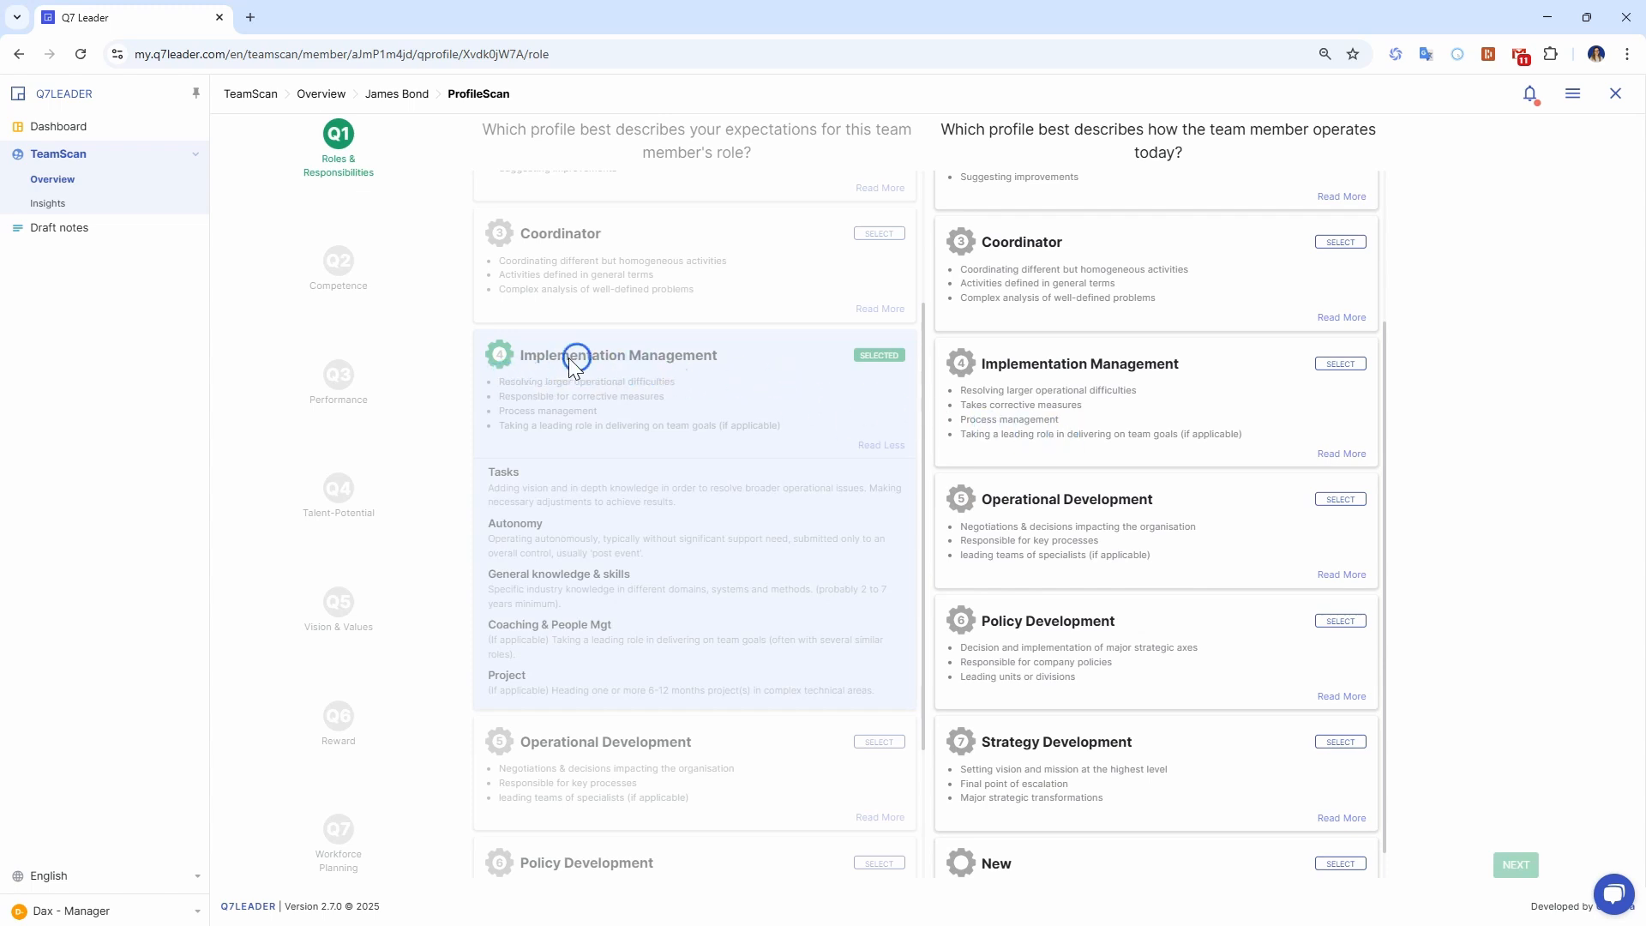
Compare the Coordinator, Implementation Management and Operational Development descriptions, and submit Implementation Management as how the team member operates today.
left_click(1343, 454)
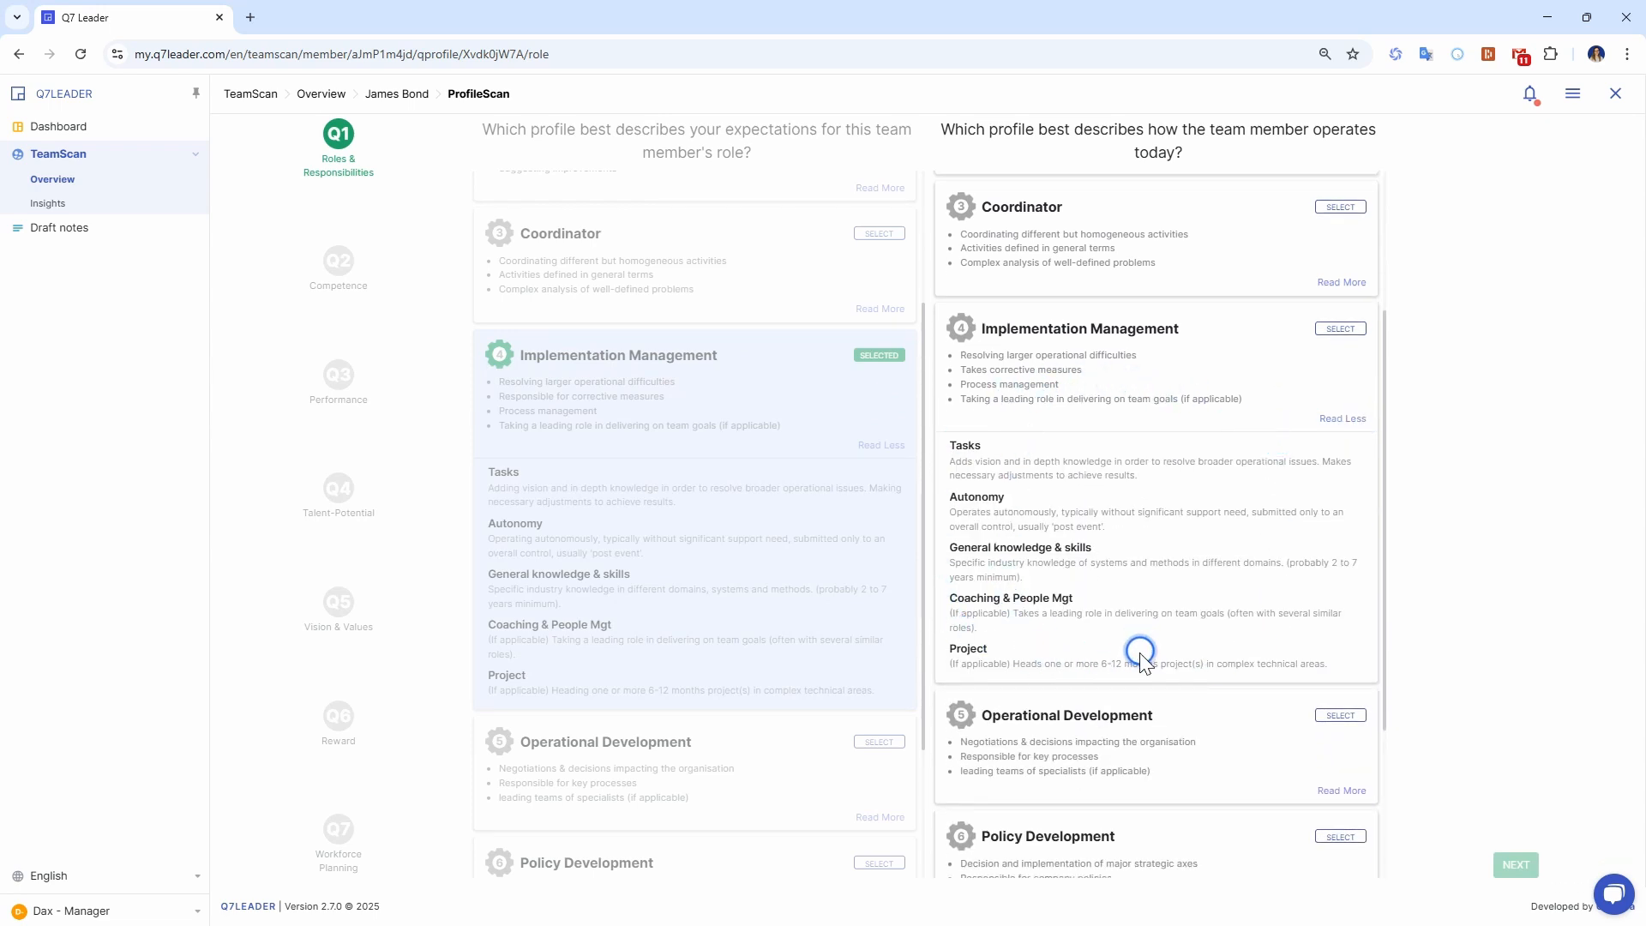
scroll(1139, 647, "up", 1)
scroll(1139, 651, "up", 1)
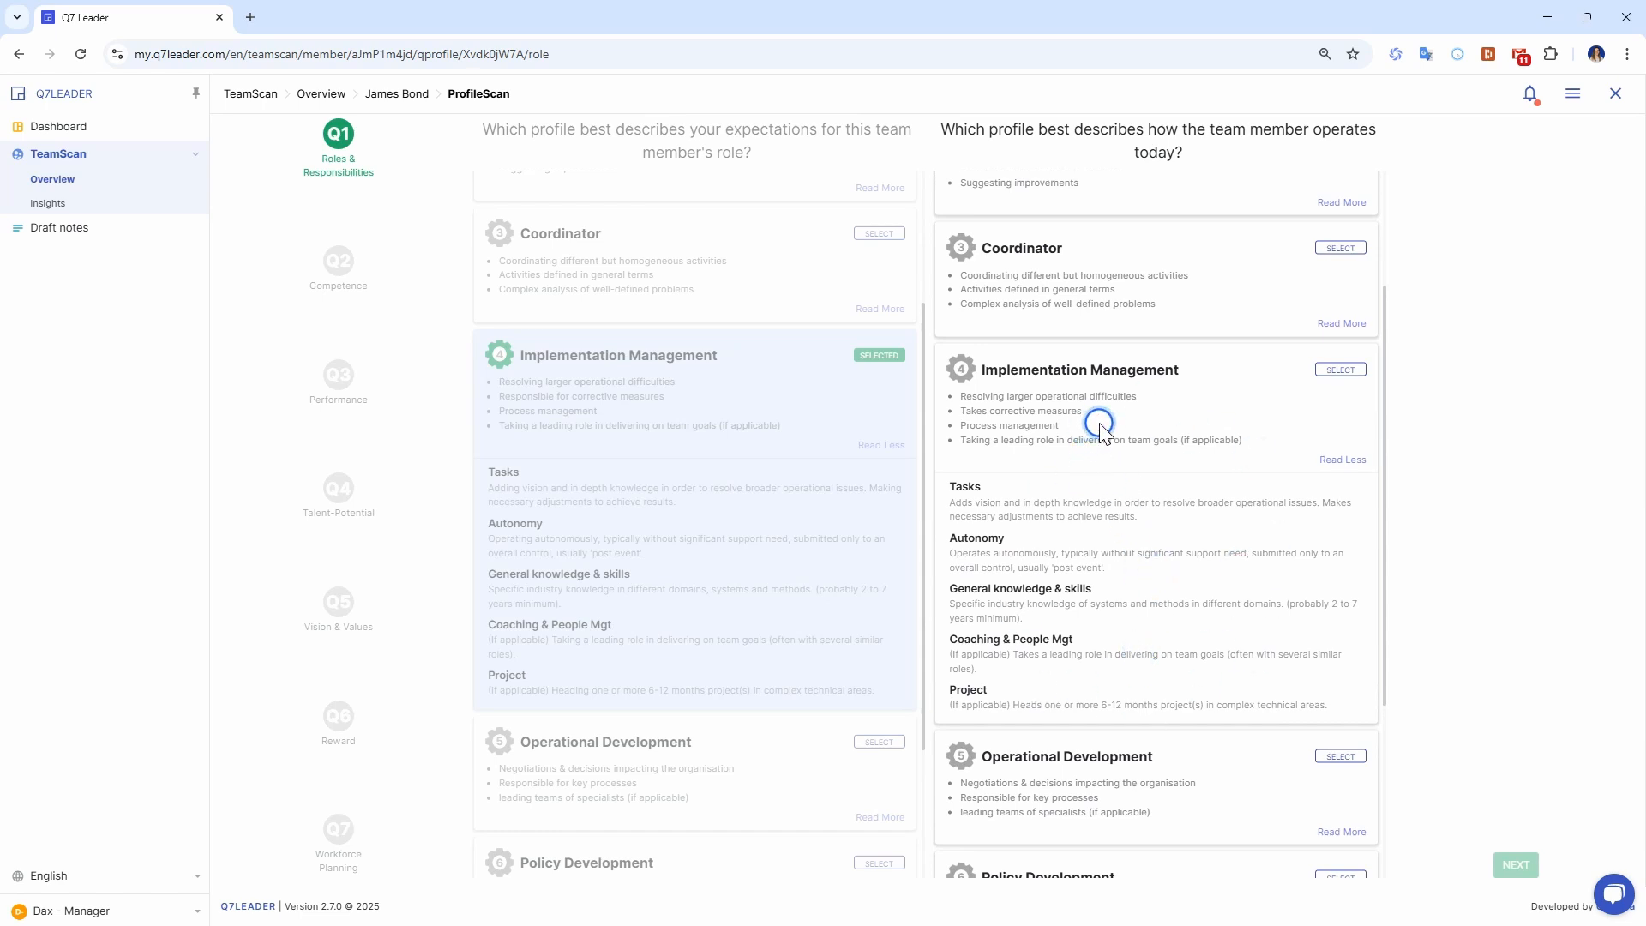
left_click(1334, 325)
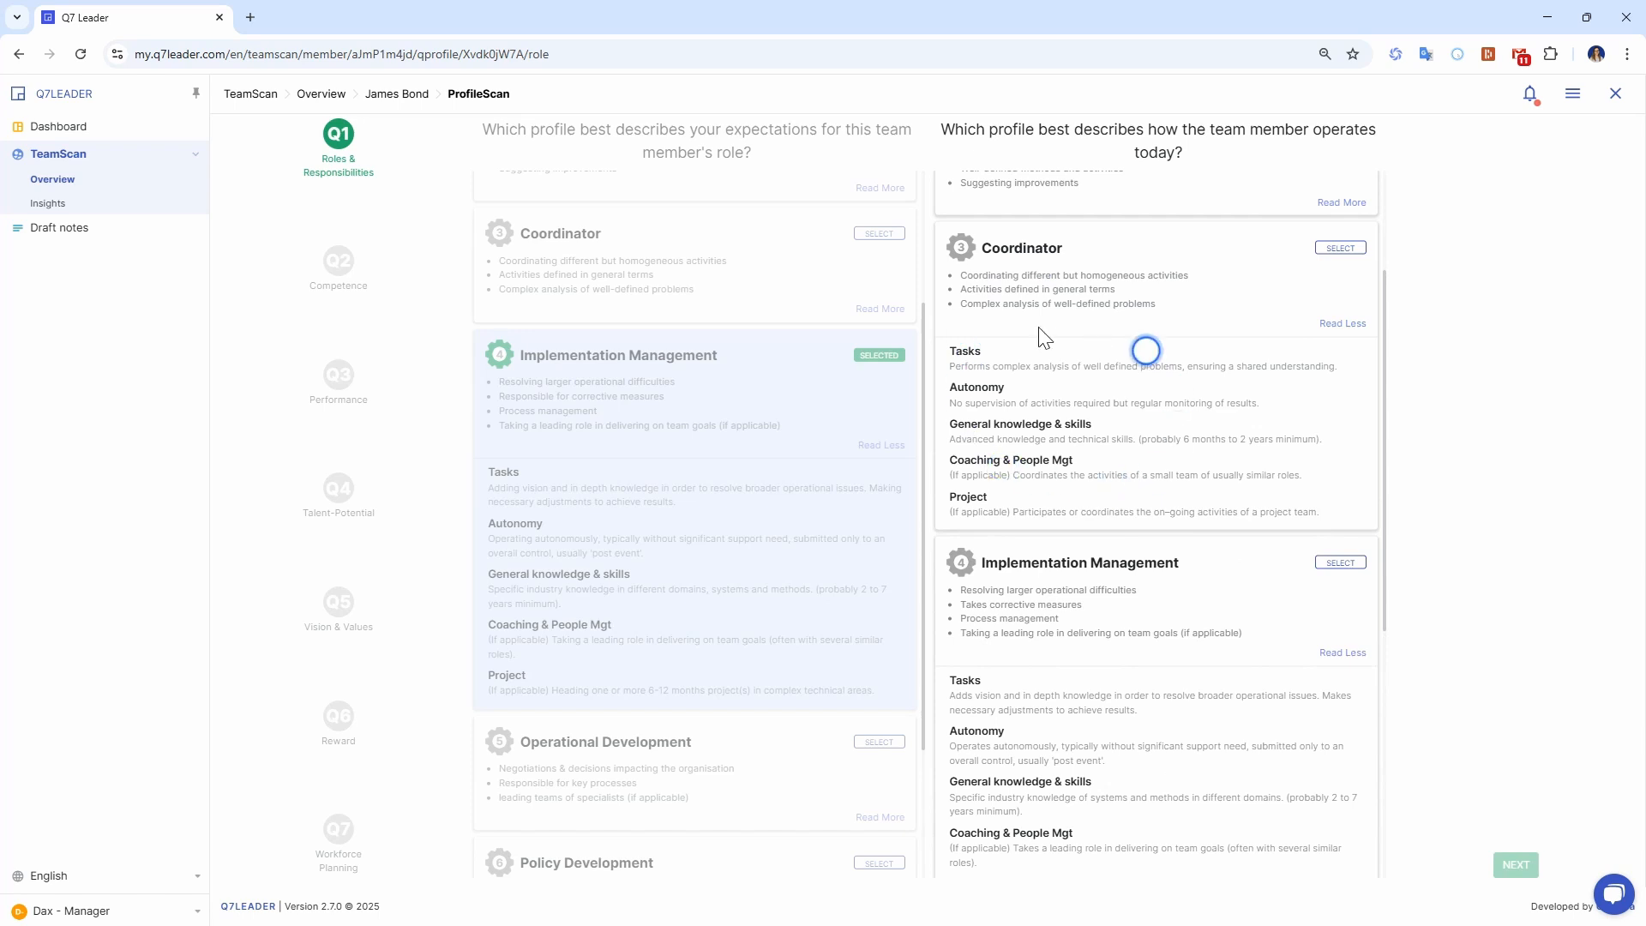
scroll(1150, 470, "down", 4)
left_click(1337, 713)
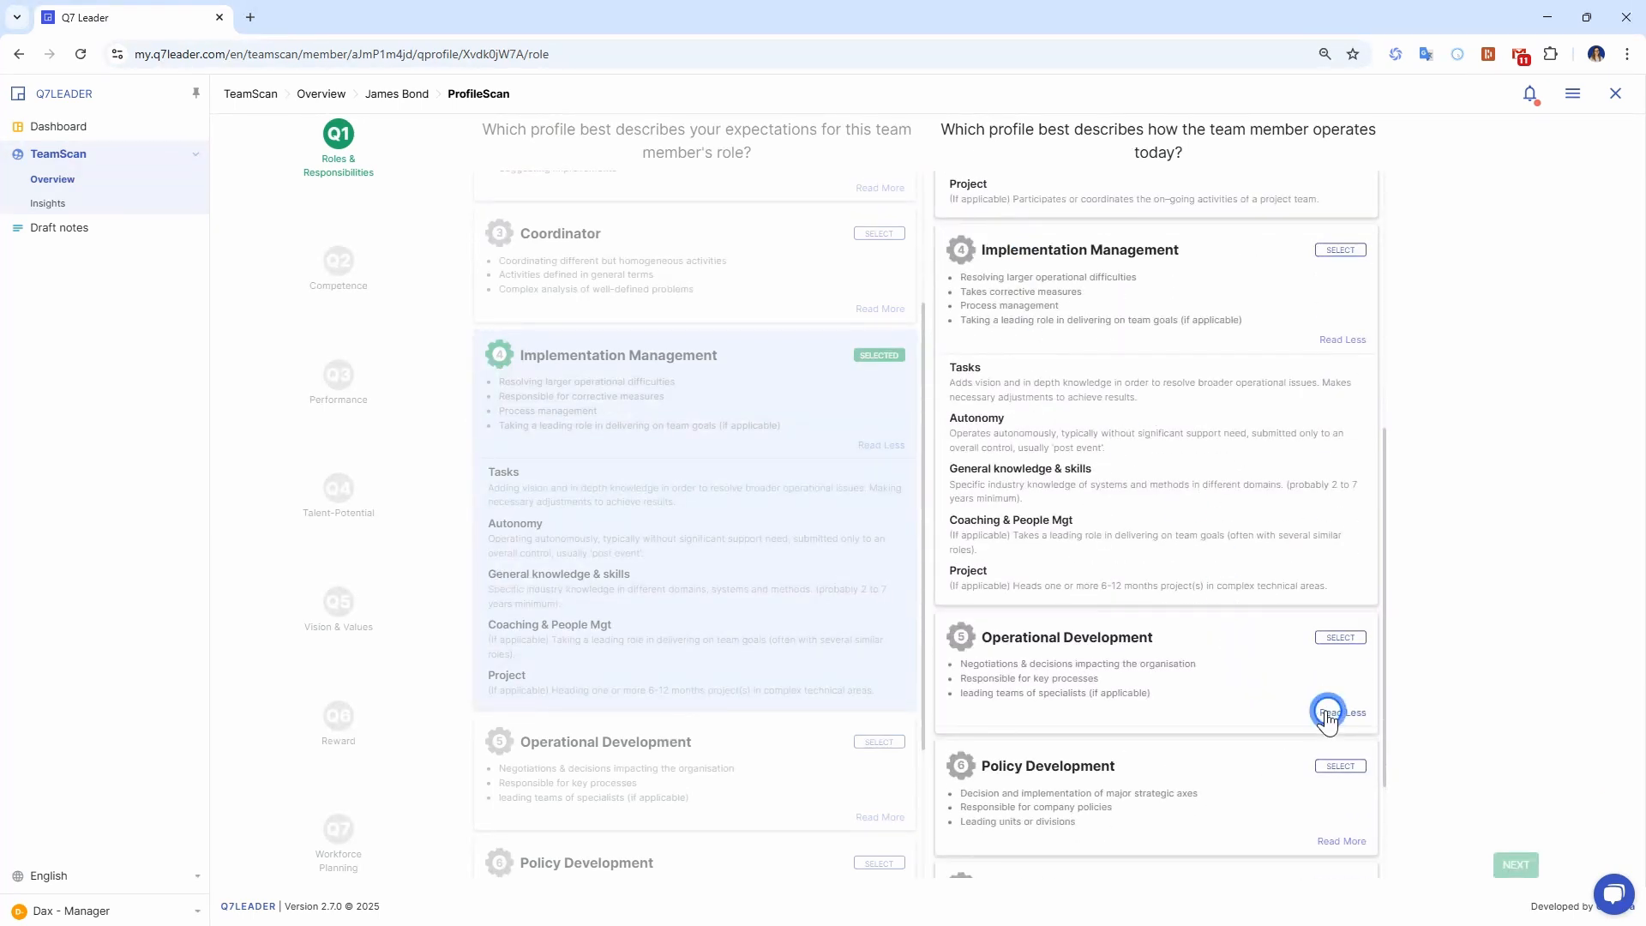
scroll(1169, 493, "up", 3)
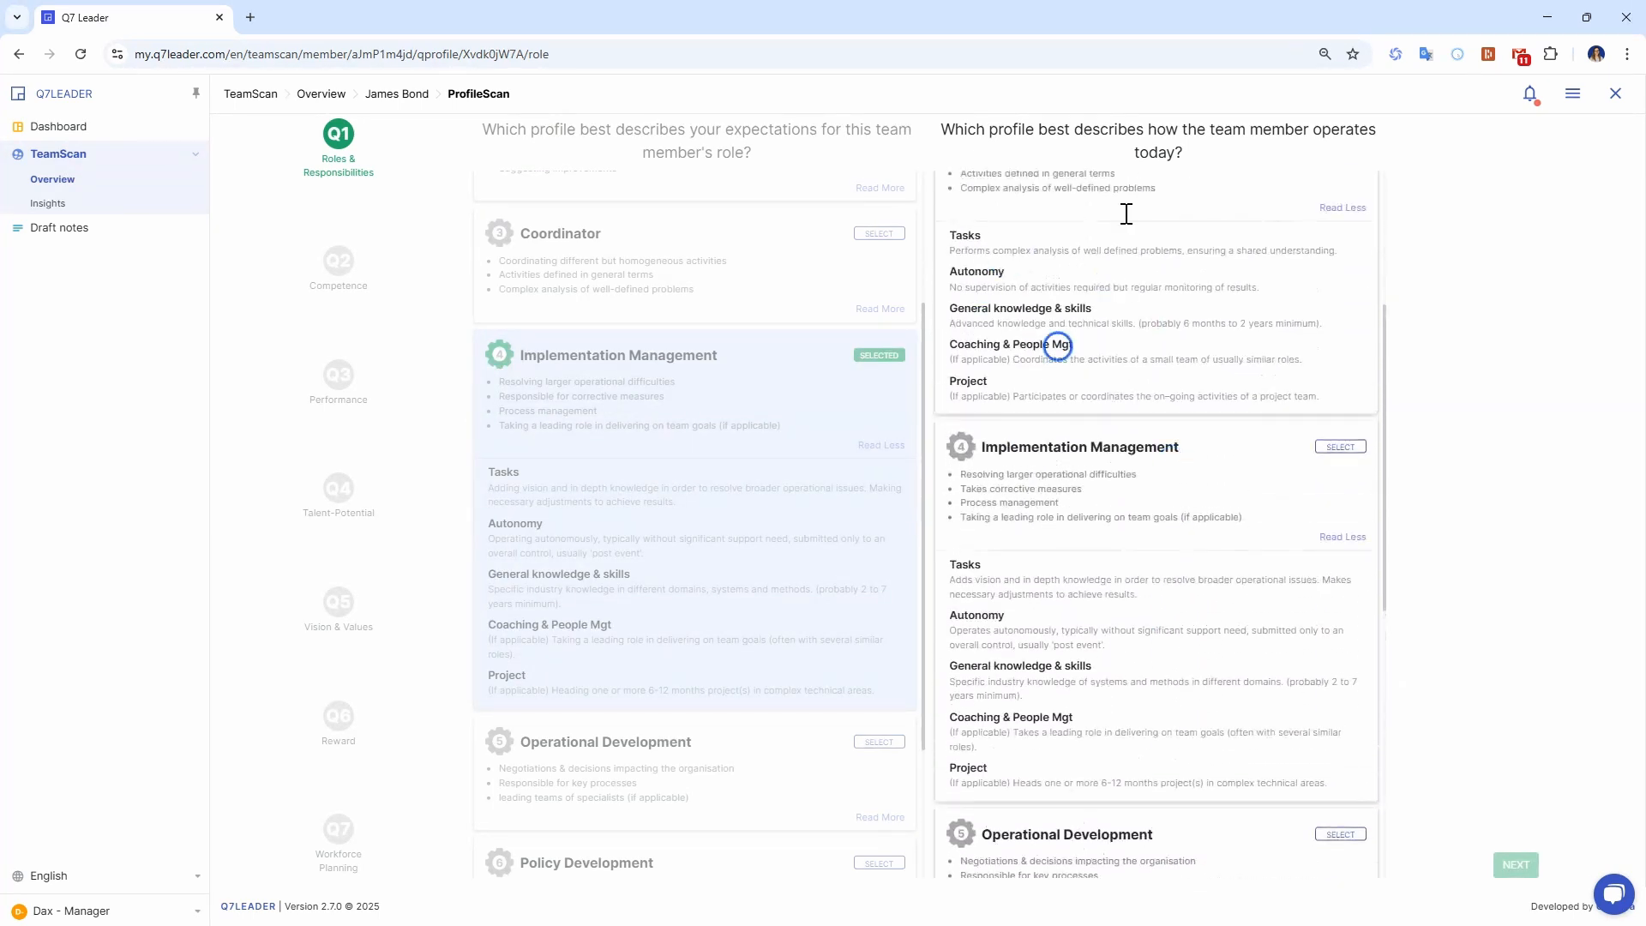
scroll(1236, 625, "down", 4)
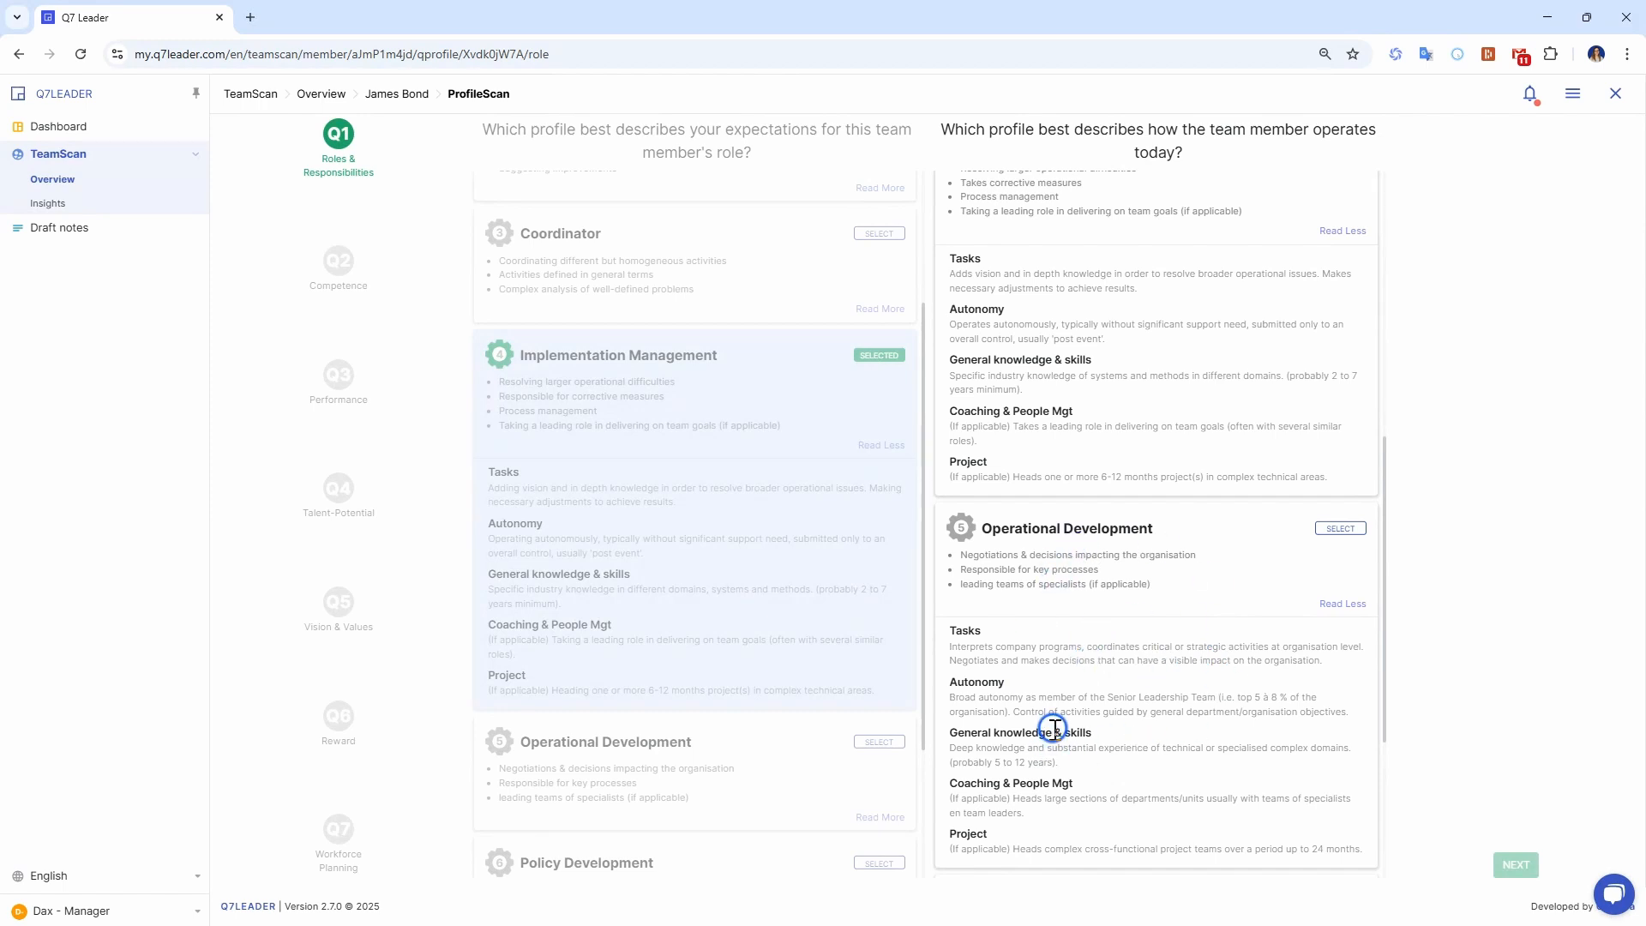
scroll(1201, 695, "up", 3)
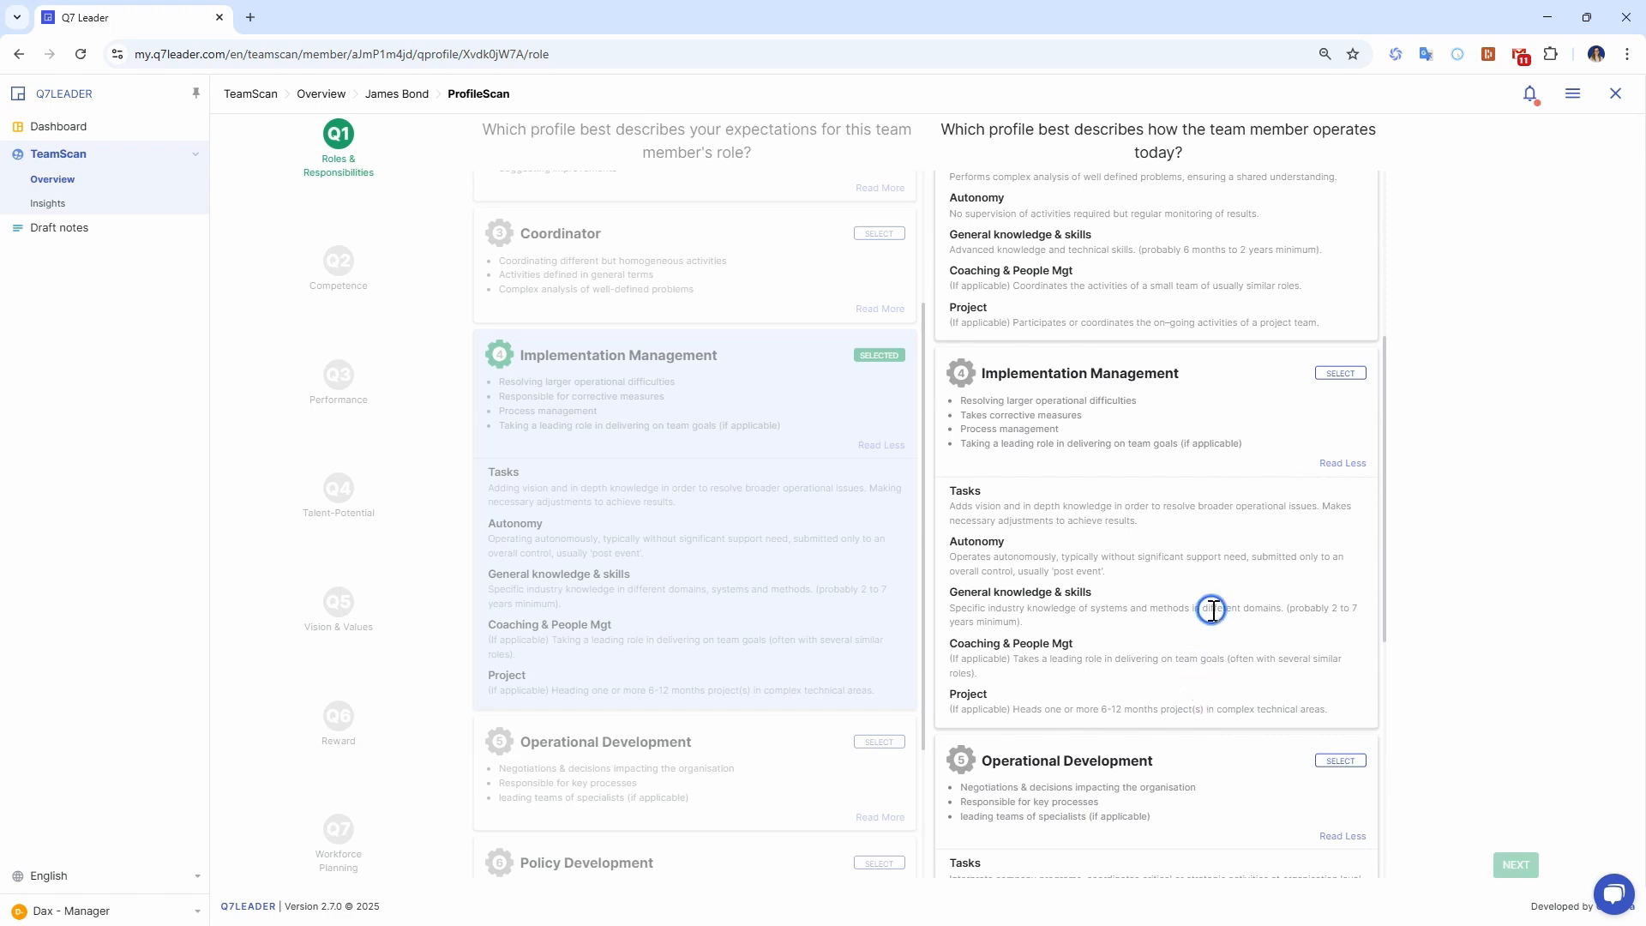
left_click(1340, 374)
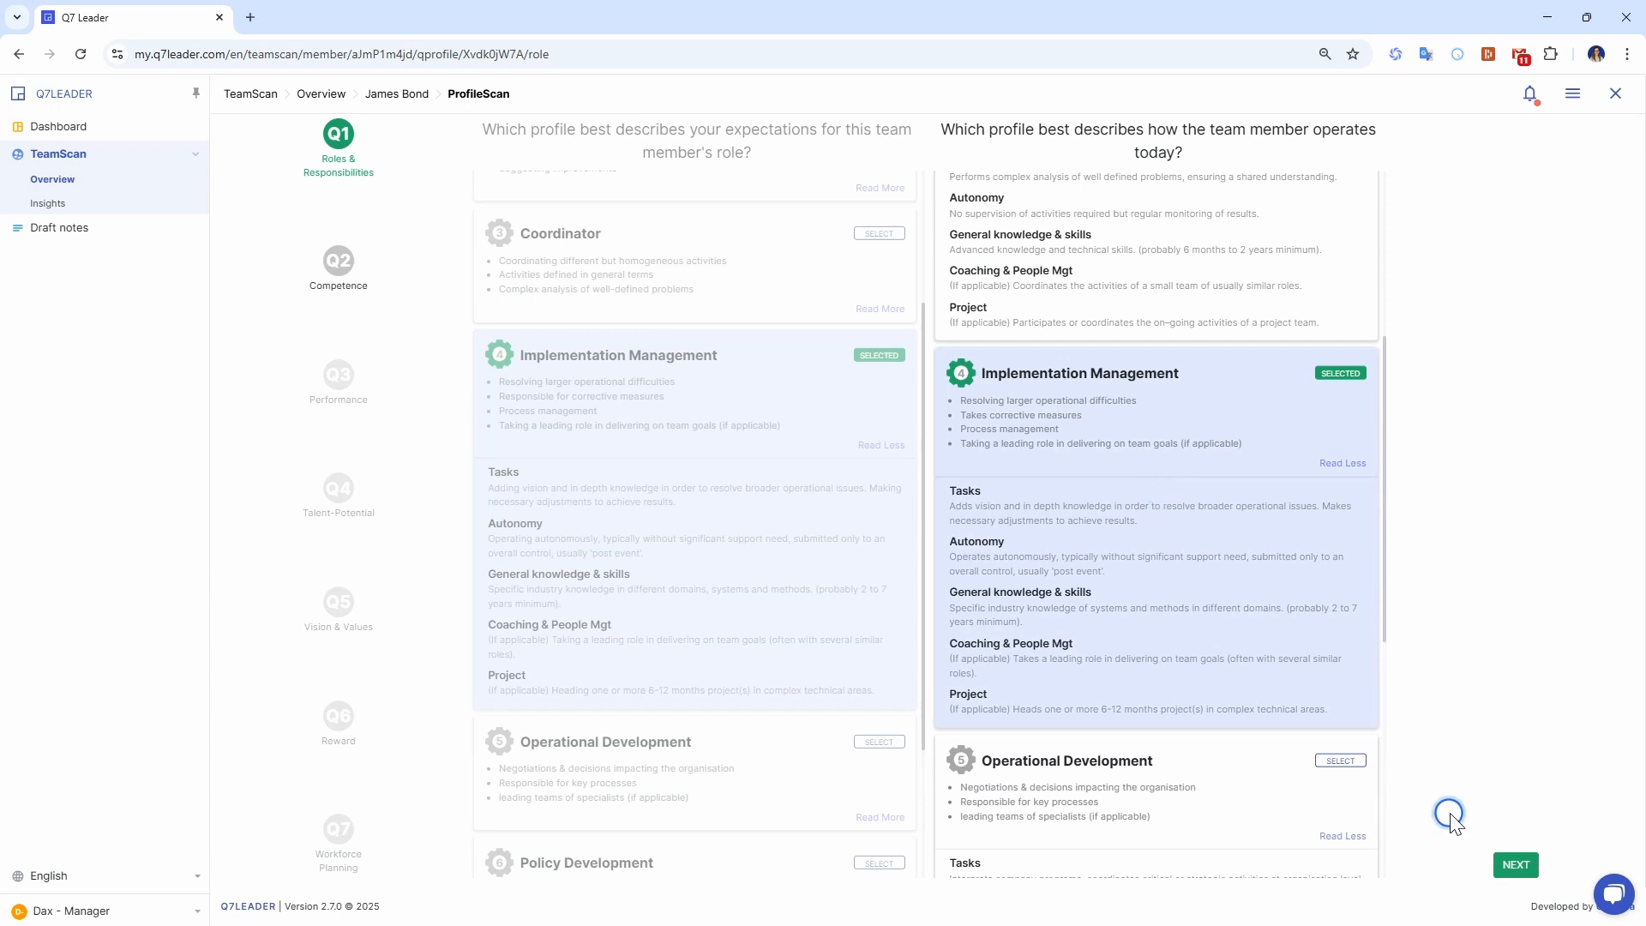
left_click(1511, 866)
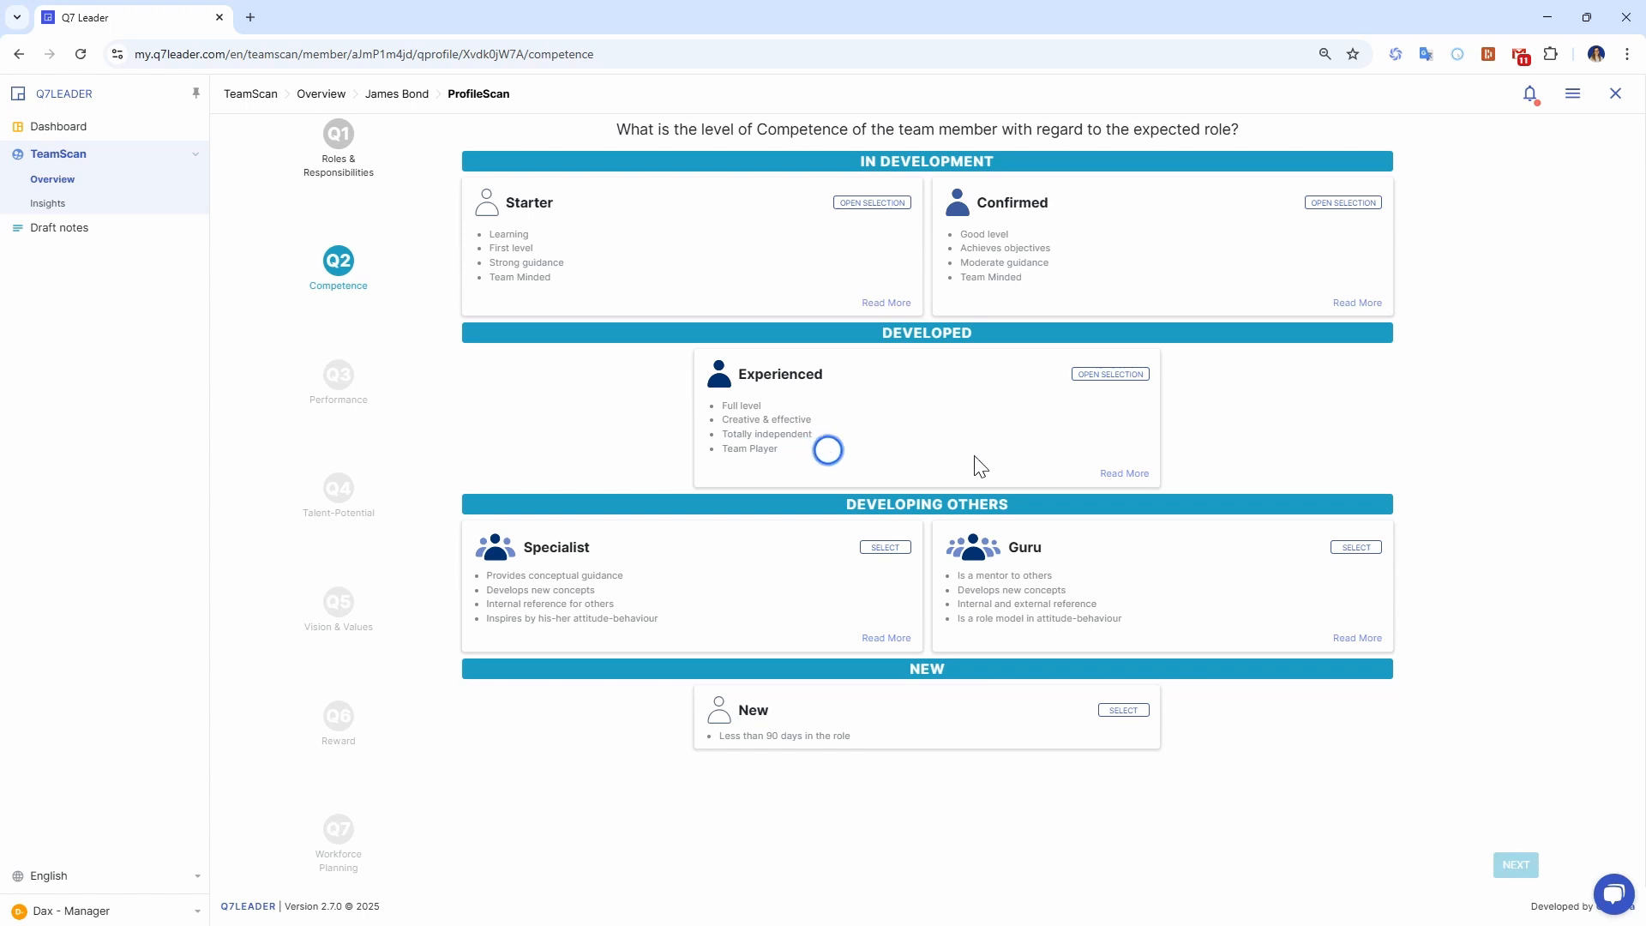
Read the full Experienced description and submit Experienced 2 as the team member's competence level.
left_click(1111, 474)
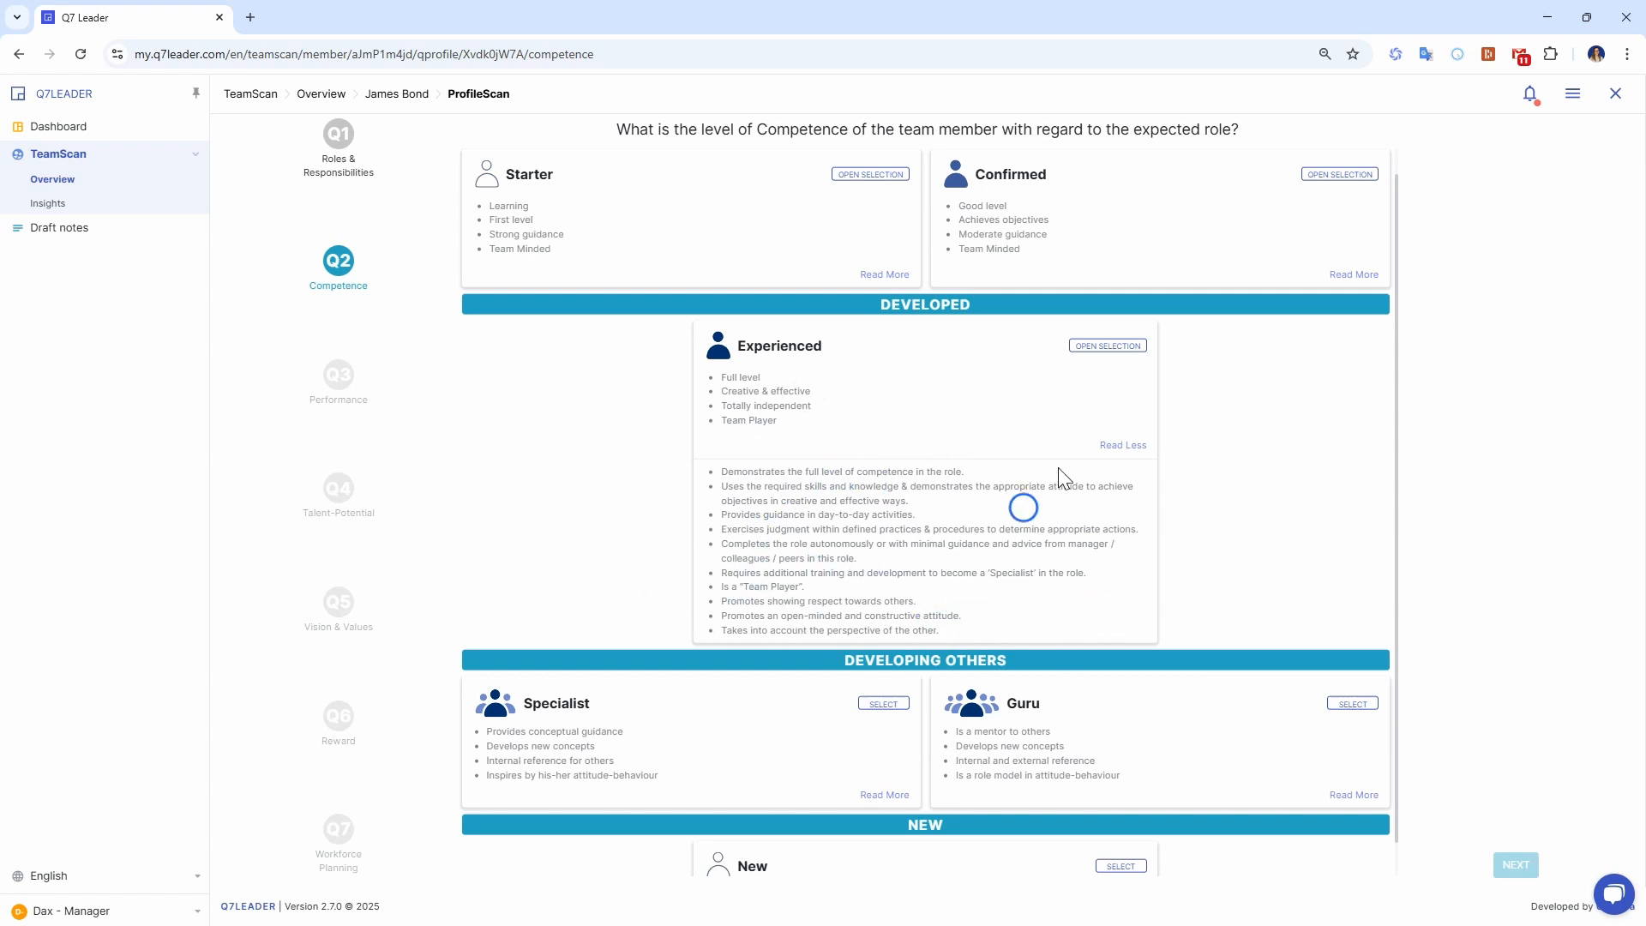
left_click(1097, 350)
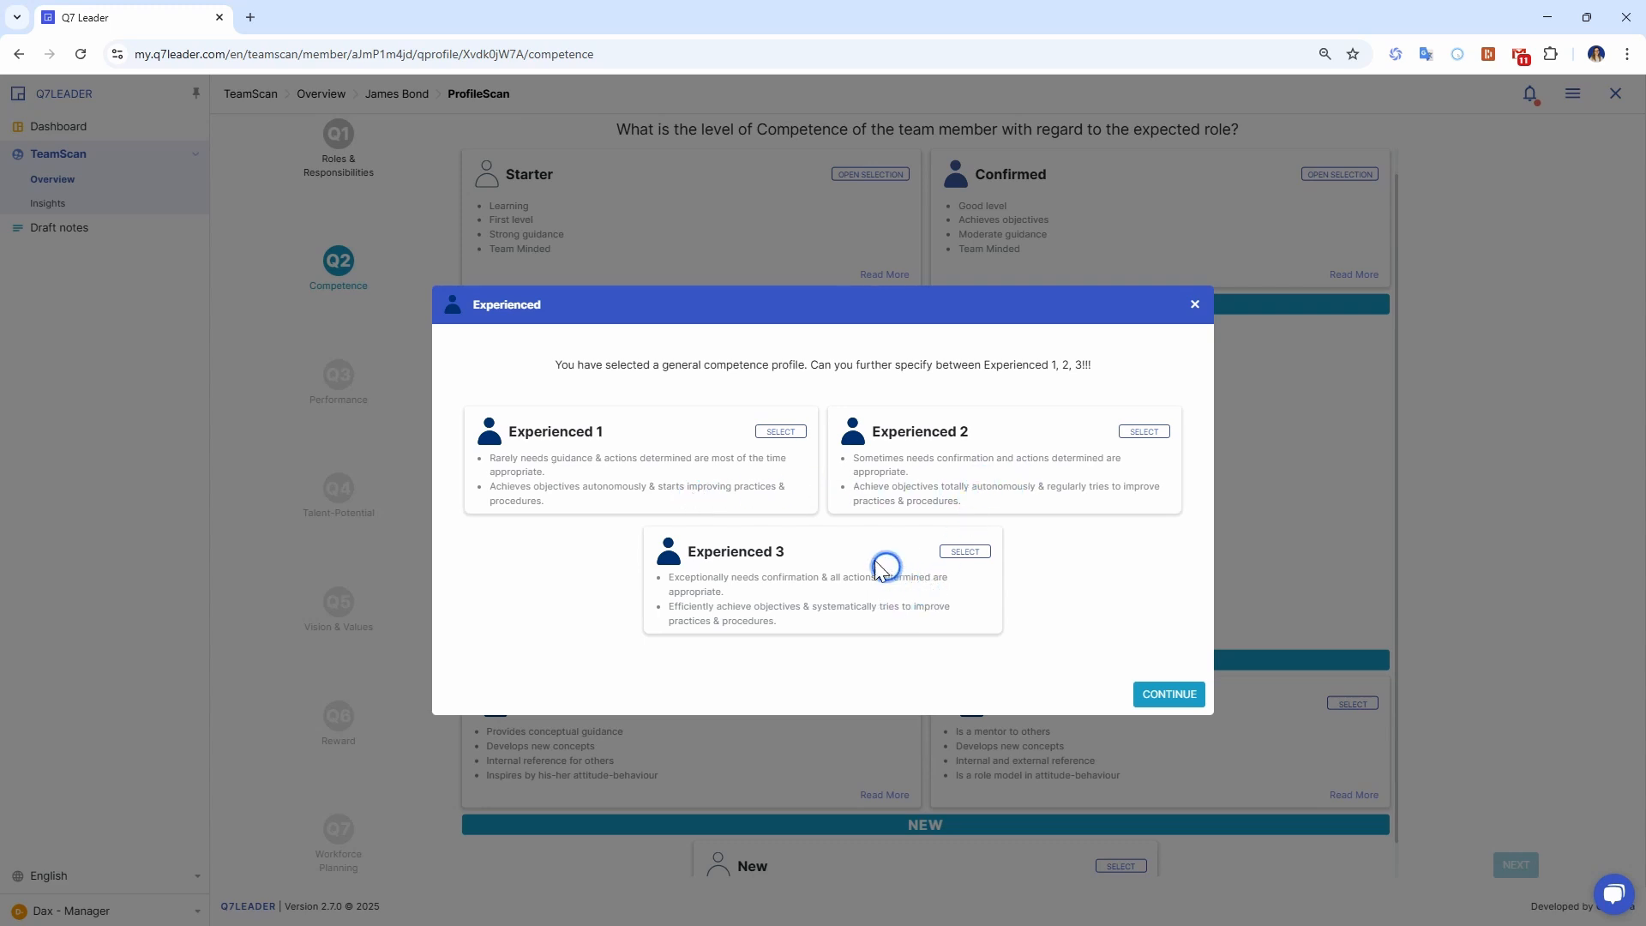
left_click(962, 555)
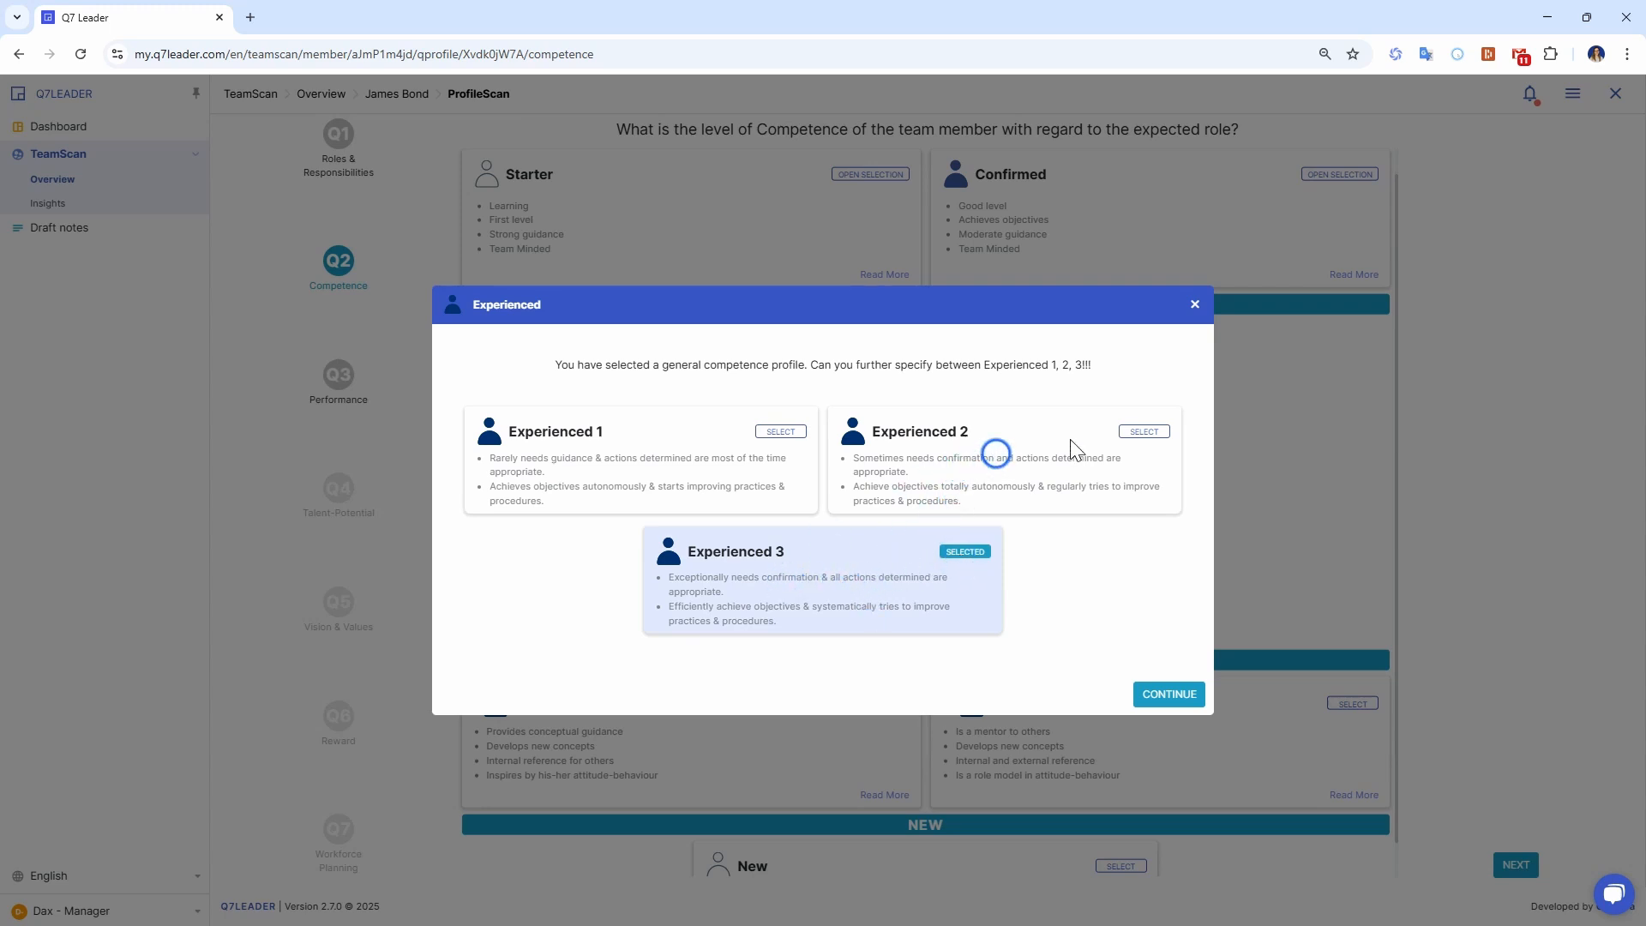
left_click(1142, 433)
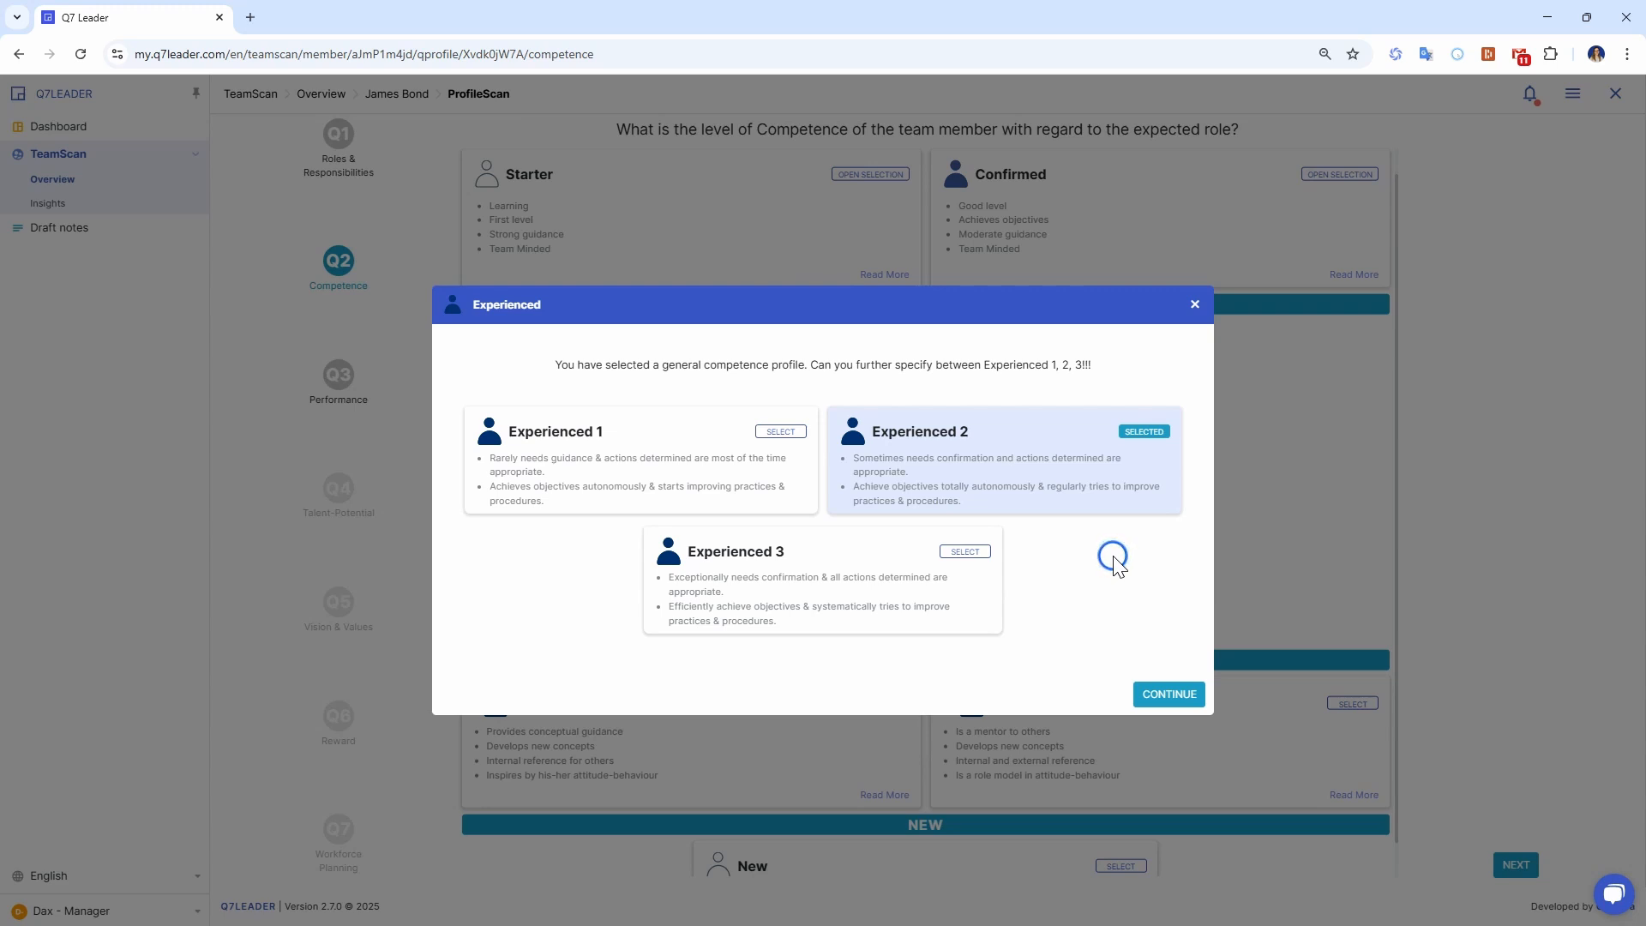
left_click(1161, 697)
left_click(1528, 868)
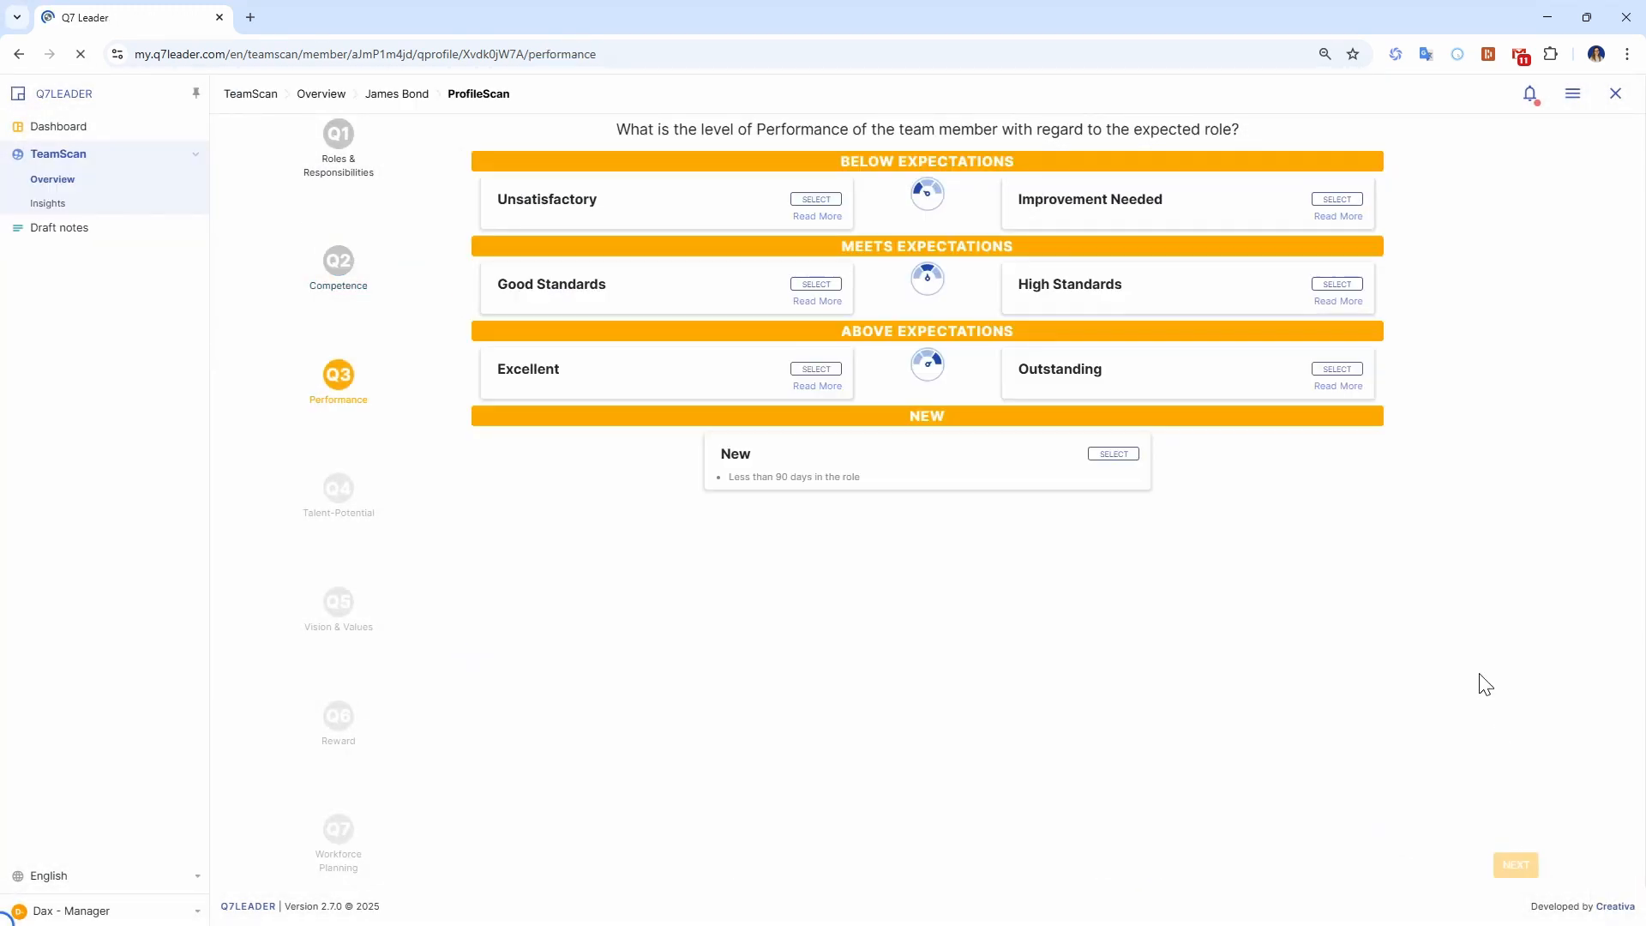
Compare the High Standards and Excellent descriptions, and submit High Standards as the team member's performance level.
left_click(1017, 630)
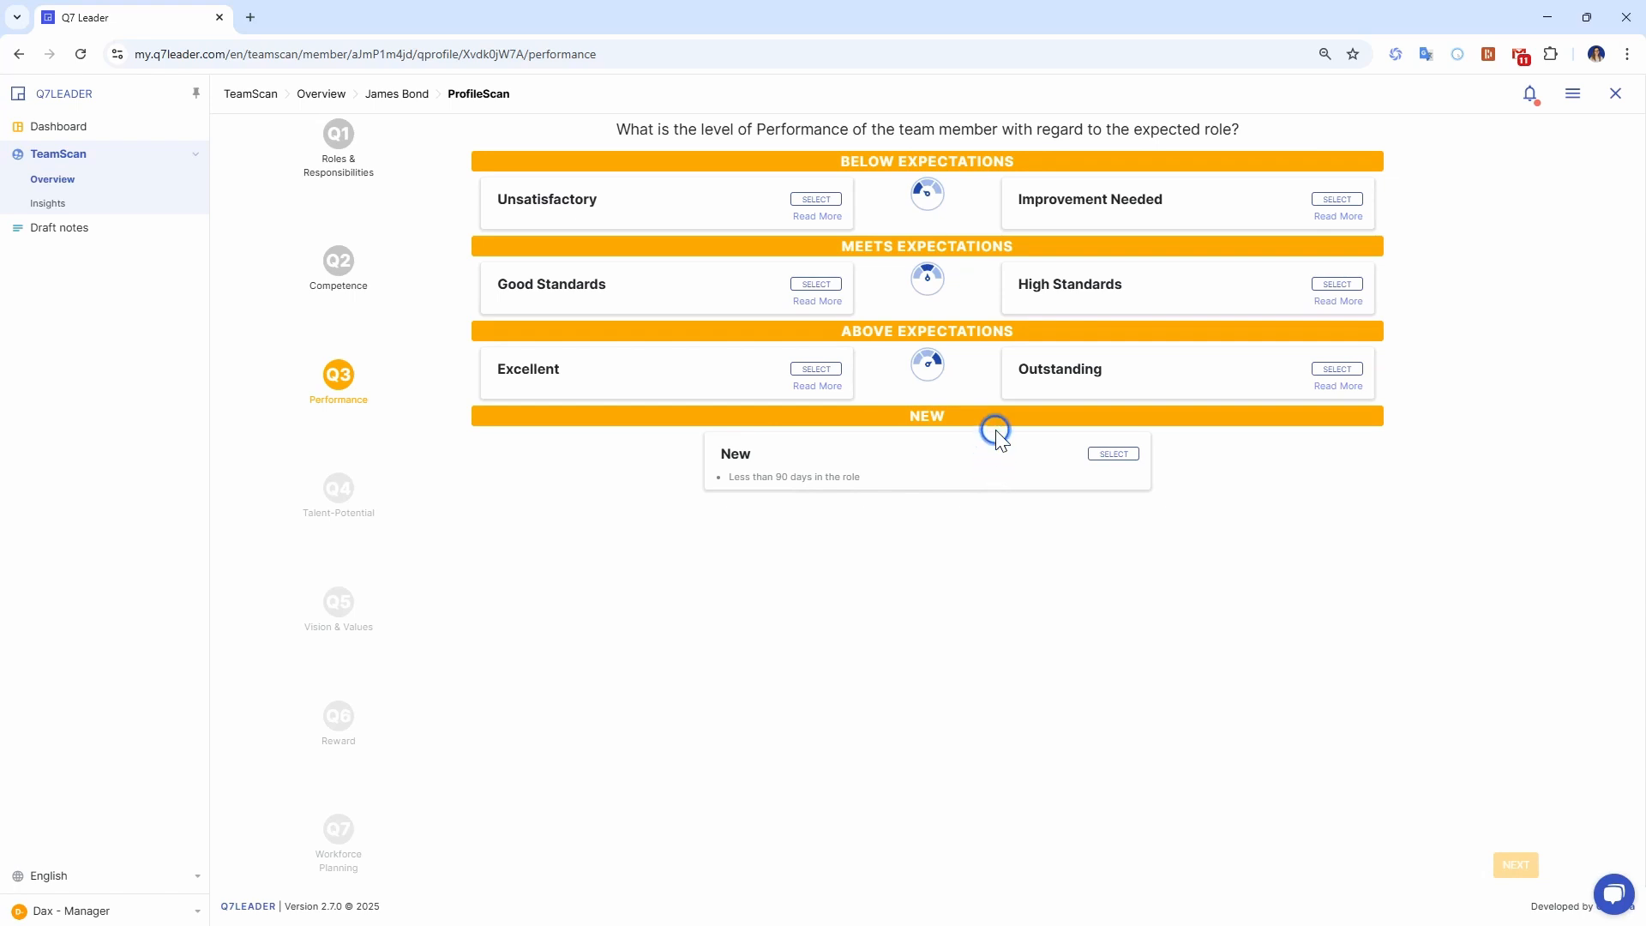
triple_click(588, 291)
left_click(1320, 304)
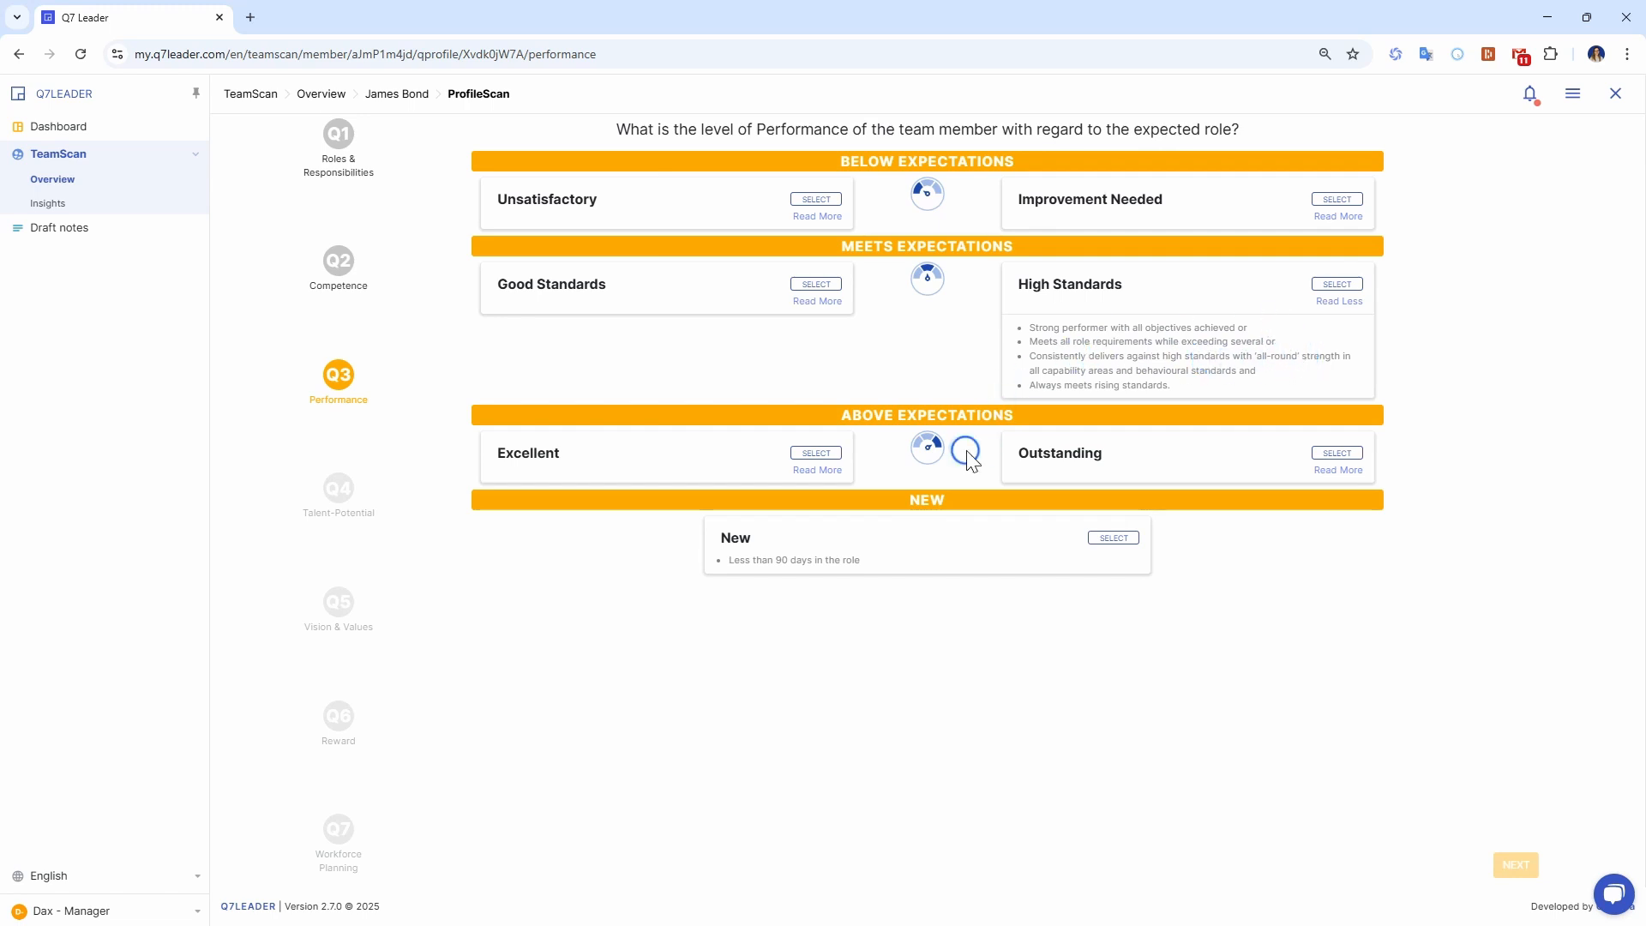
left_click(818, 471)
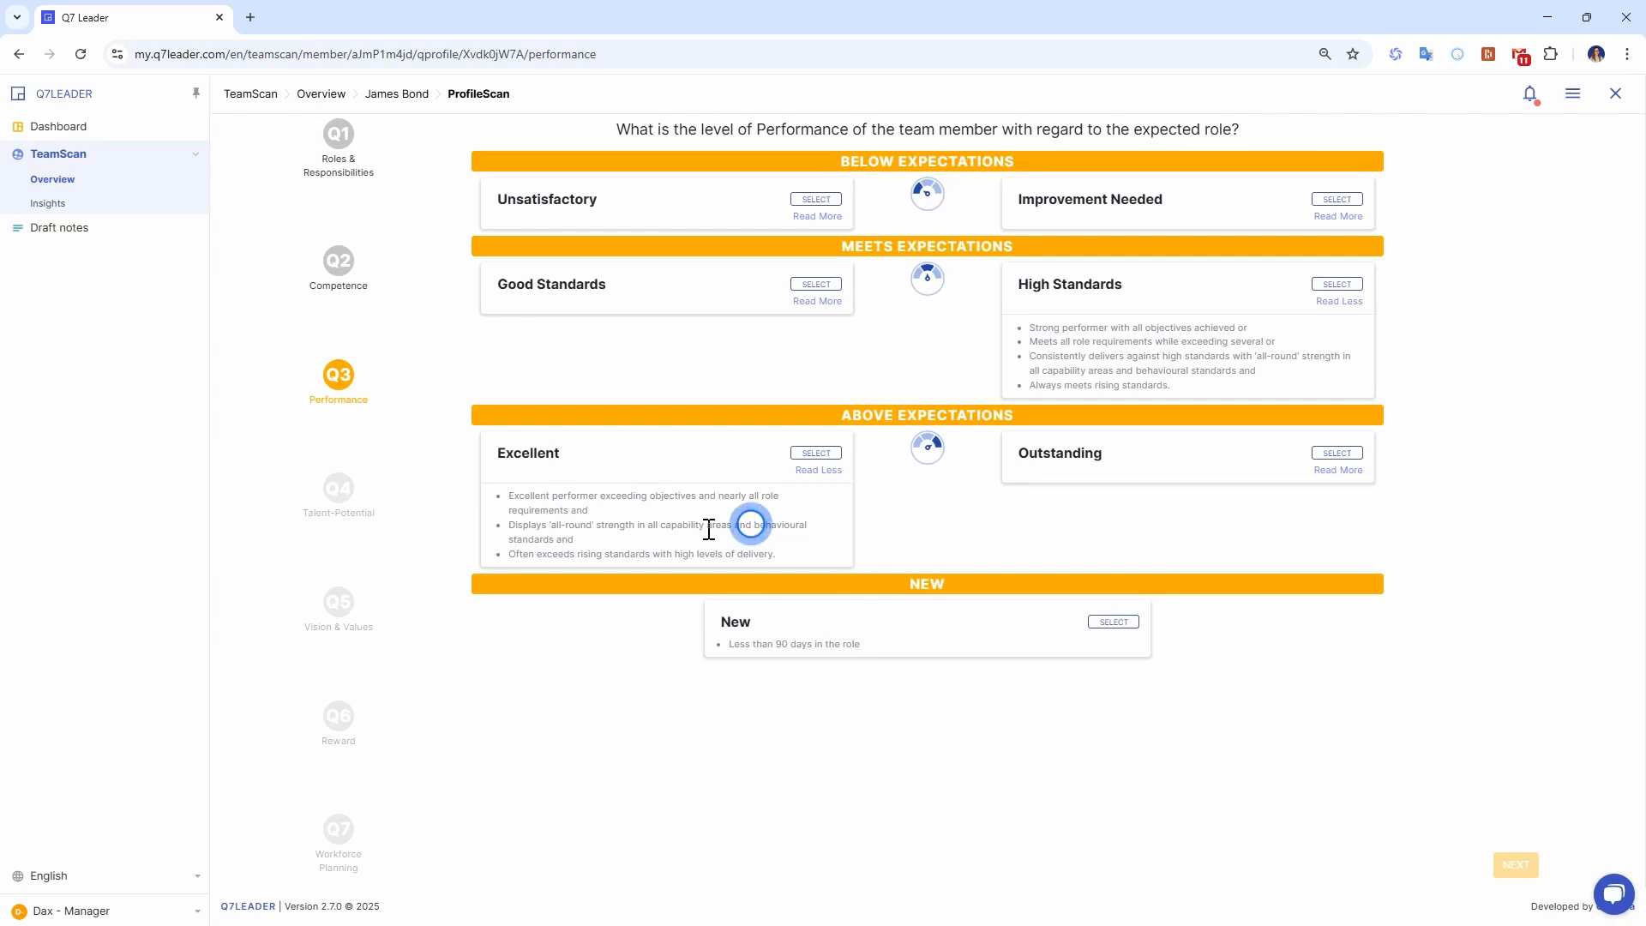
left_click_drag(753, 526, 556, 540)
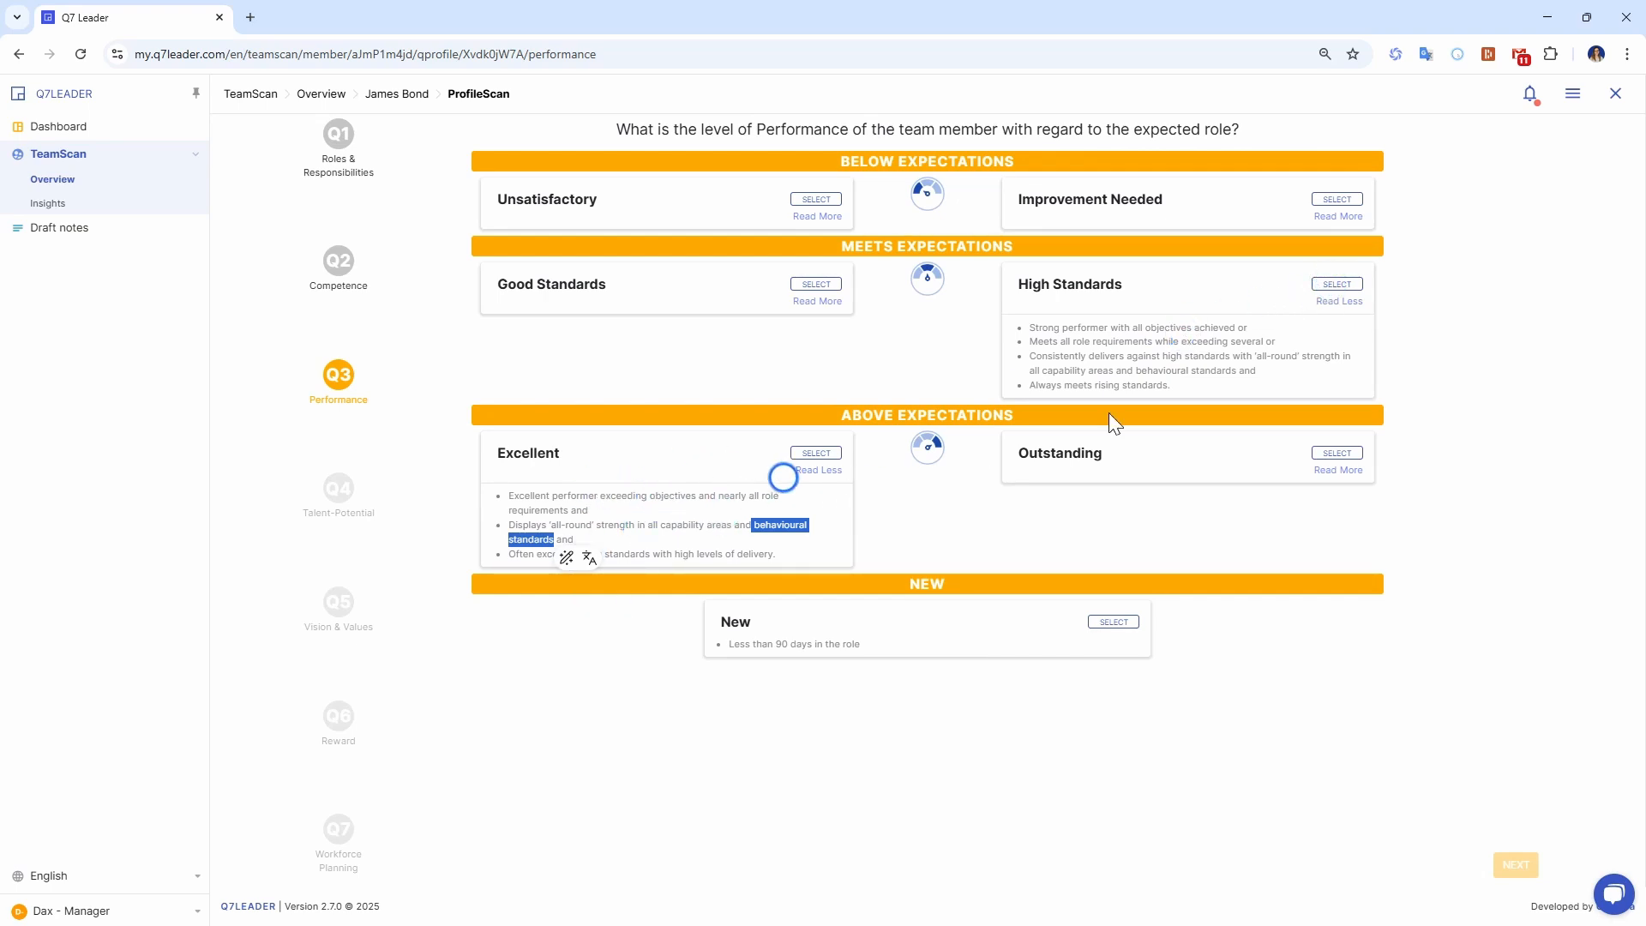
left_click(1336, 284)
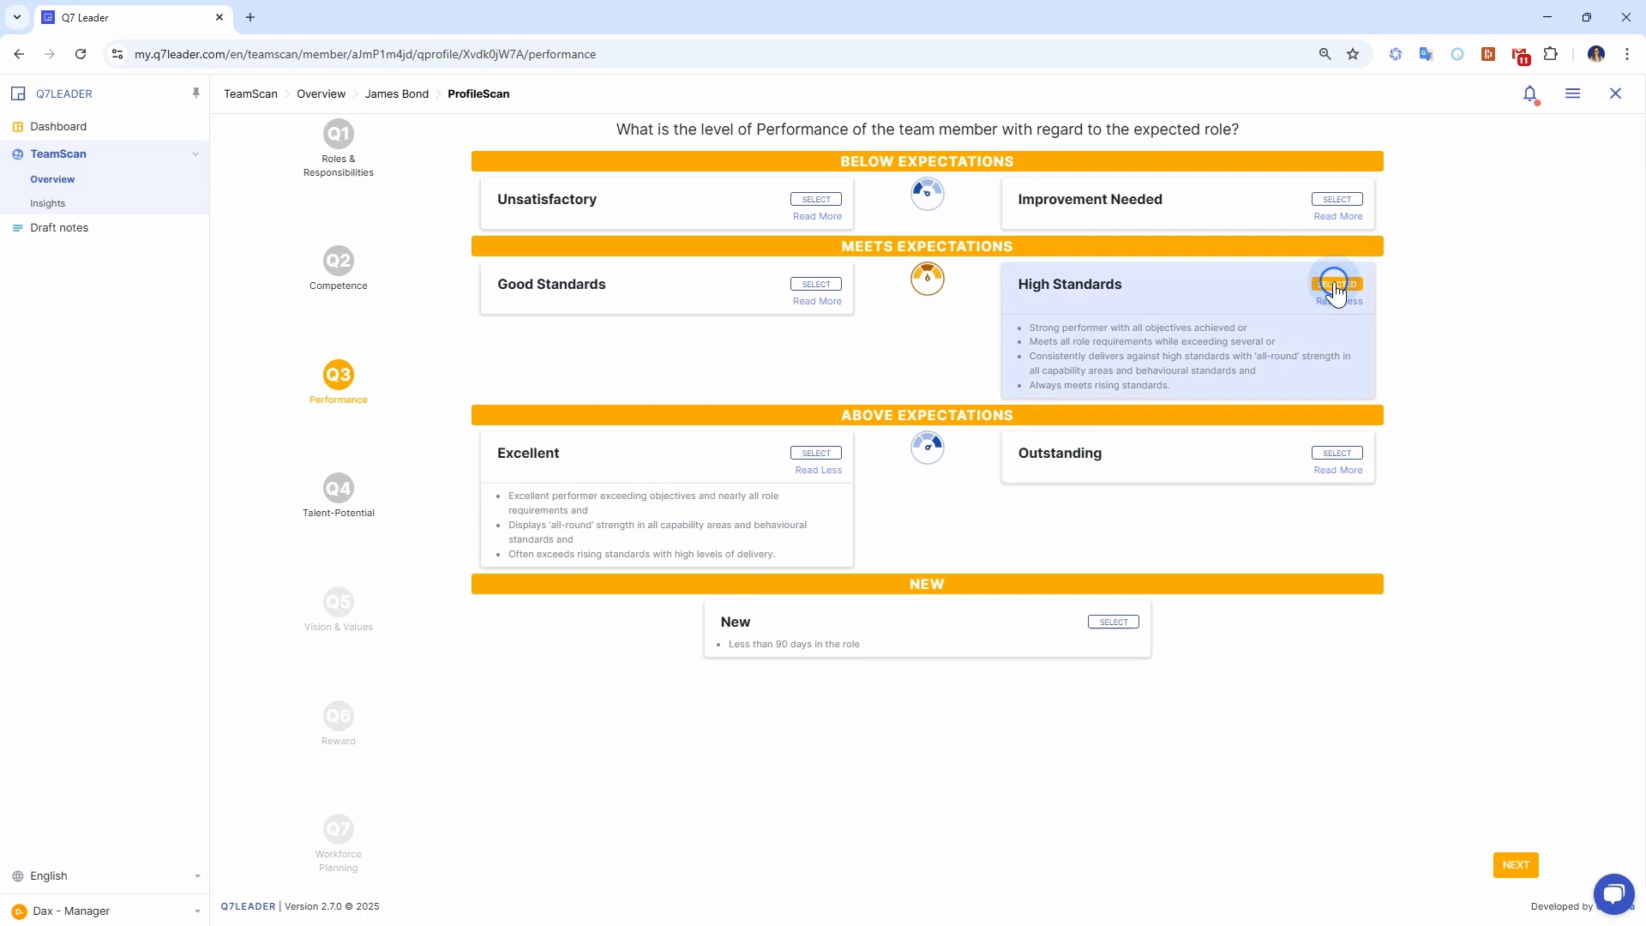
left_click(1518, 868)
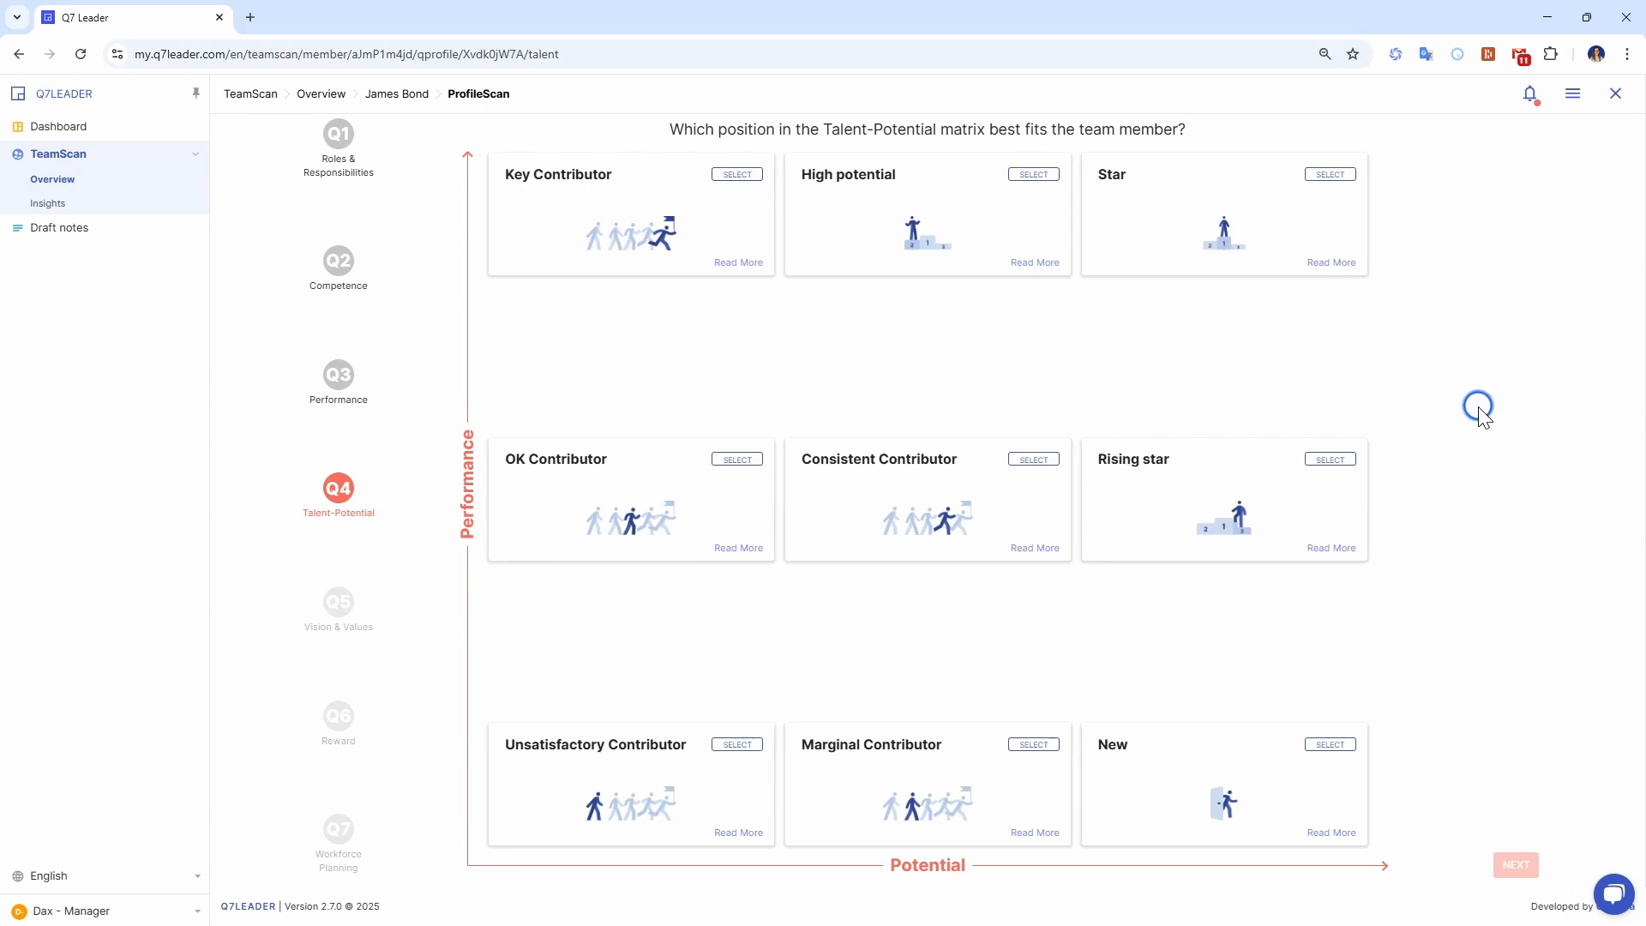
Start a draft note on the team member with the text "ajksbsjbeg" and the title "asfghrdtf".
left_click(1573, 96)
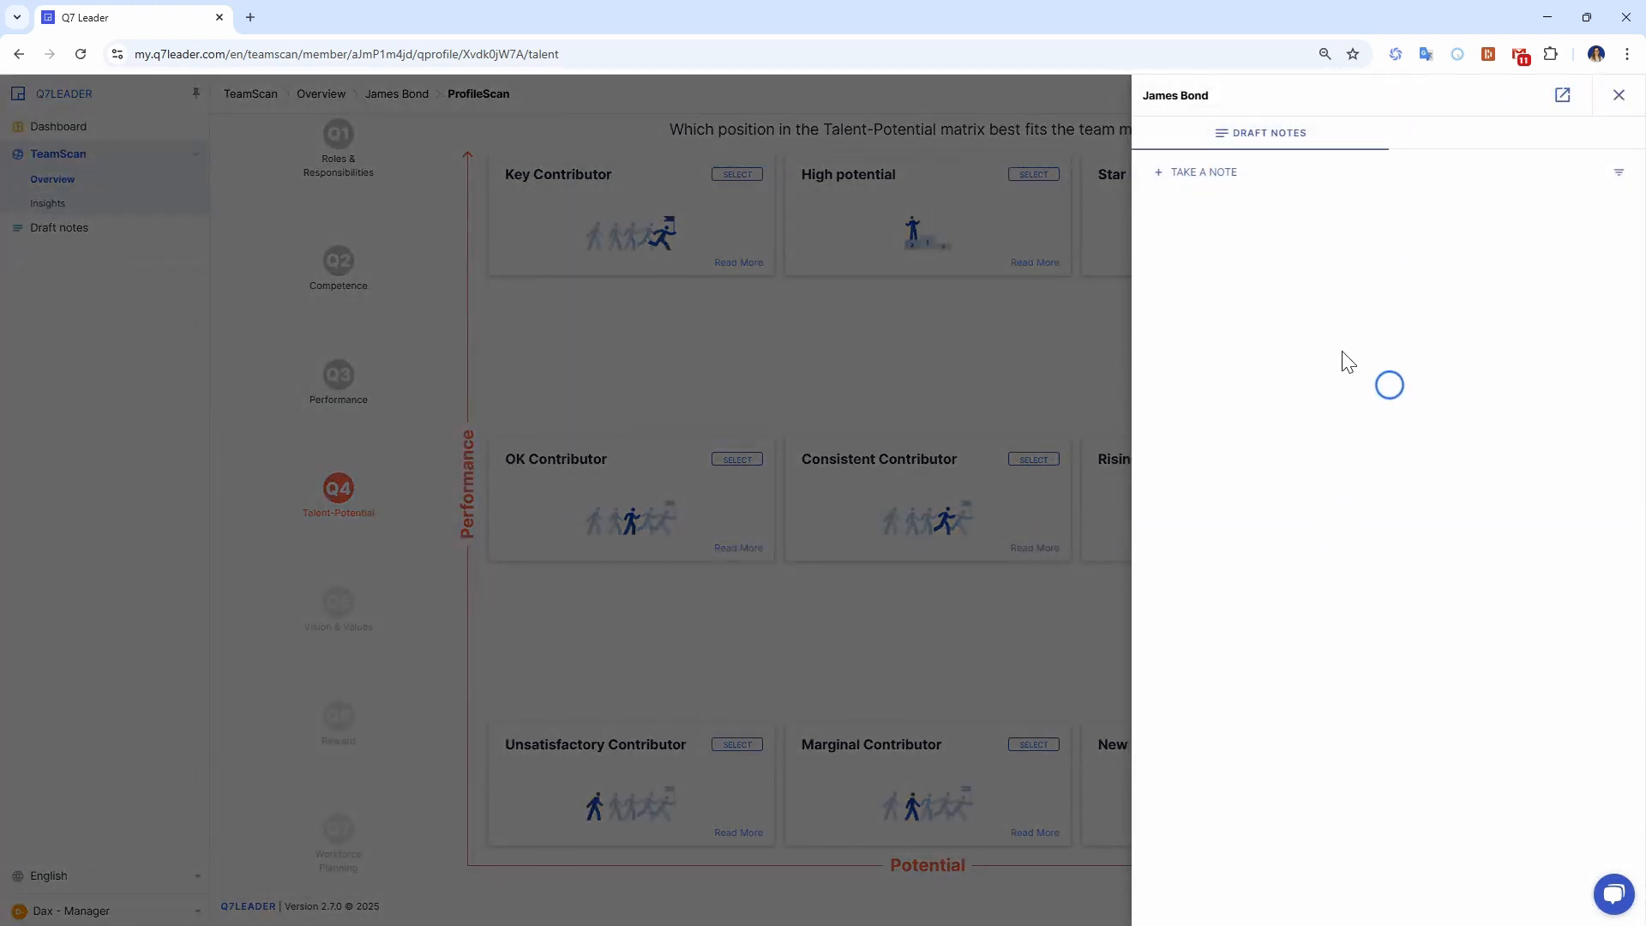
left_click(1197, 182)
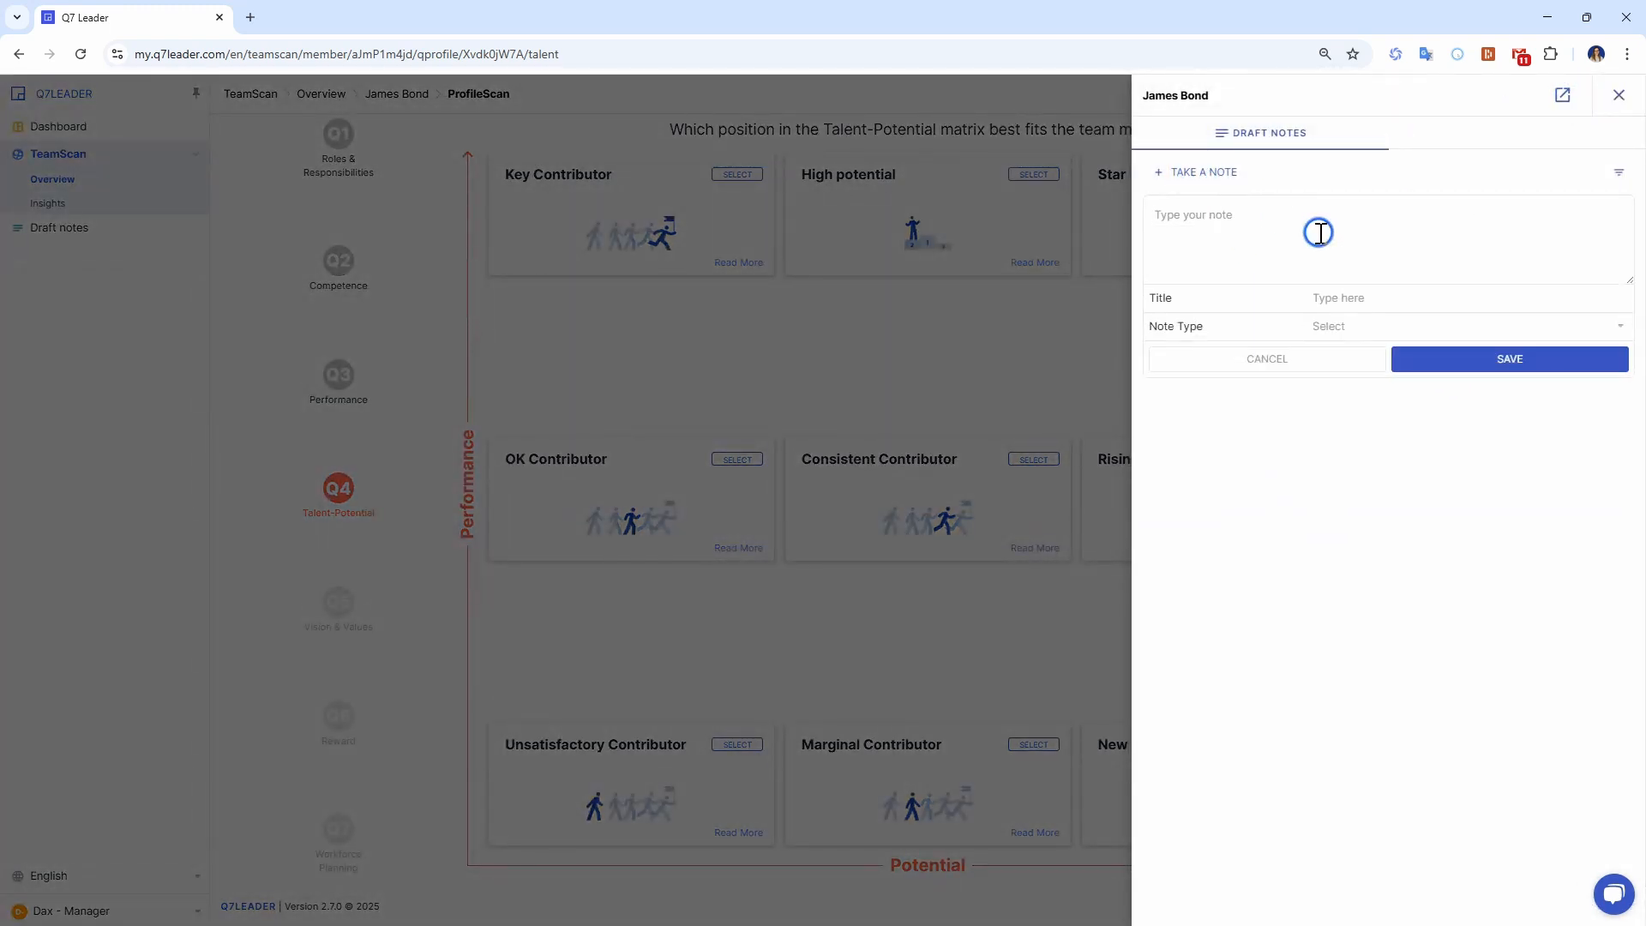
left_click(1322, 230)
type("ajksbsjbeg")
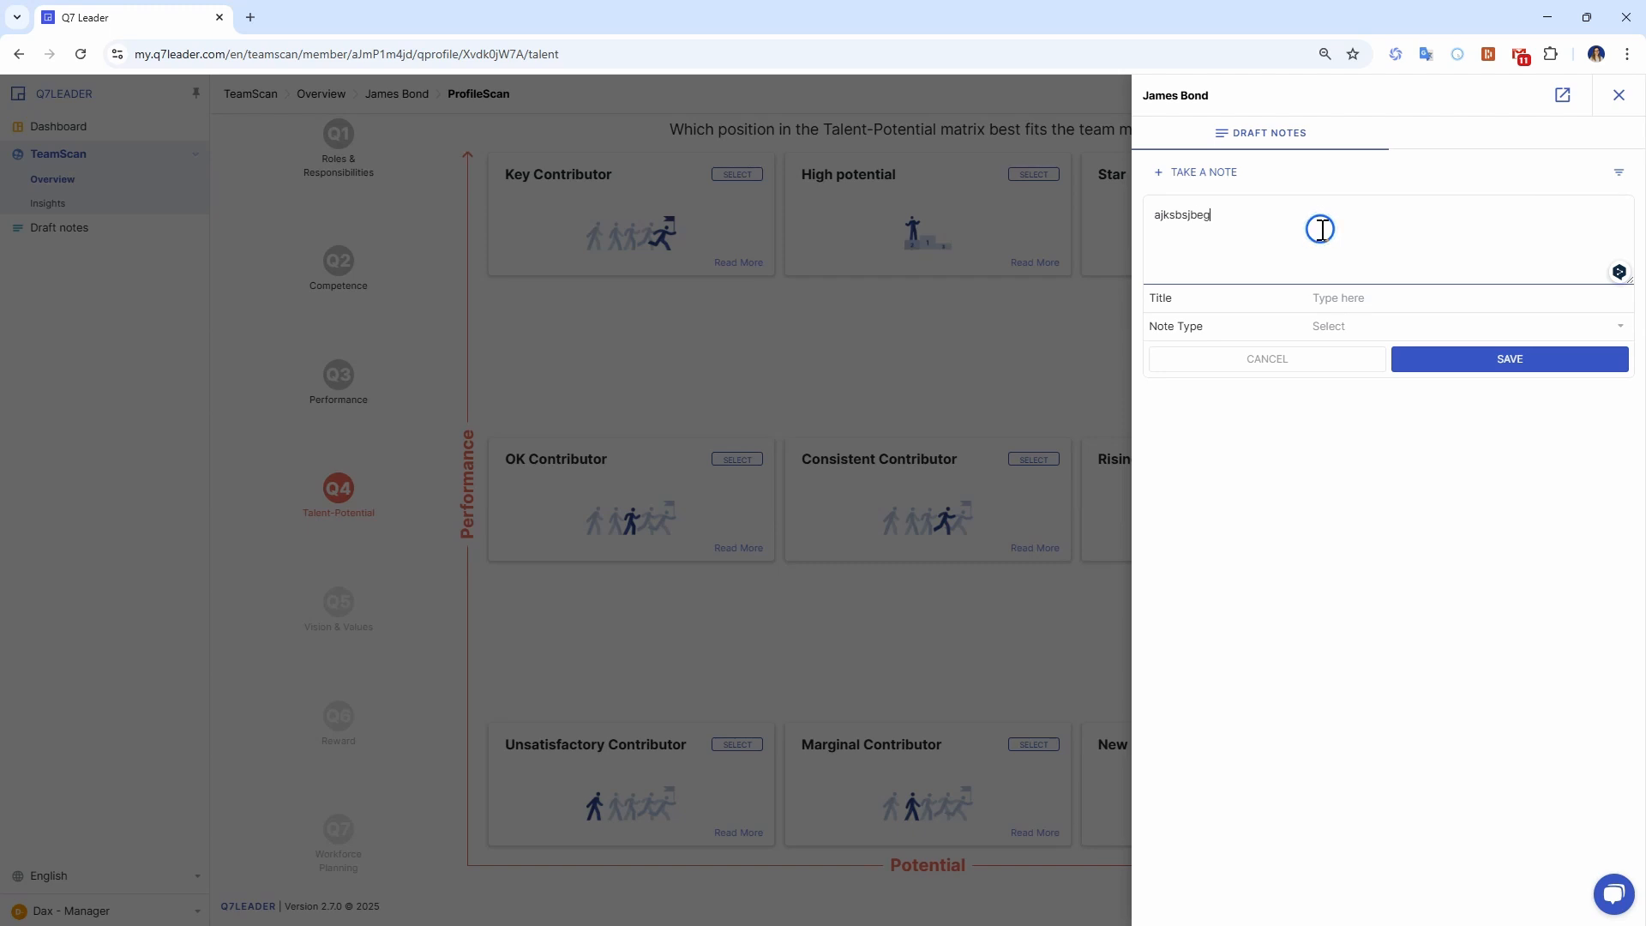
left_click(1345, 296)
type("asfghrdtf")
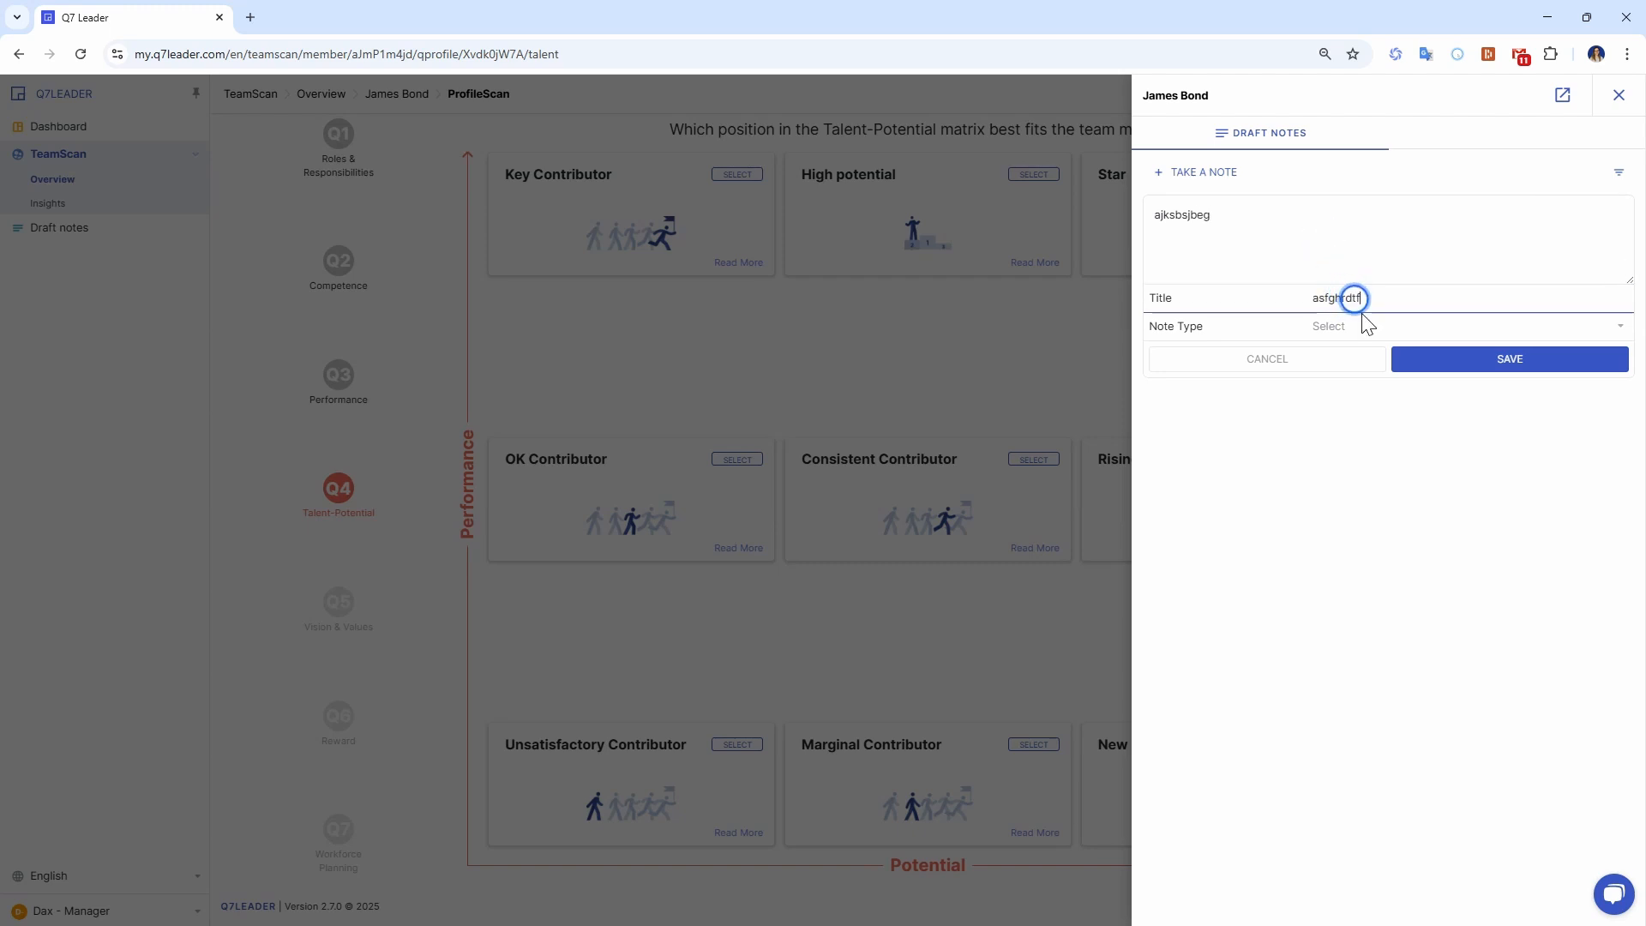
Set the note type to To Do, save the note and close the draft notes.
left_click(1362, 325)
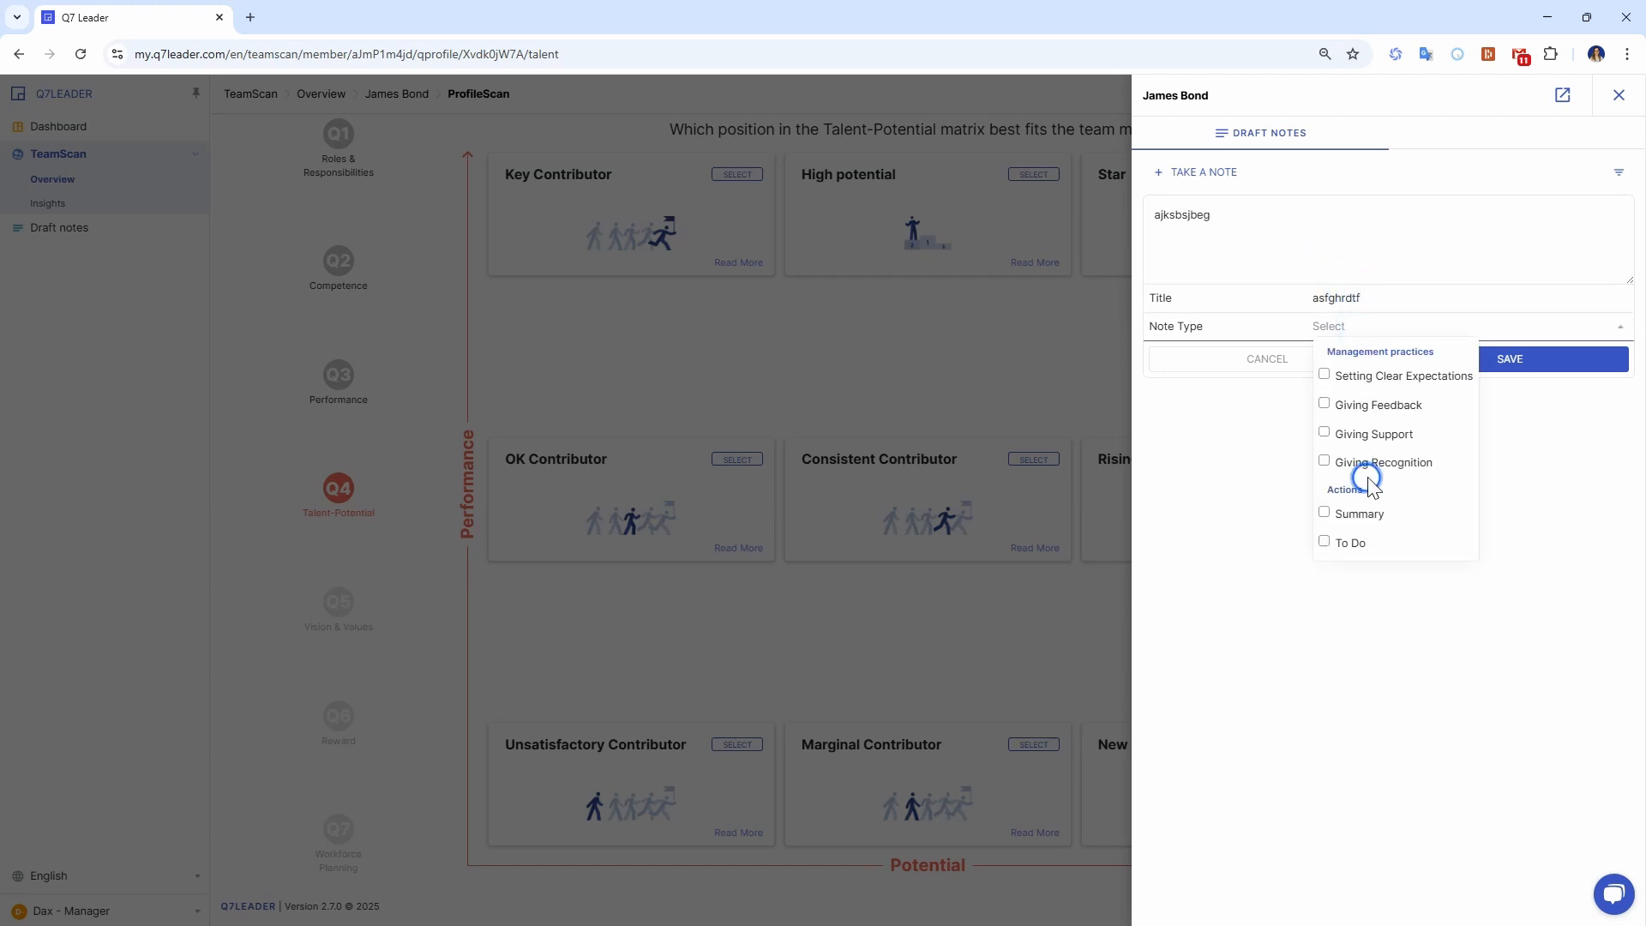
left_click(1322, 548)
left_click(1352, 336)
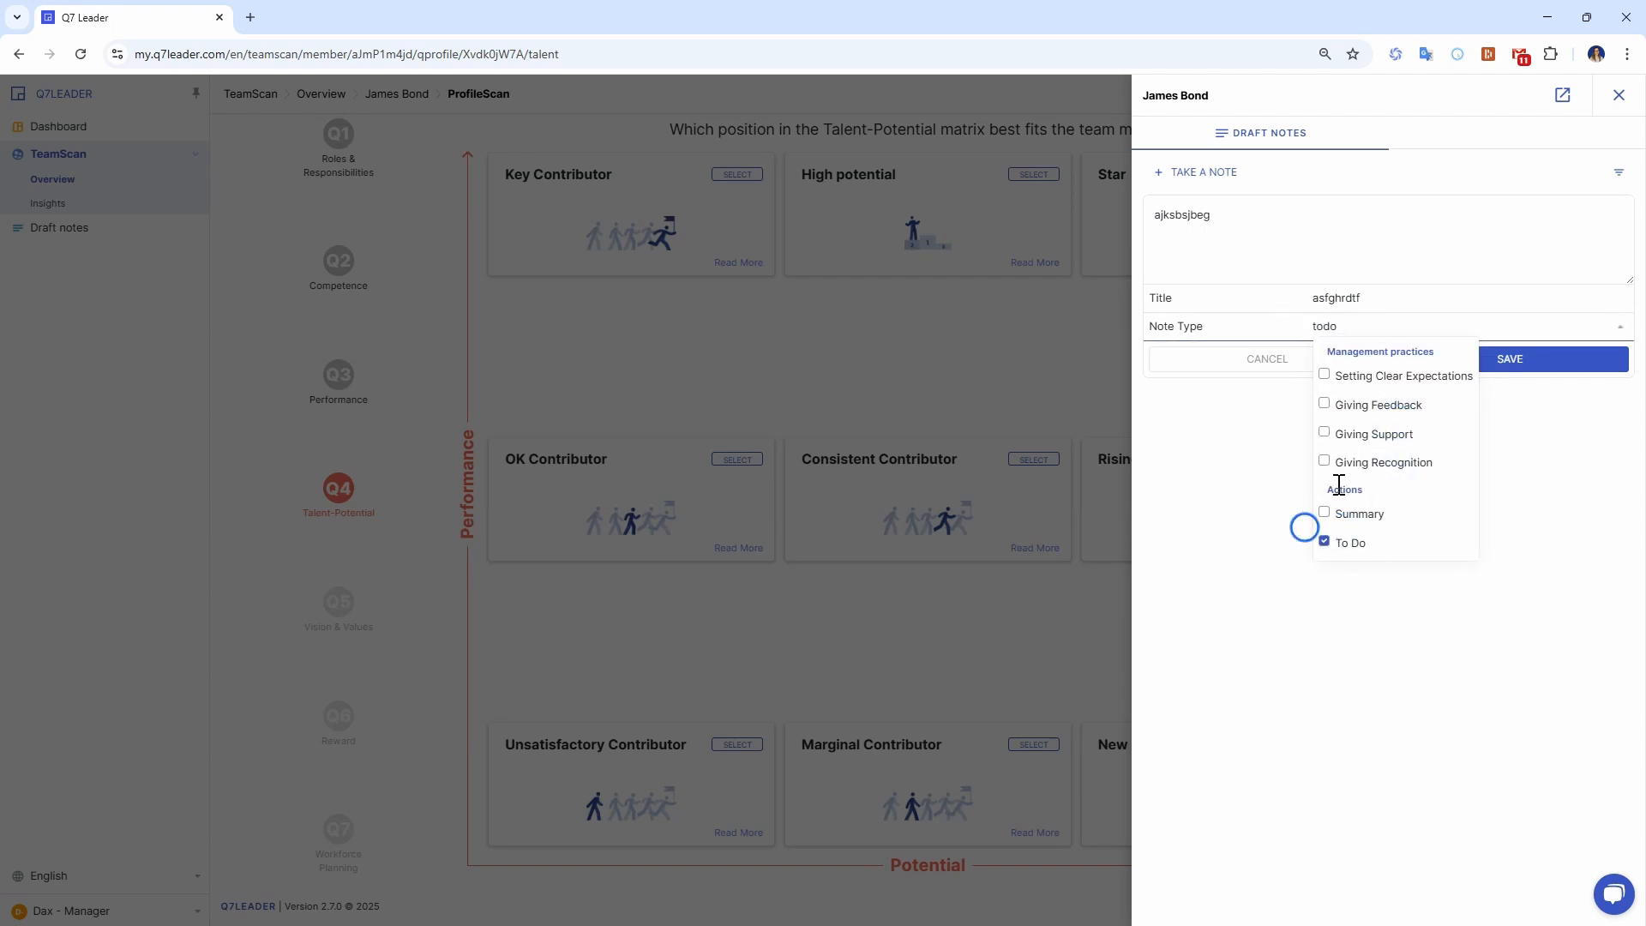
left_click(1216, 429)
left_click(1500, 369)
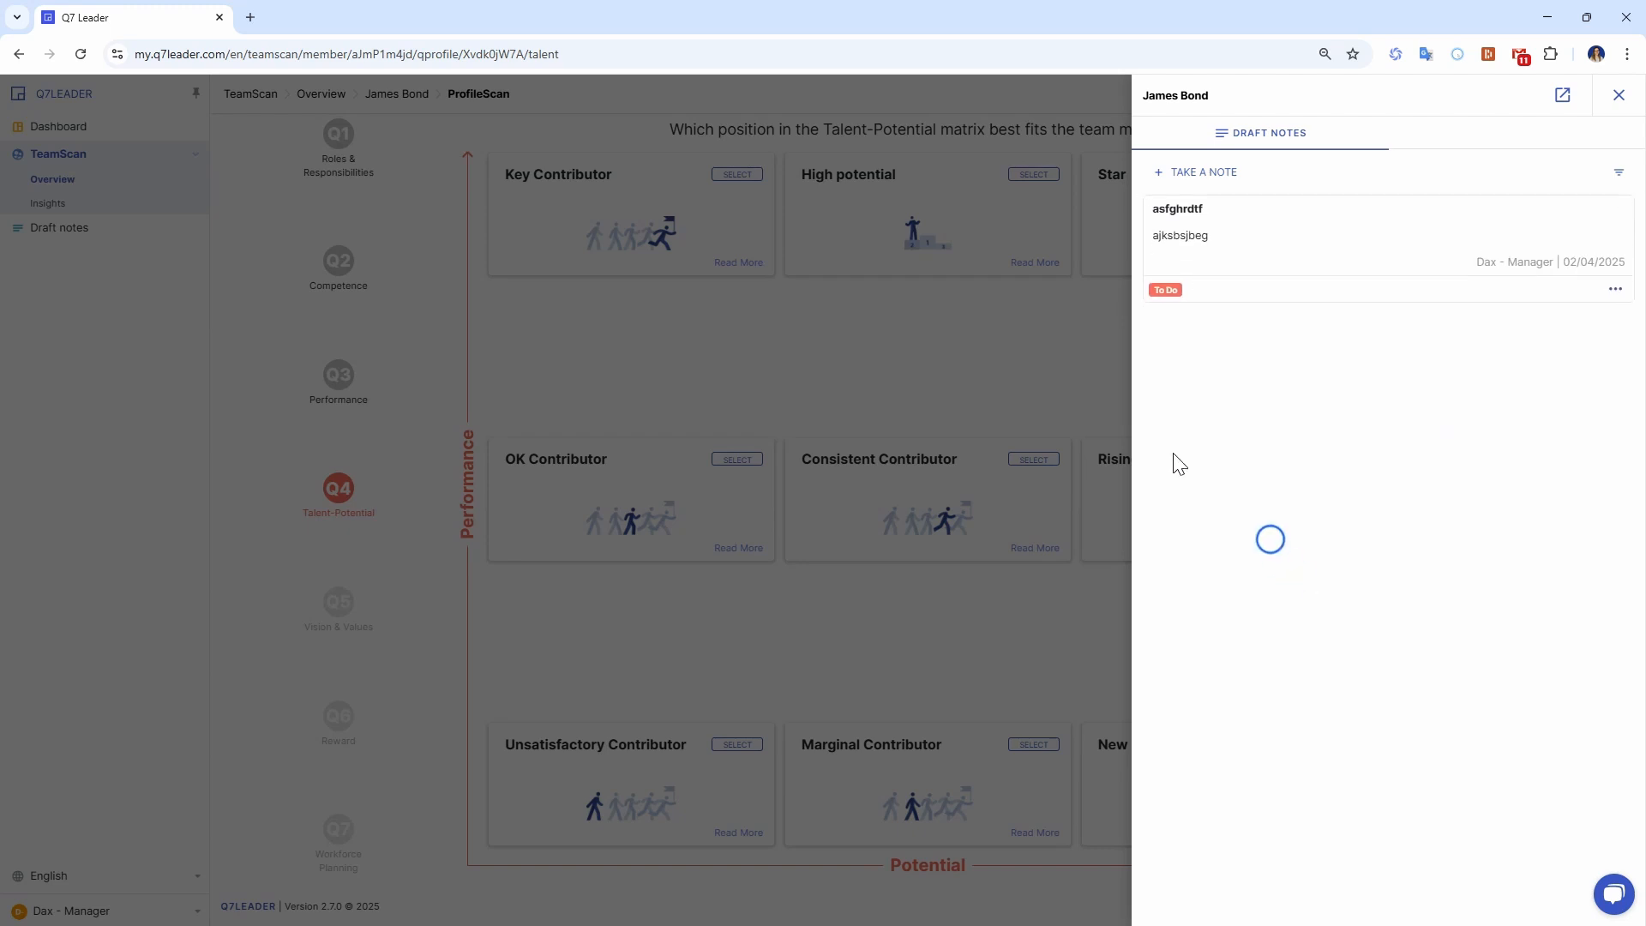
left_click(1627, 95)
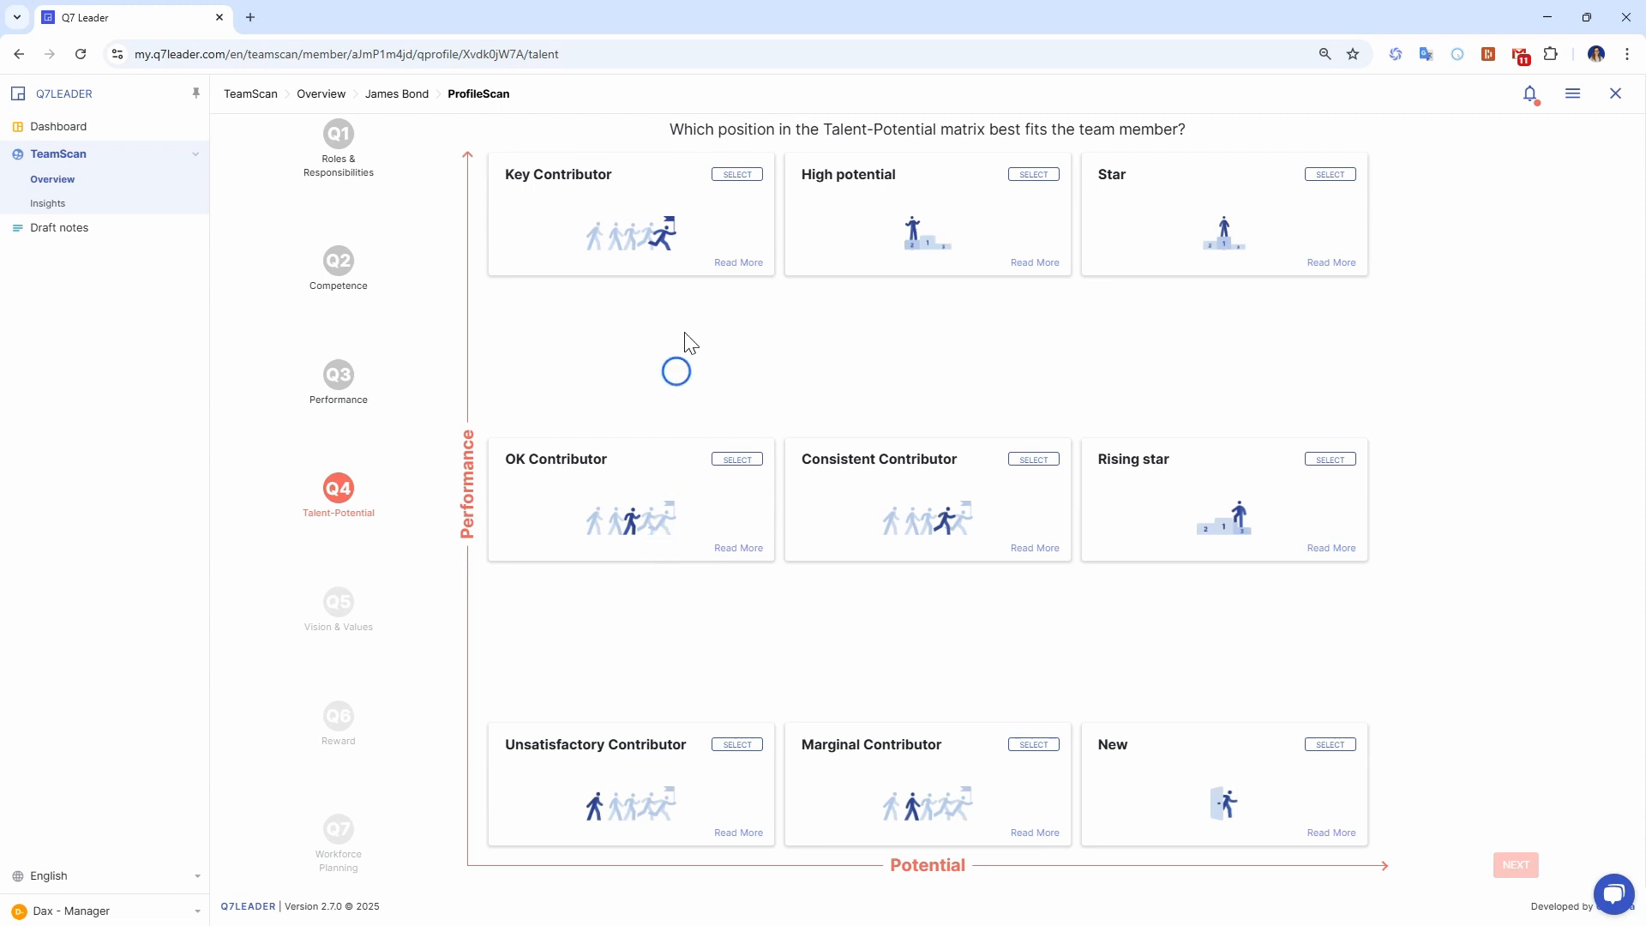
Compare the Key Contributor and OK Contributor descriptions, and submit Key Contributor as the team member's Talent-Potential position.
left_click(736, 266)
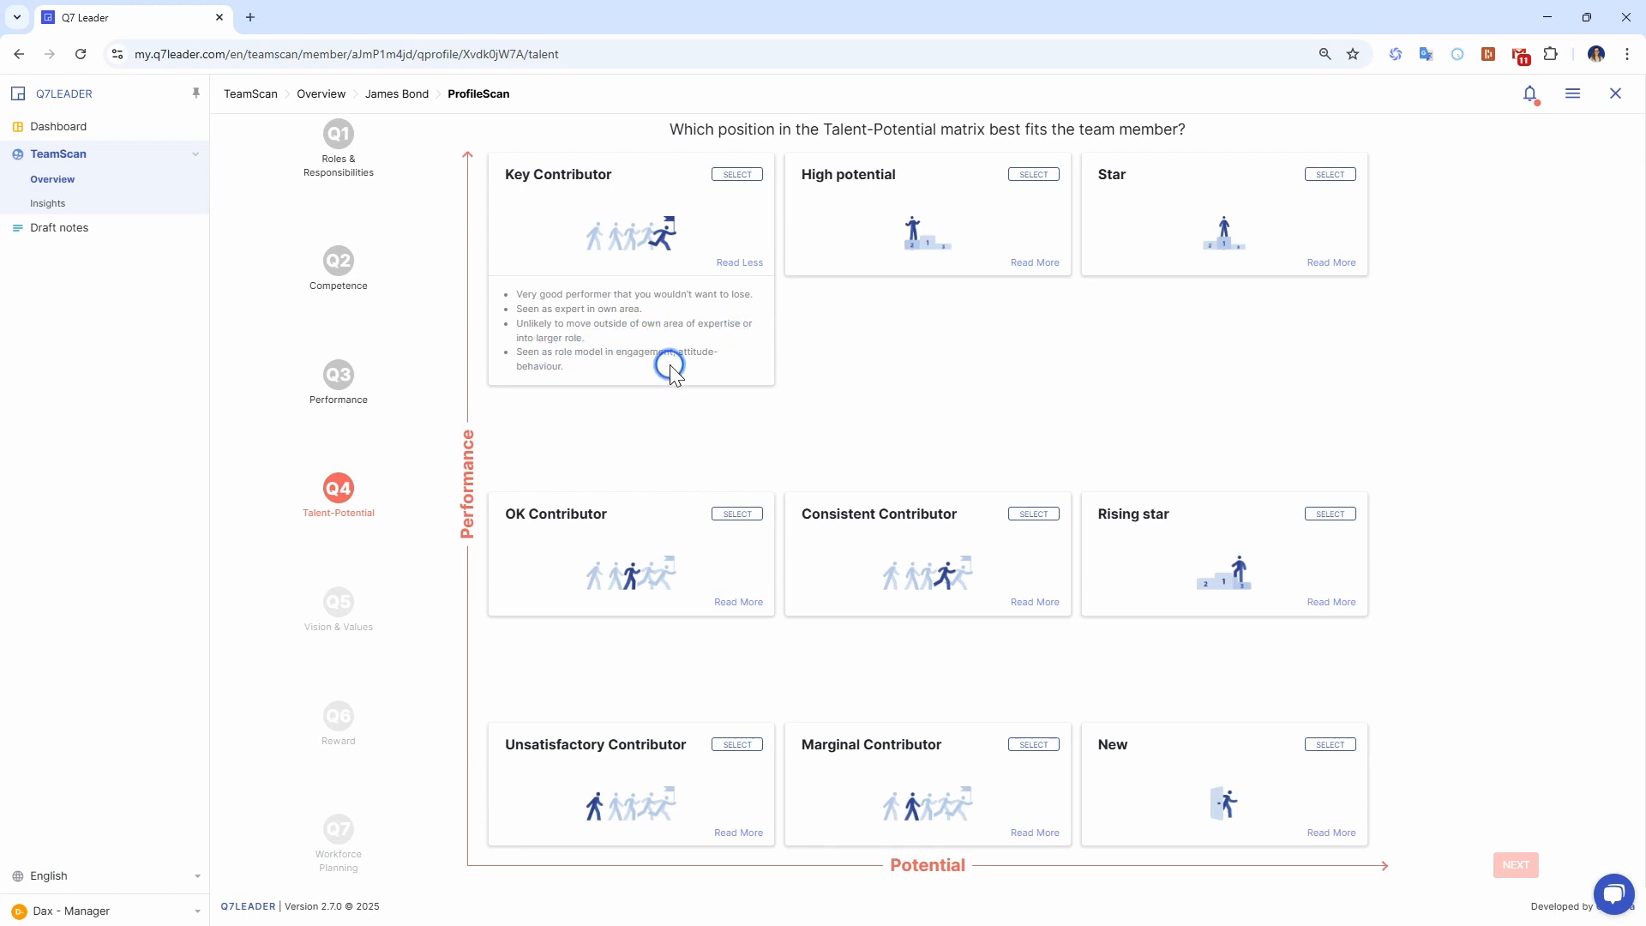
triple_click(525, 352)
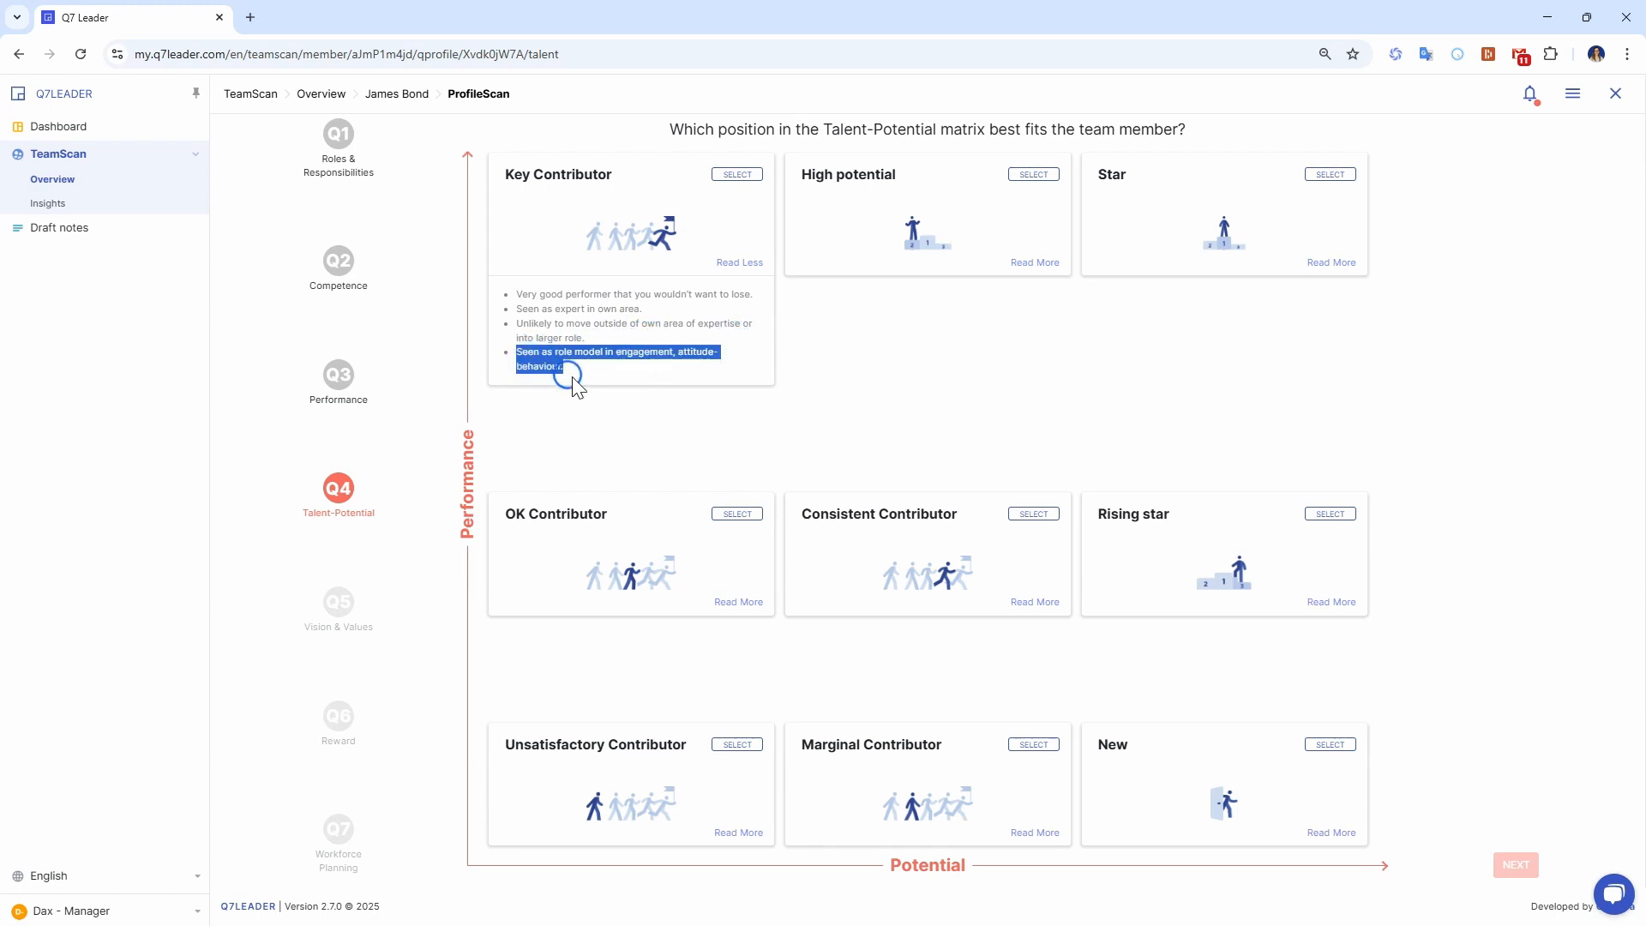
left_click(631, 370)
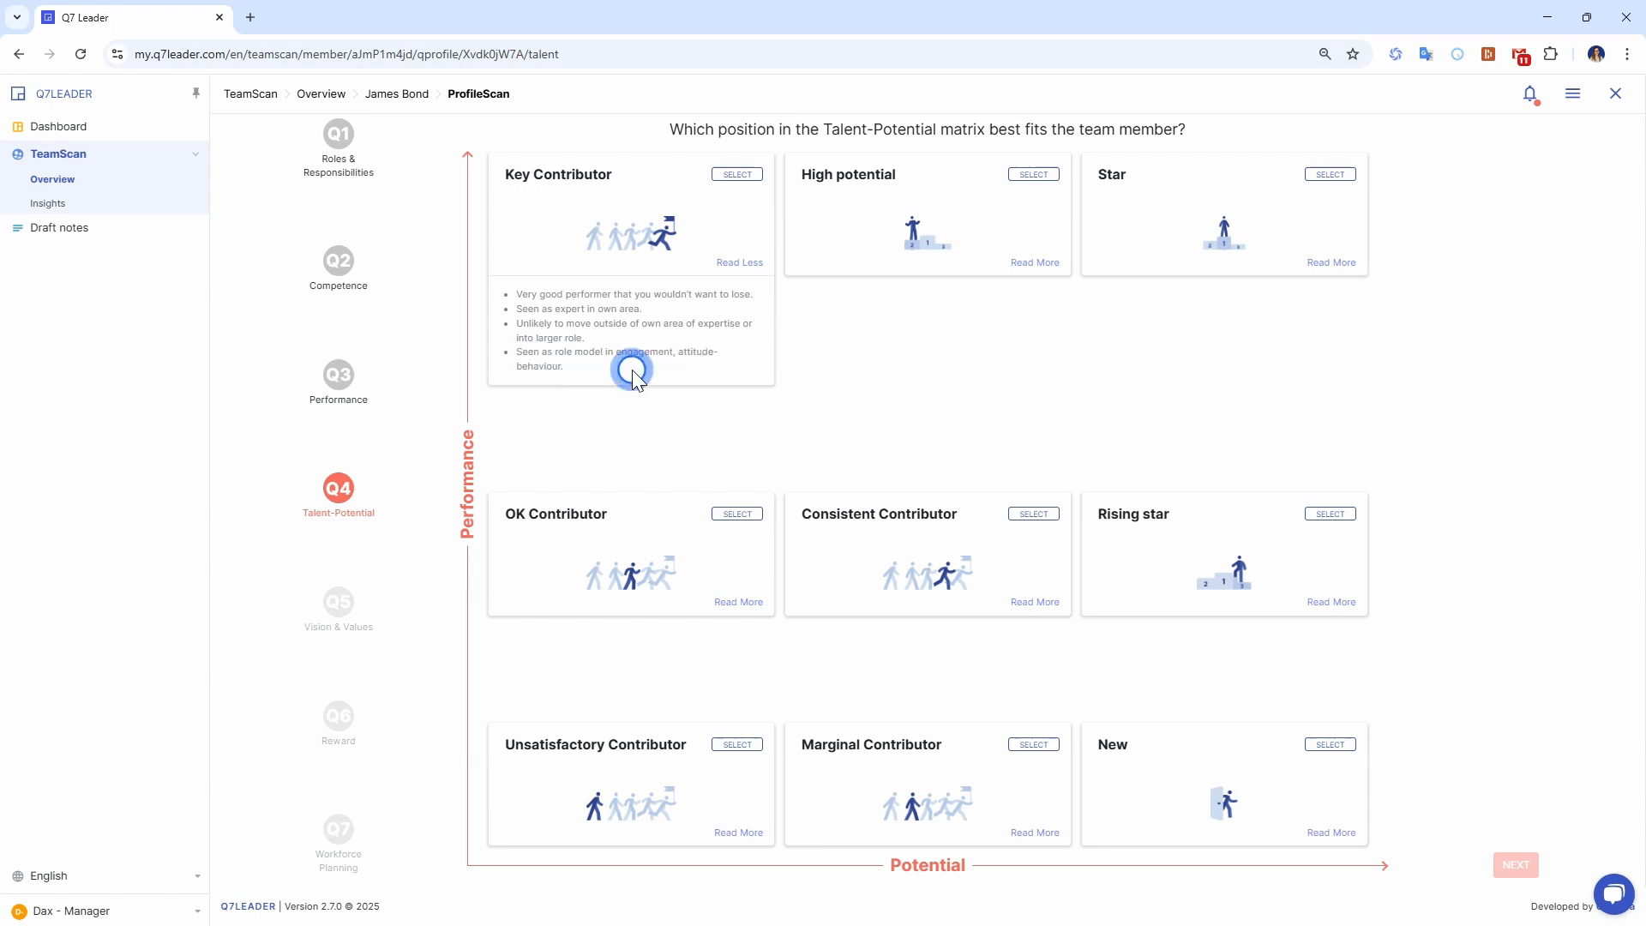
left_click(724, 603)
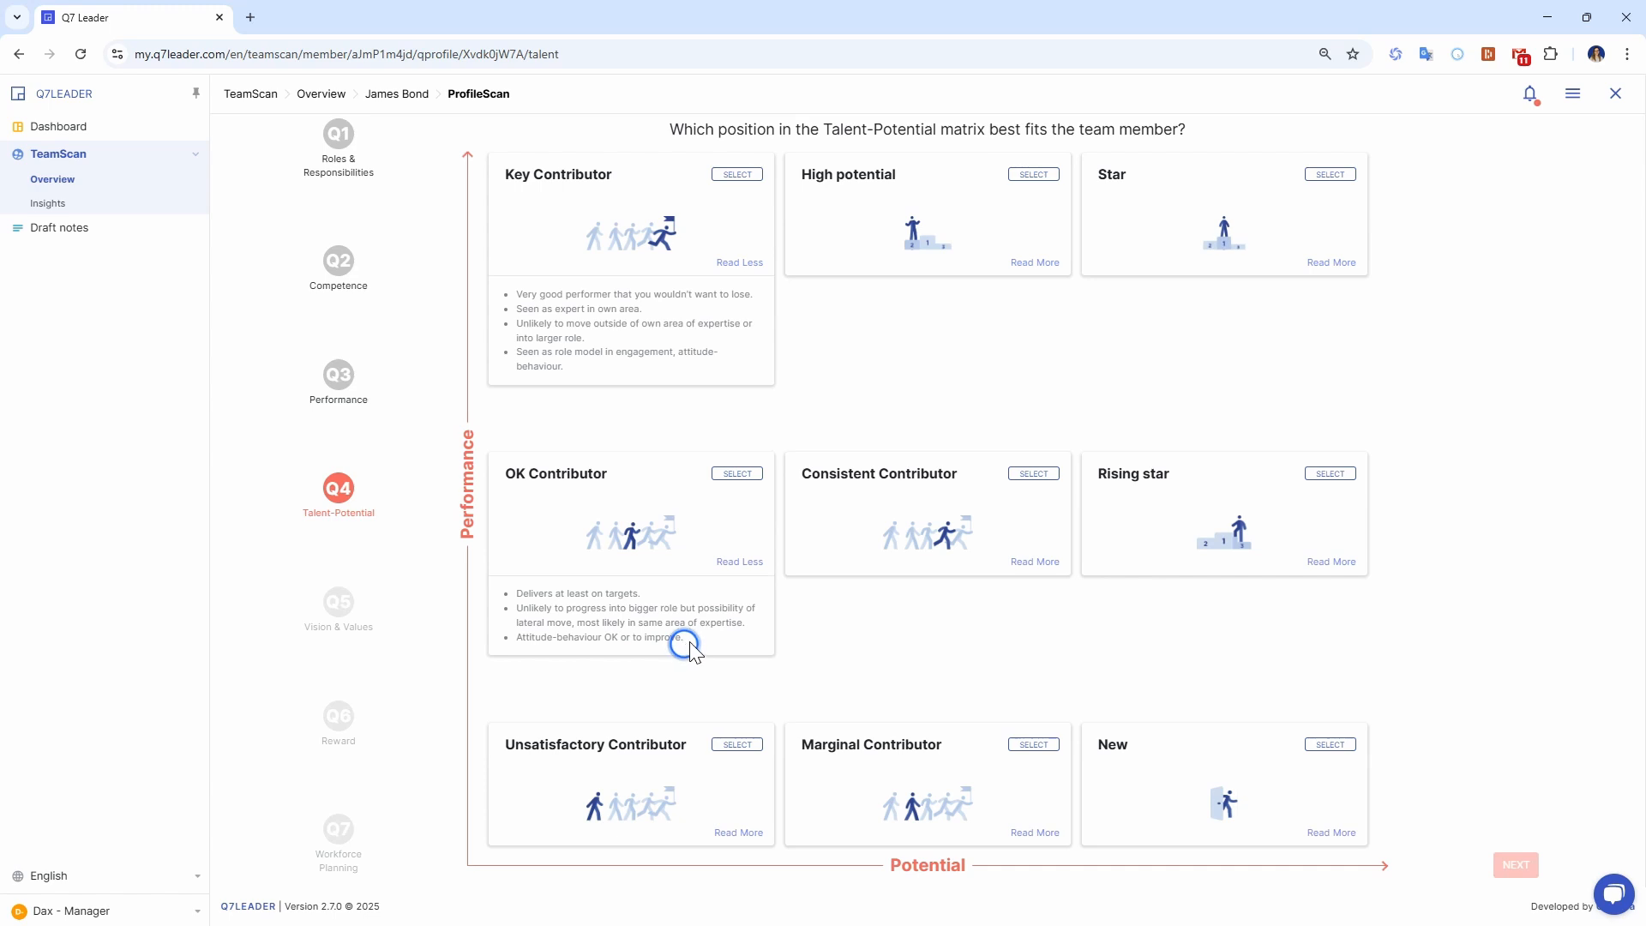
left_click_drag(686, 639, 513, 641)
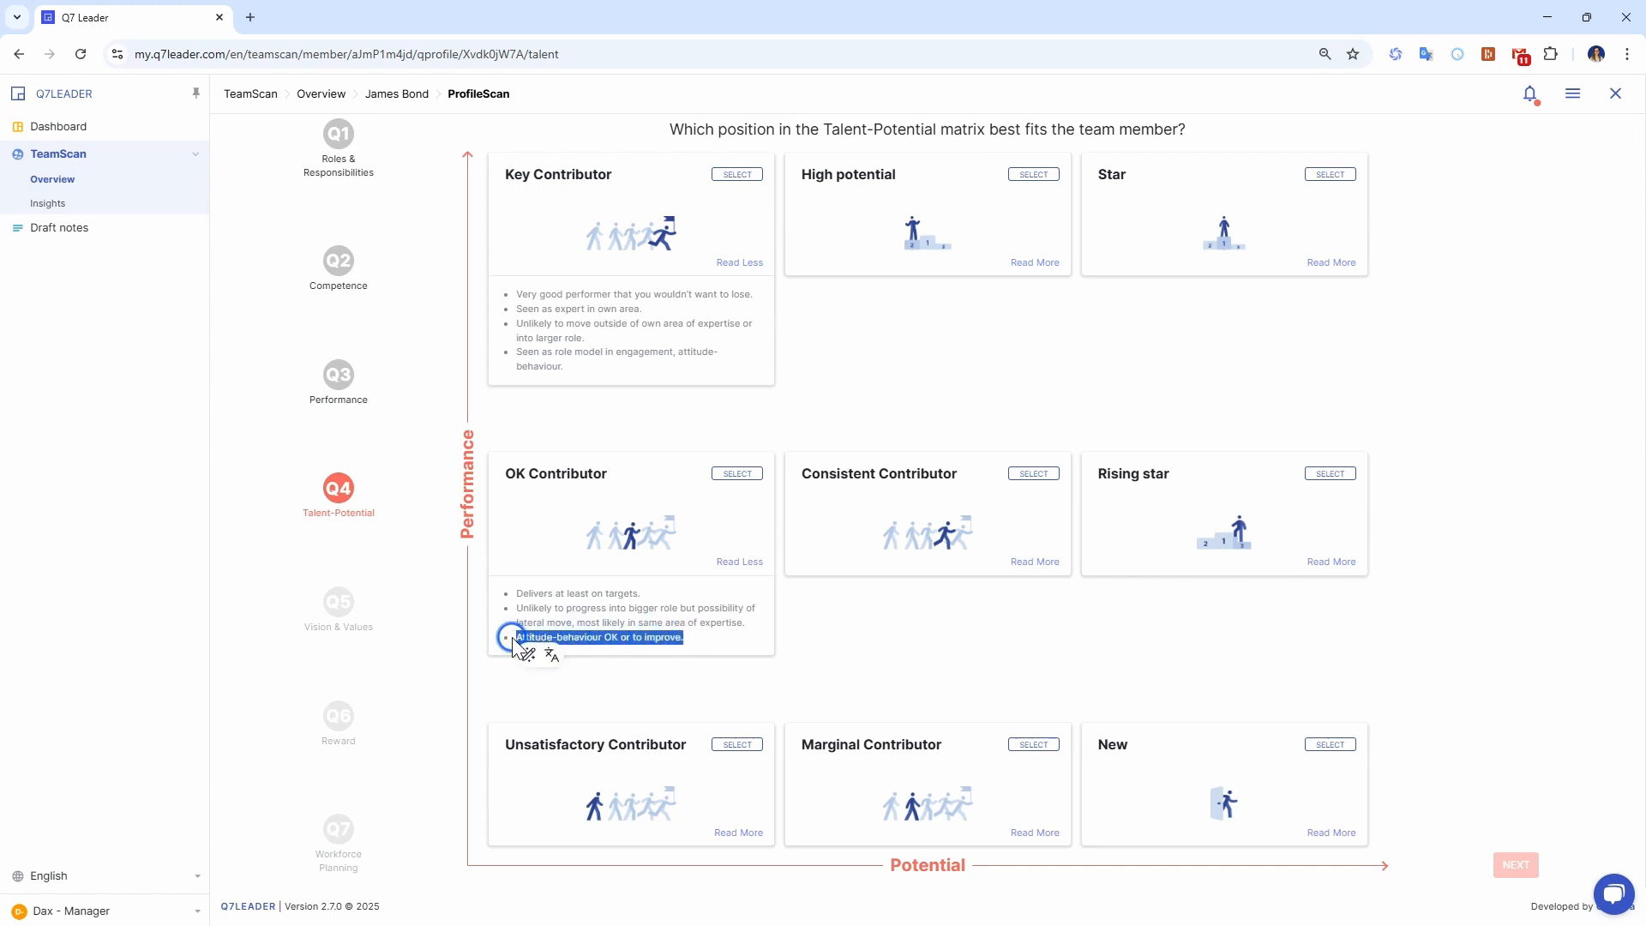
left_click(628, 637)
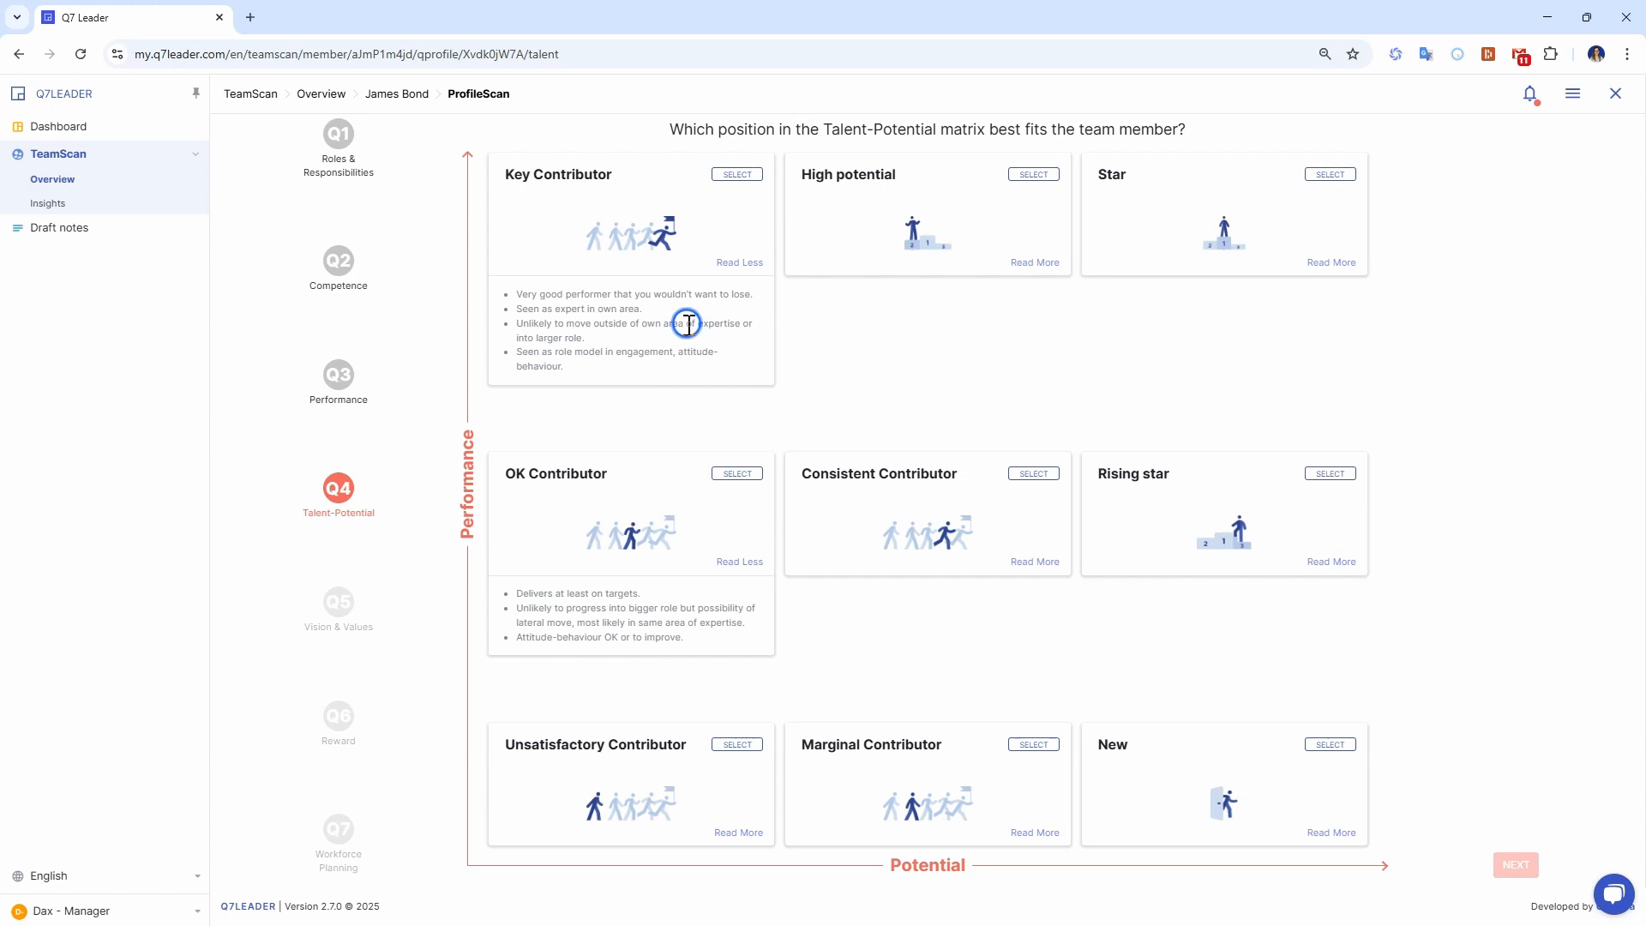
left_click(741, 176)
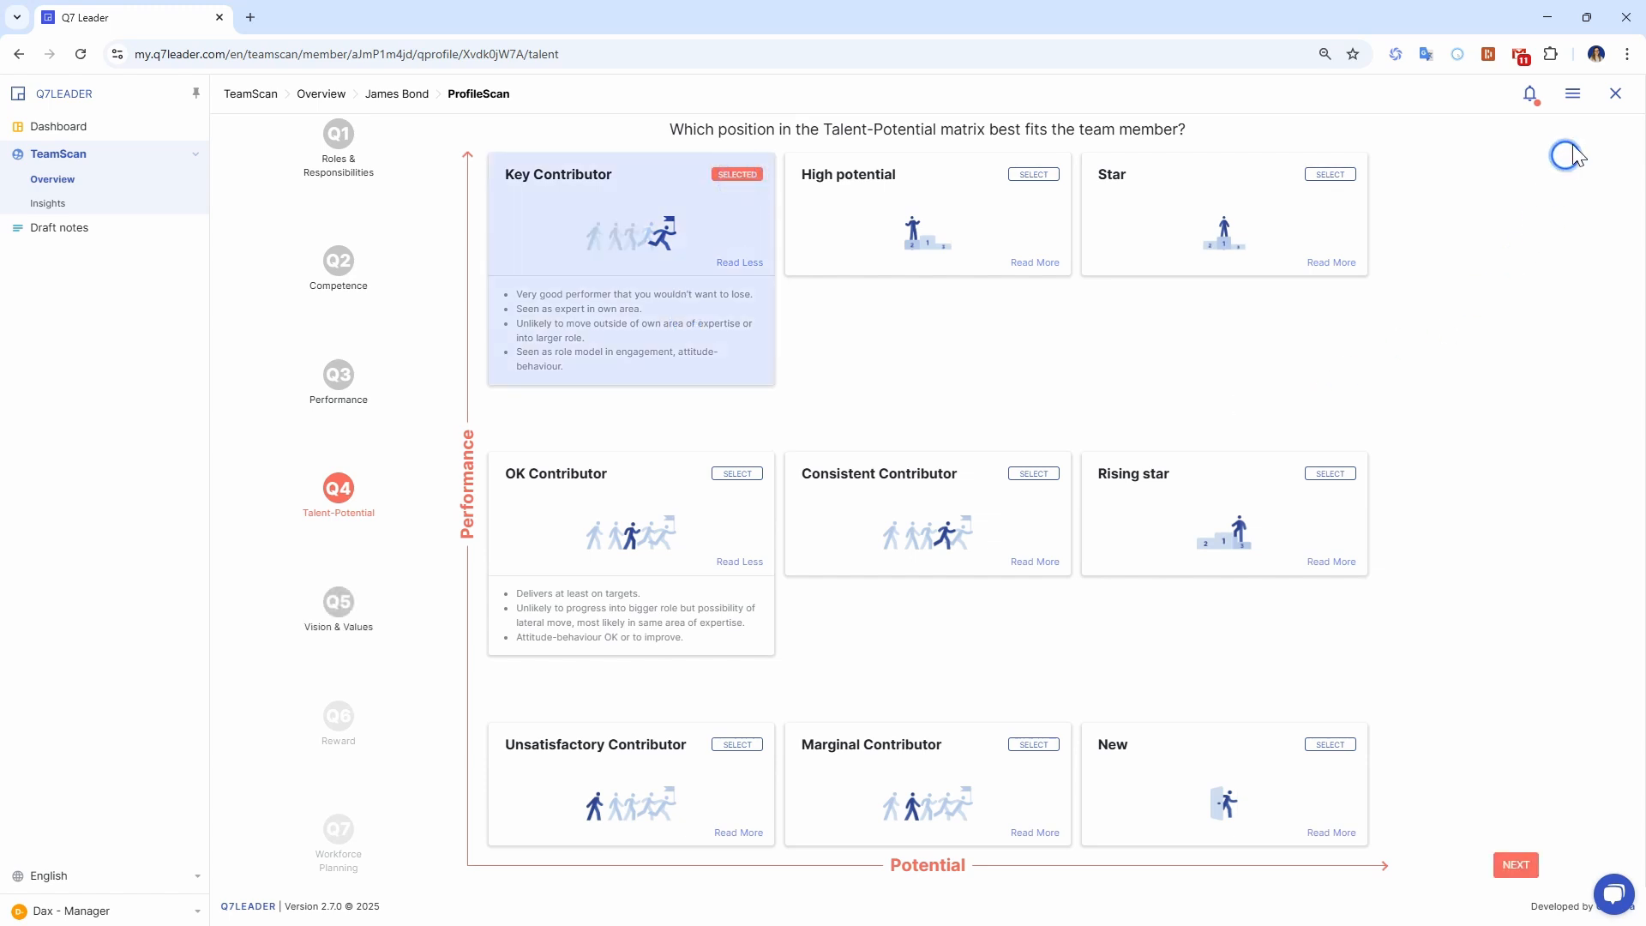
left_click(1573, 94)
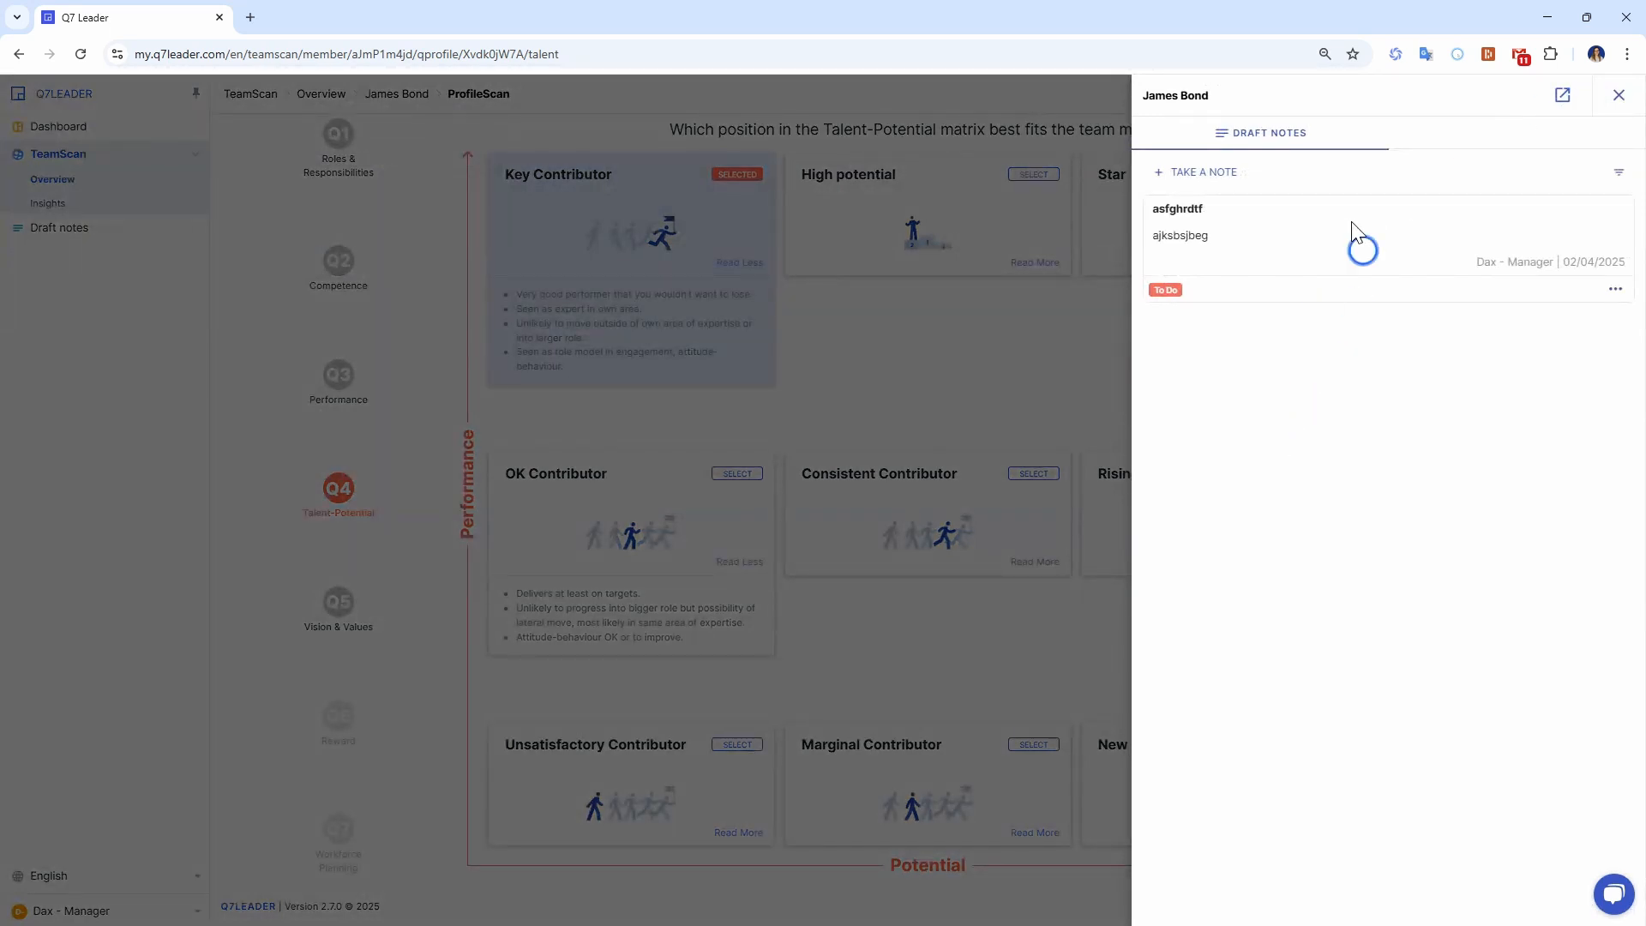
left_click(1617, 96)
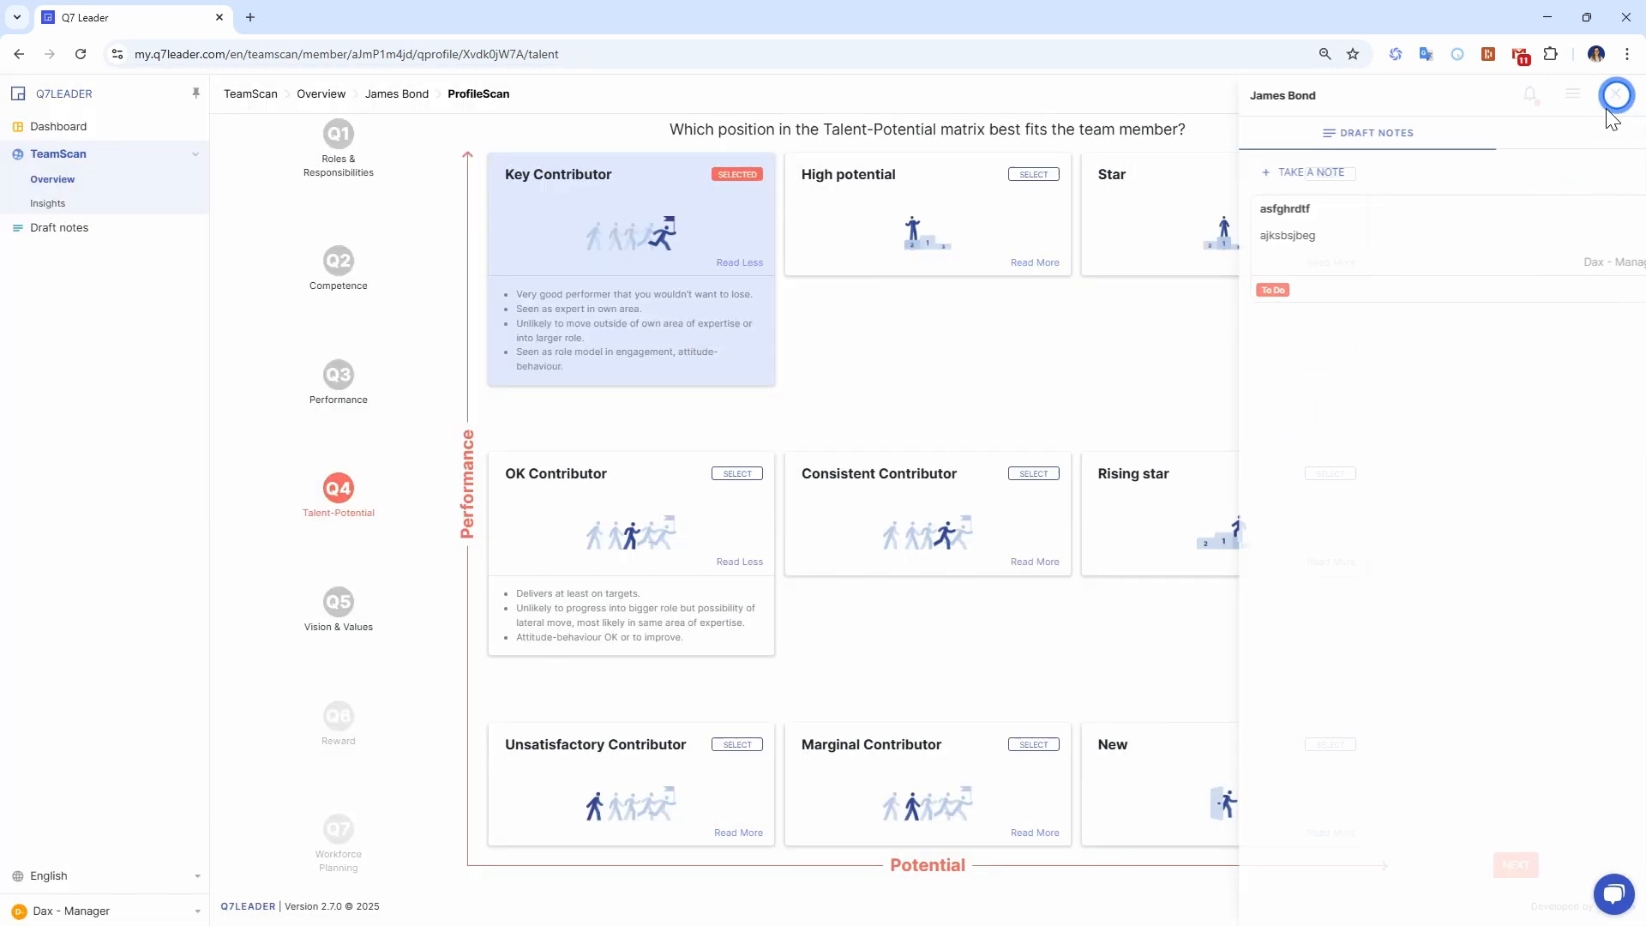
left_click(1514, 865)
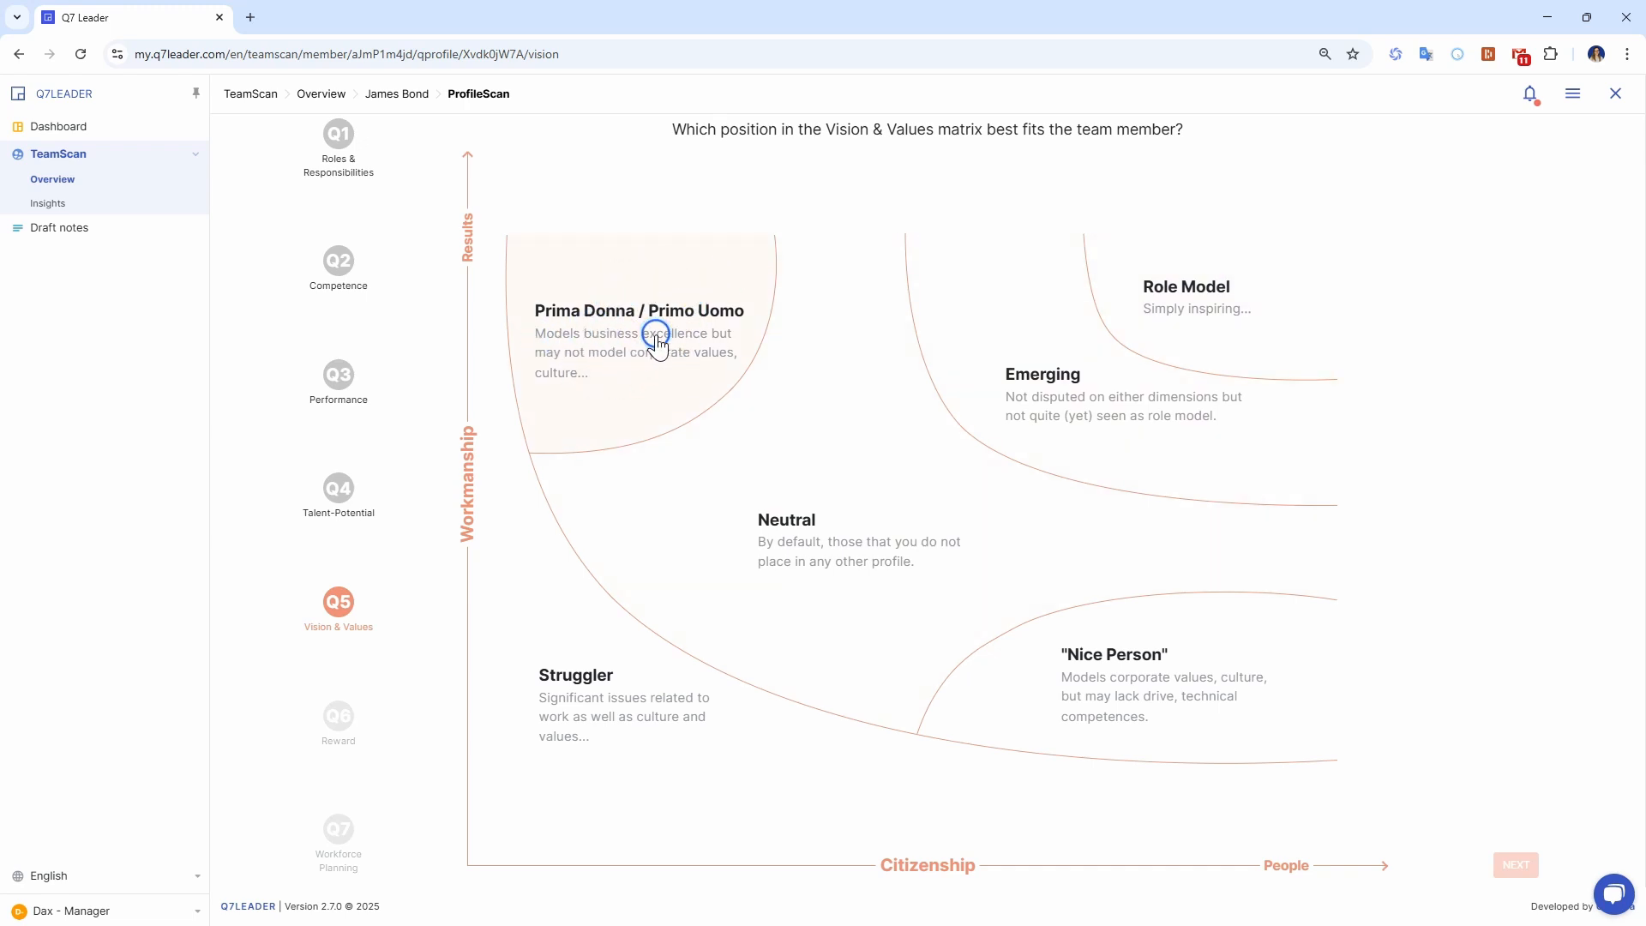
Submit Prima Donna / Primo Uomo as the Vision & Values position and No clue as the remuneration level.
left_click(617, 387)
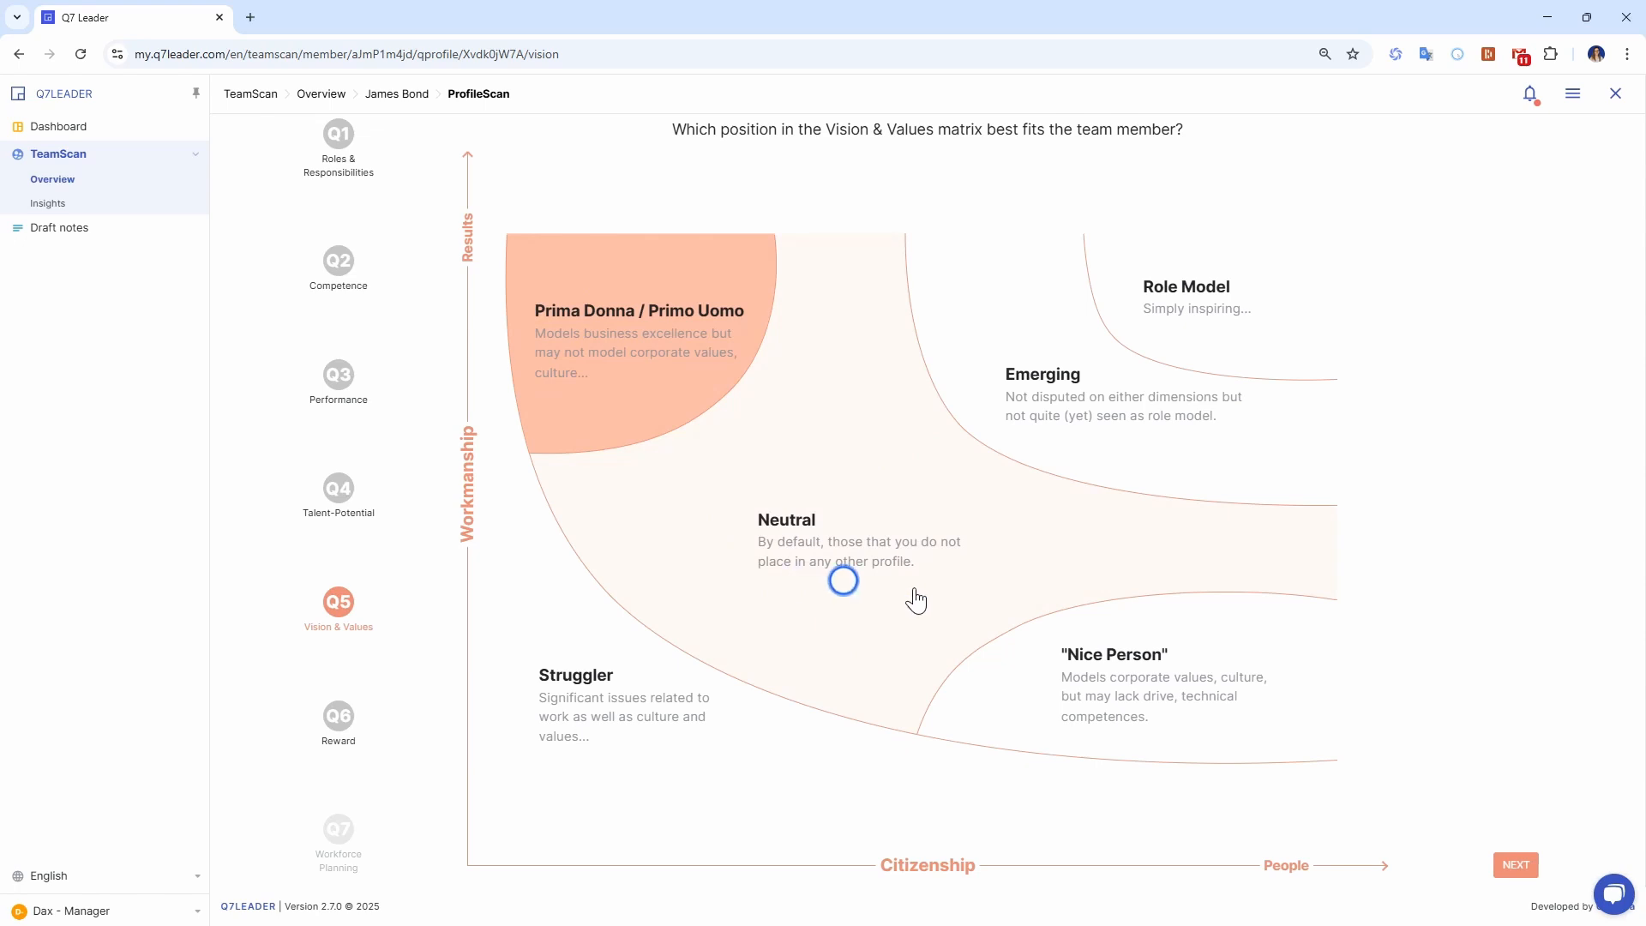
left_click(1517, 864)
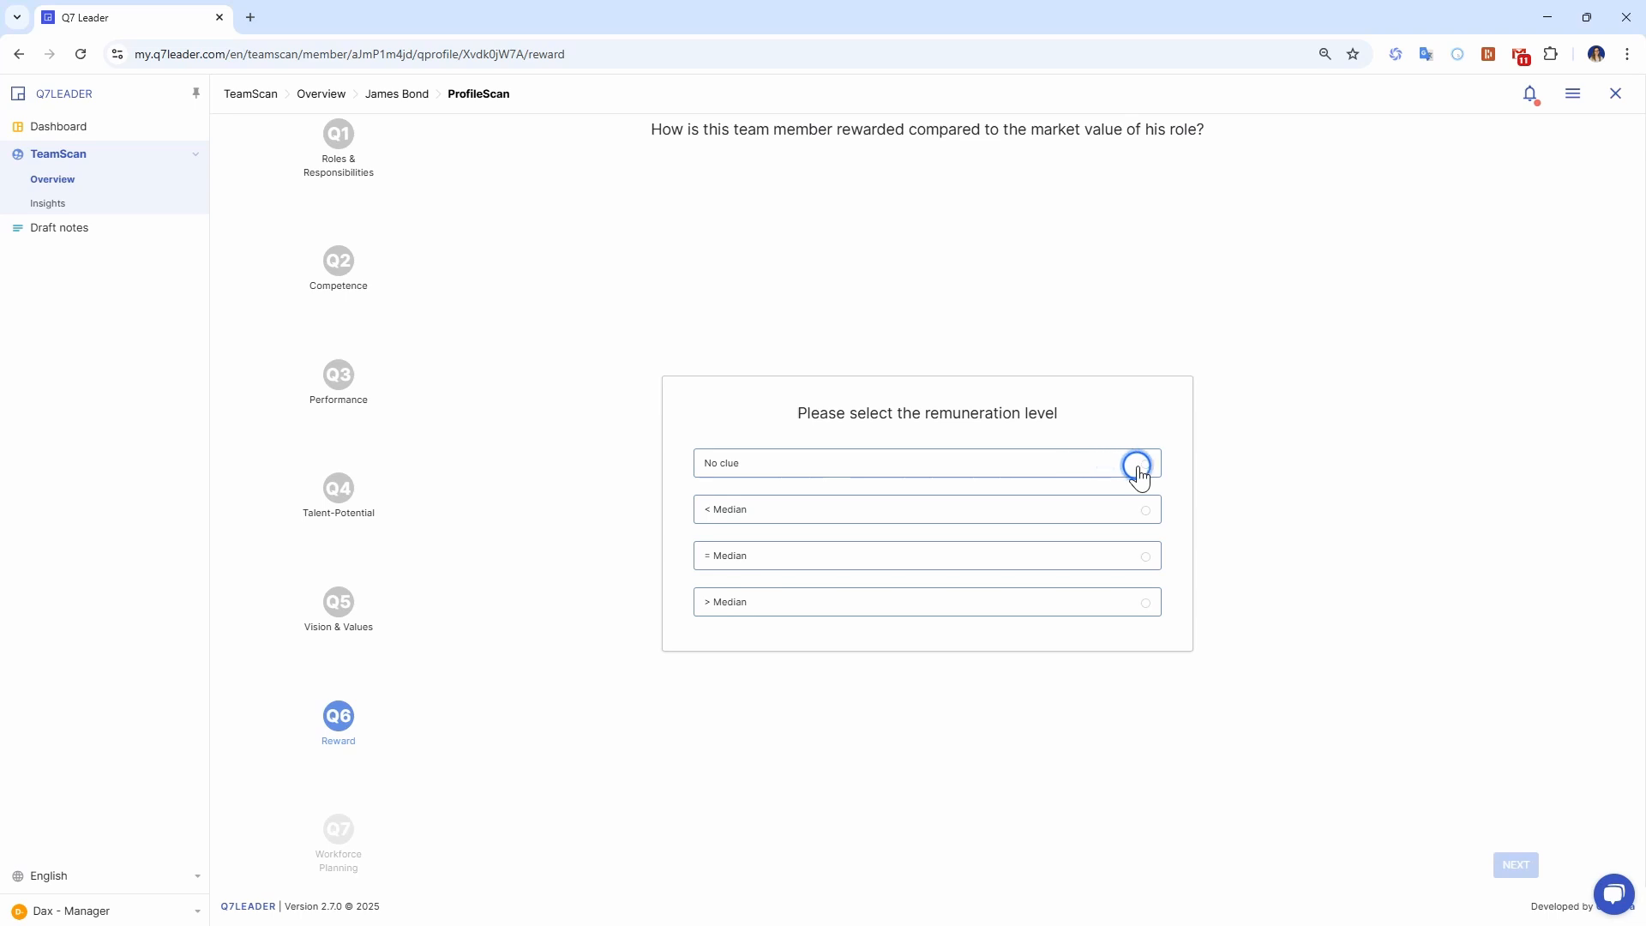
left_click(1145, 464)
left_click(1516, 866)
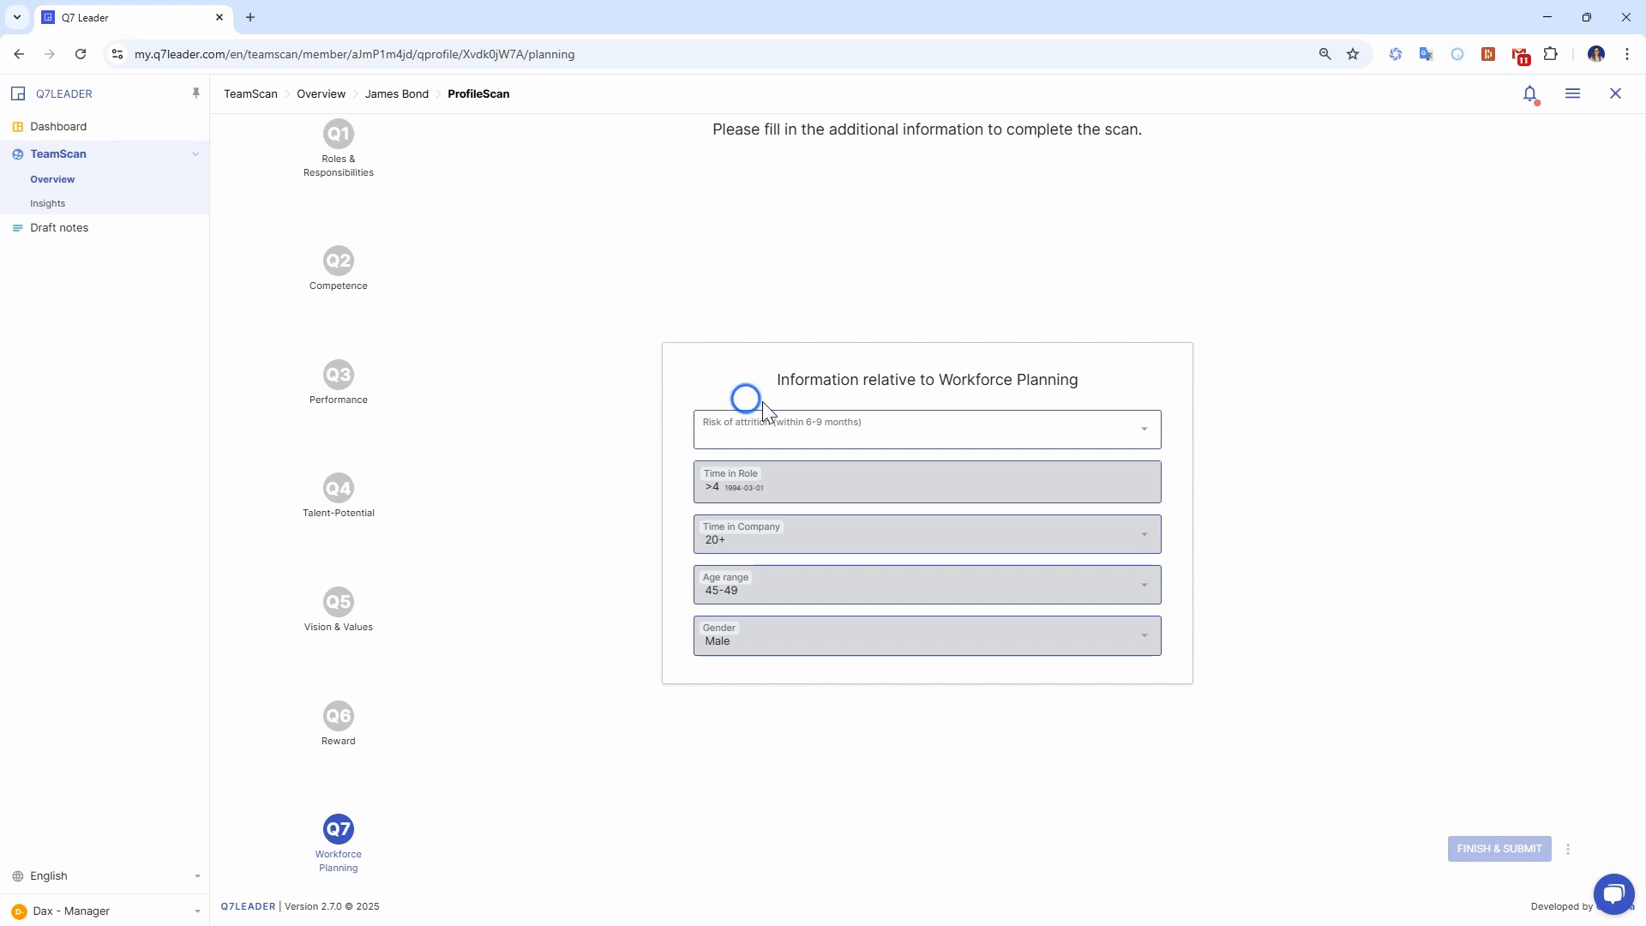
Set the risk of attrition within 6-9 months to Low, and finish and submit the ProfileScan.
left_click(832, 439)
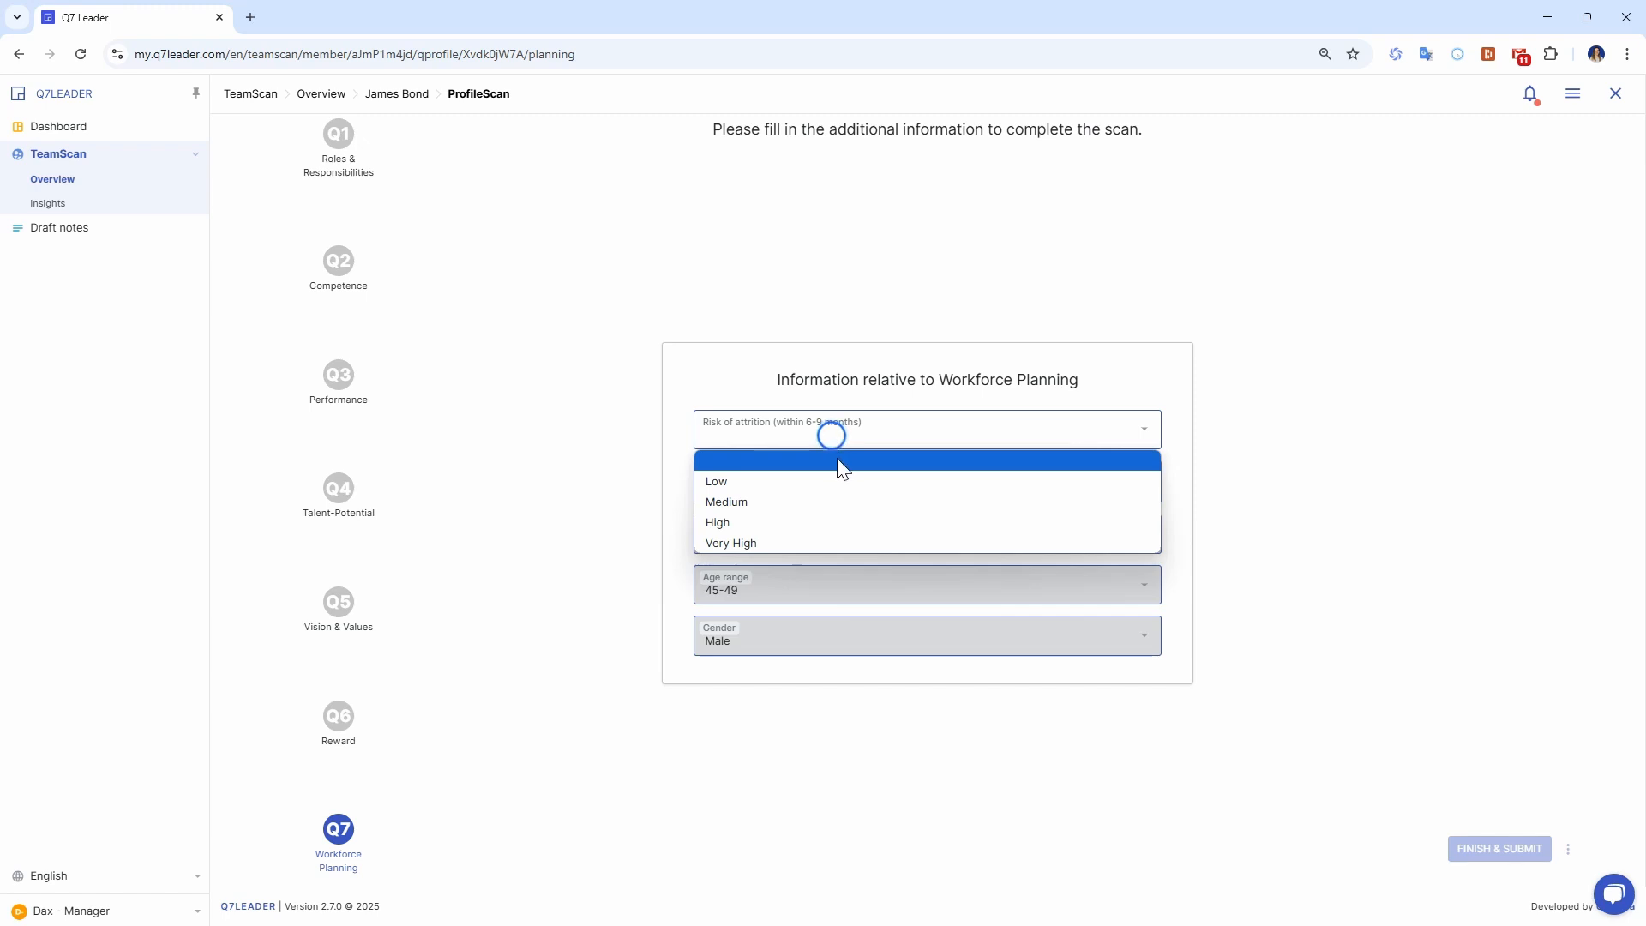
left_click(763, 483)
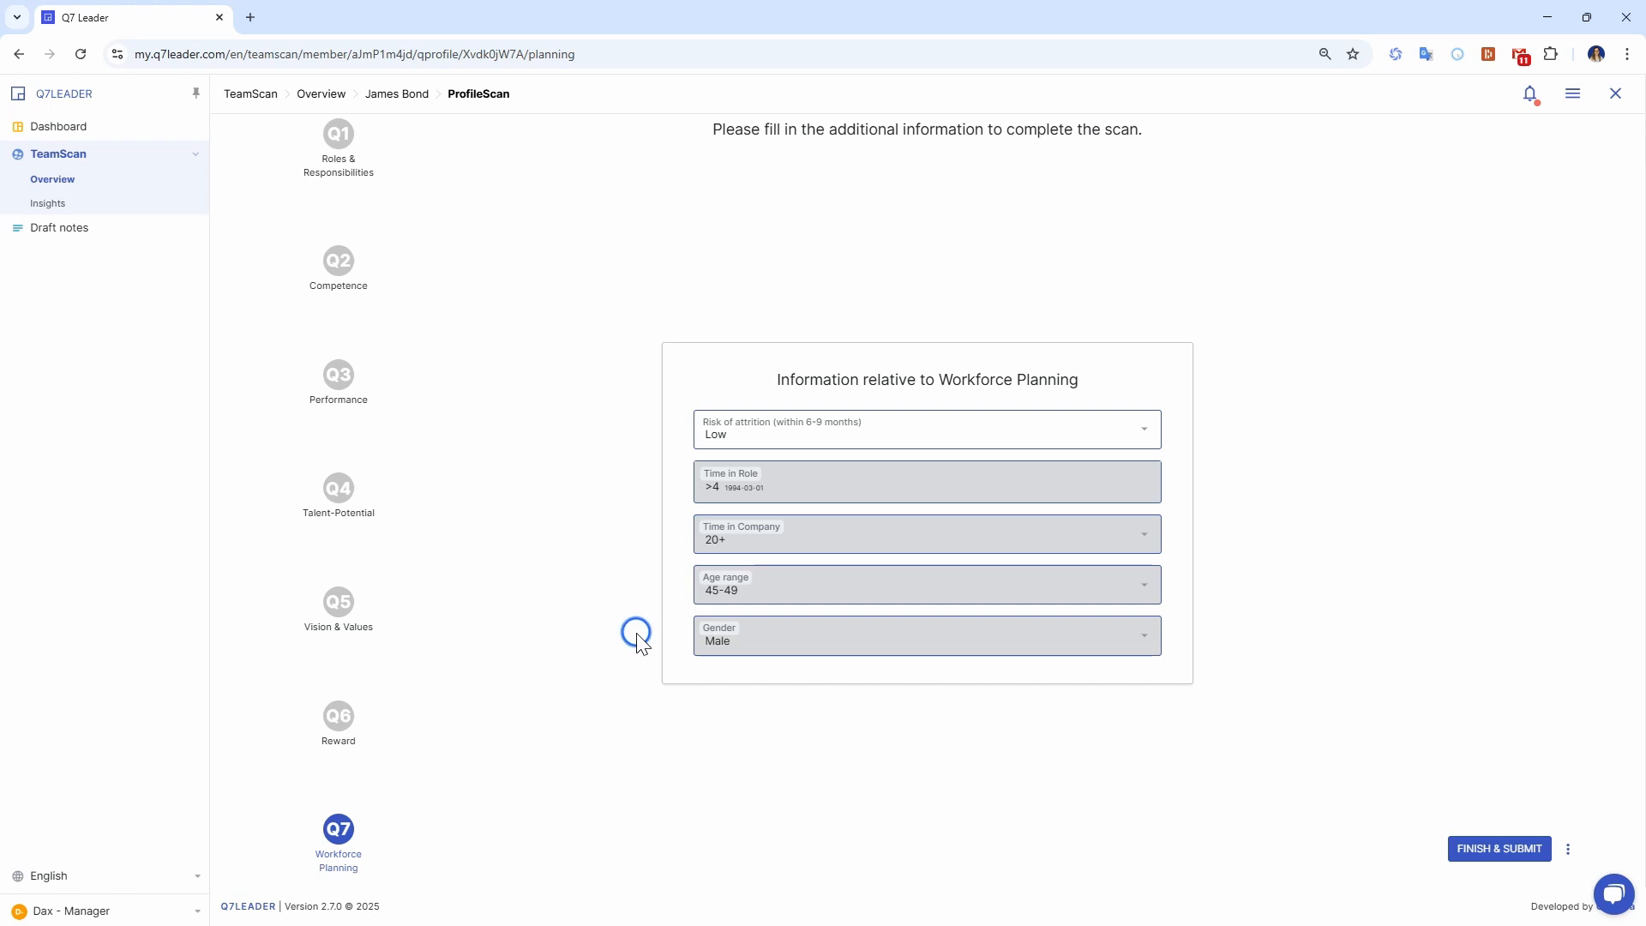
left_click(1497, 854)
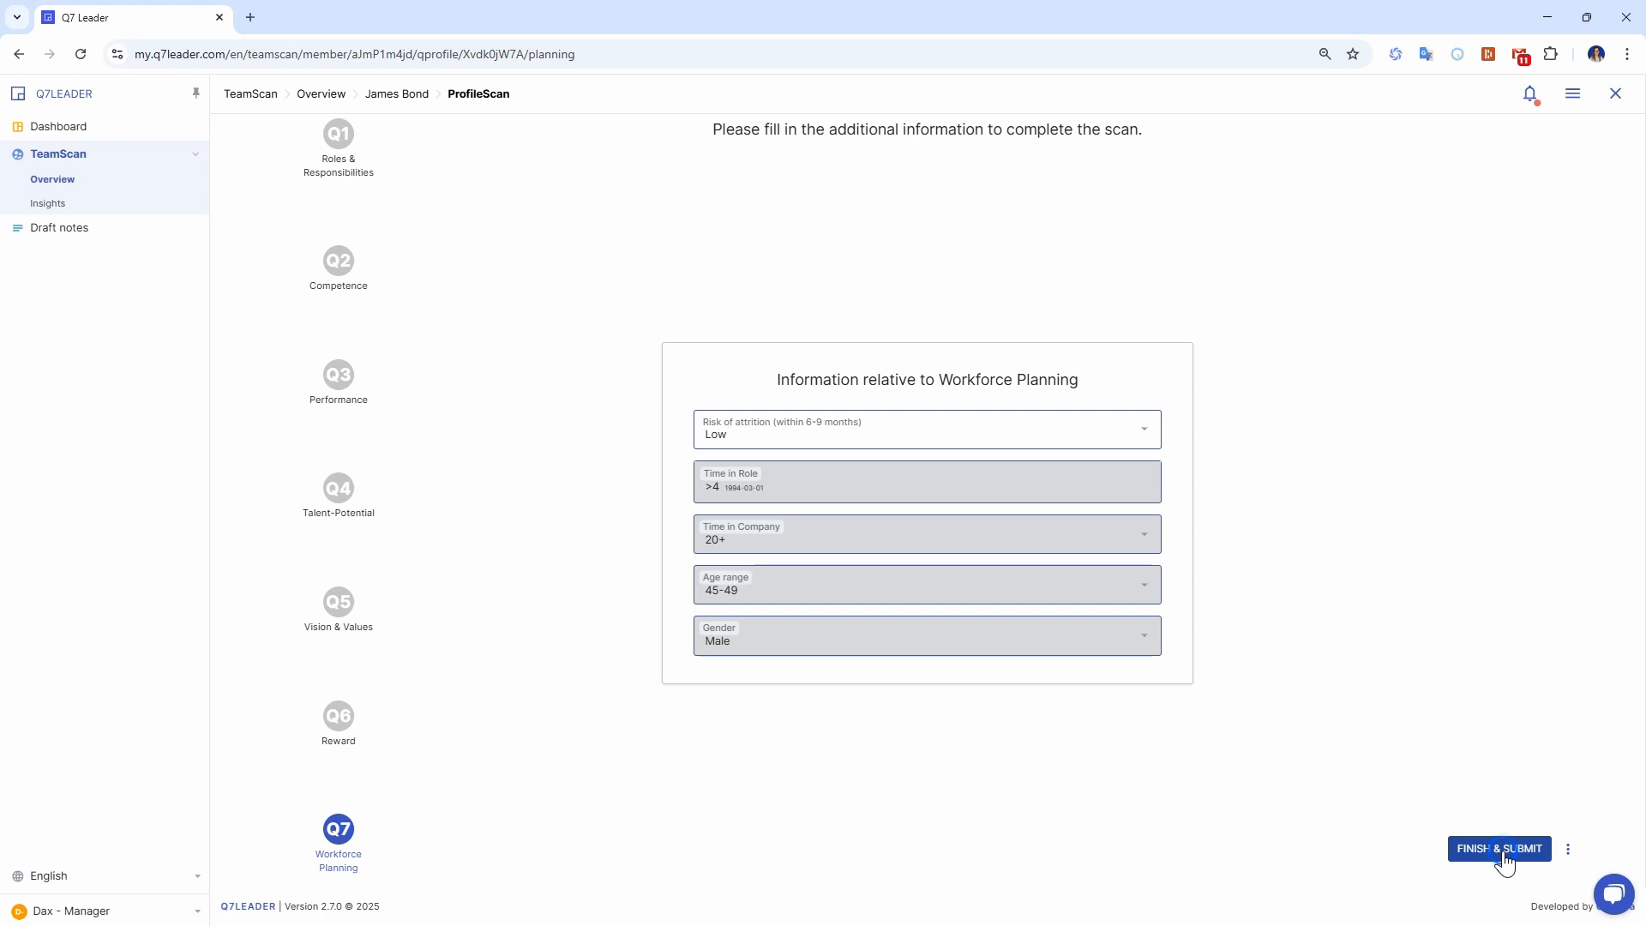
left_click(1502, 851)
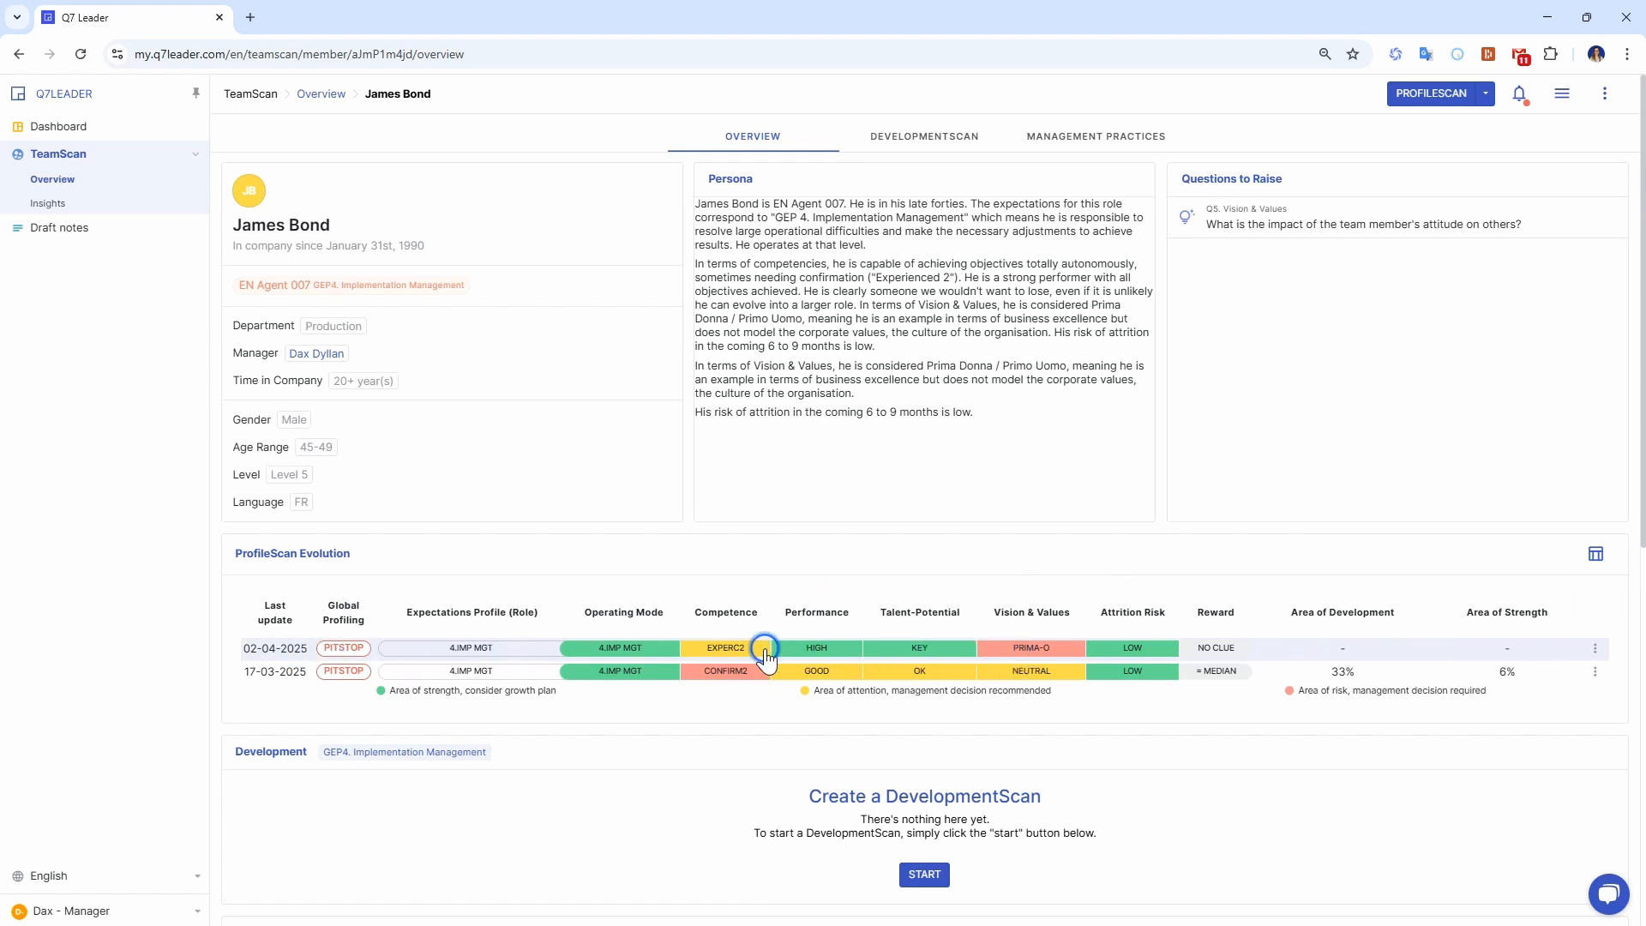
Read the team member's Persona text, highlighting the sentence about performance and achieved objectives.
mouse_move(766, 659)
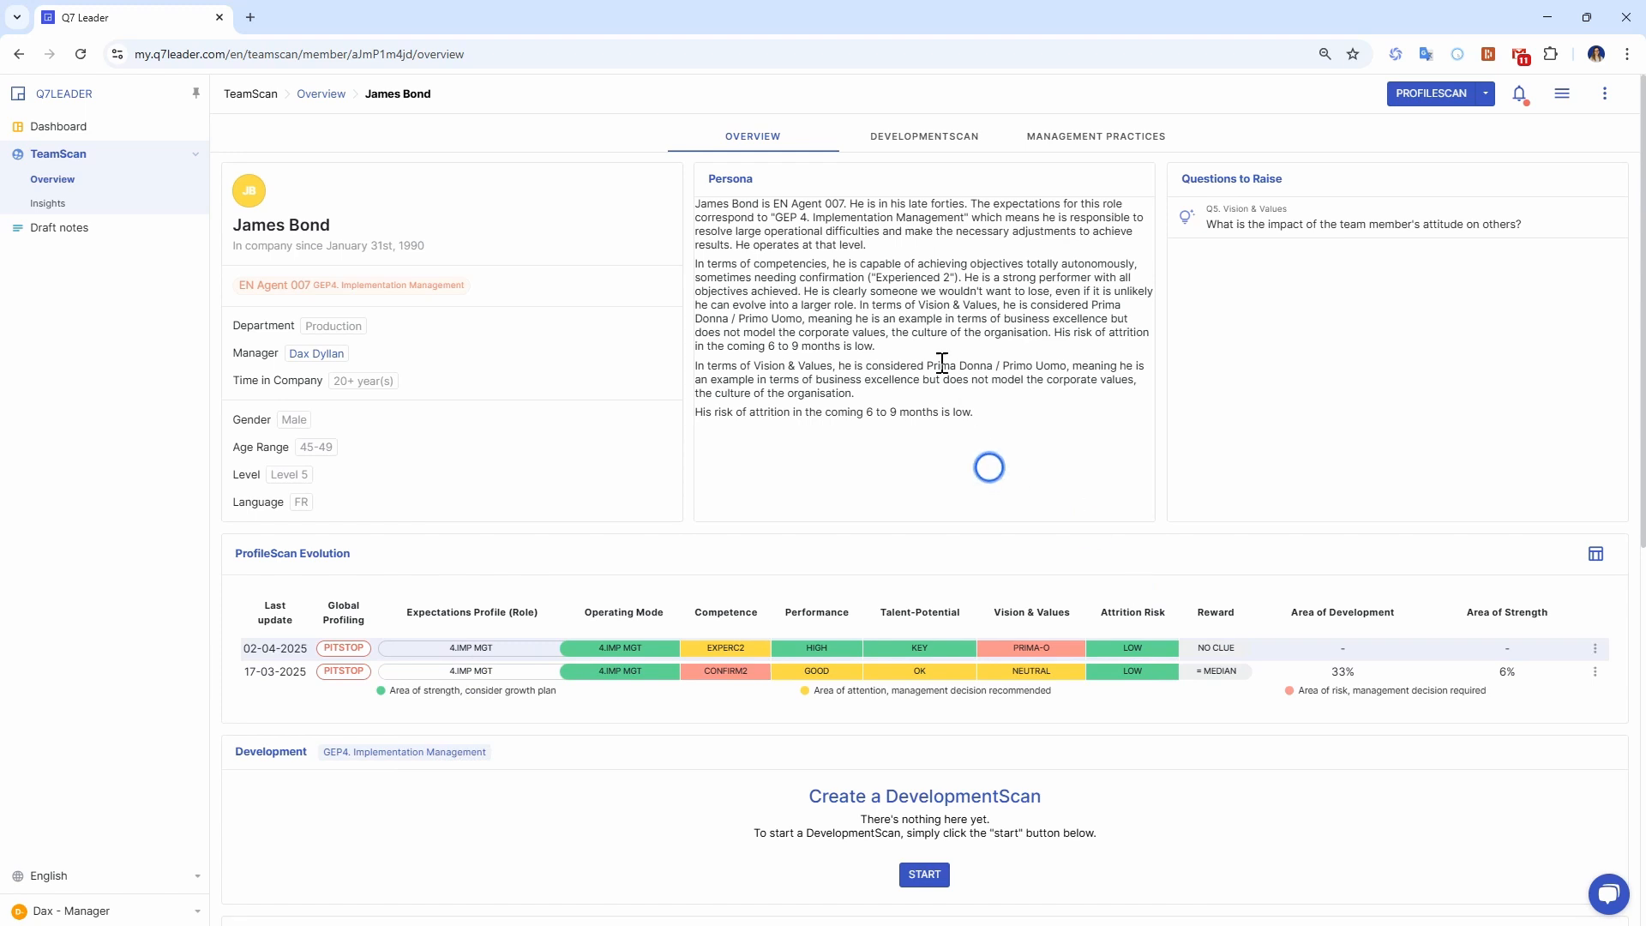
left_click_drag(695, 206, 1062, 408)
left_click(1058, 415)
left_click_drag(961, 277, 798, 291)
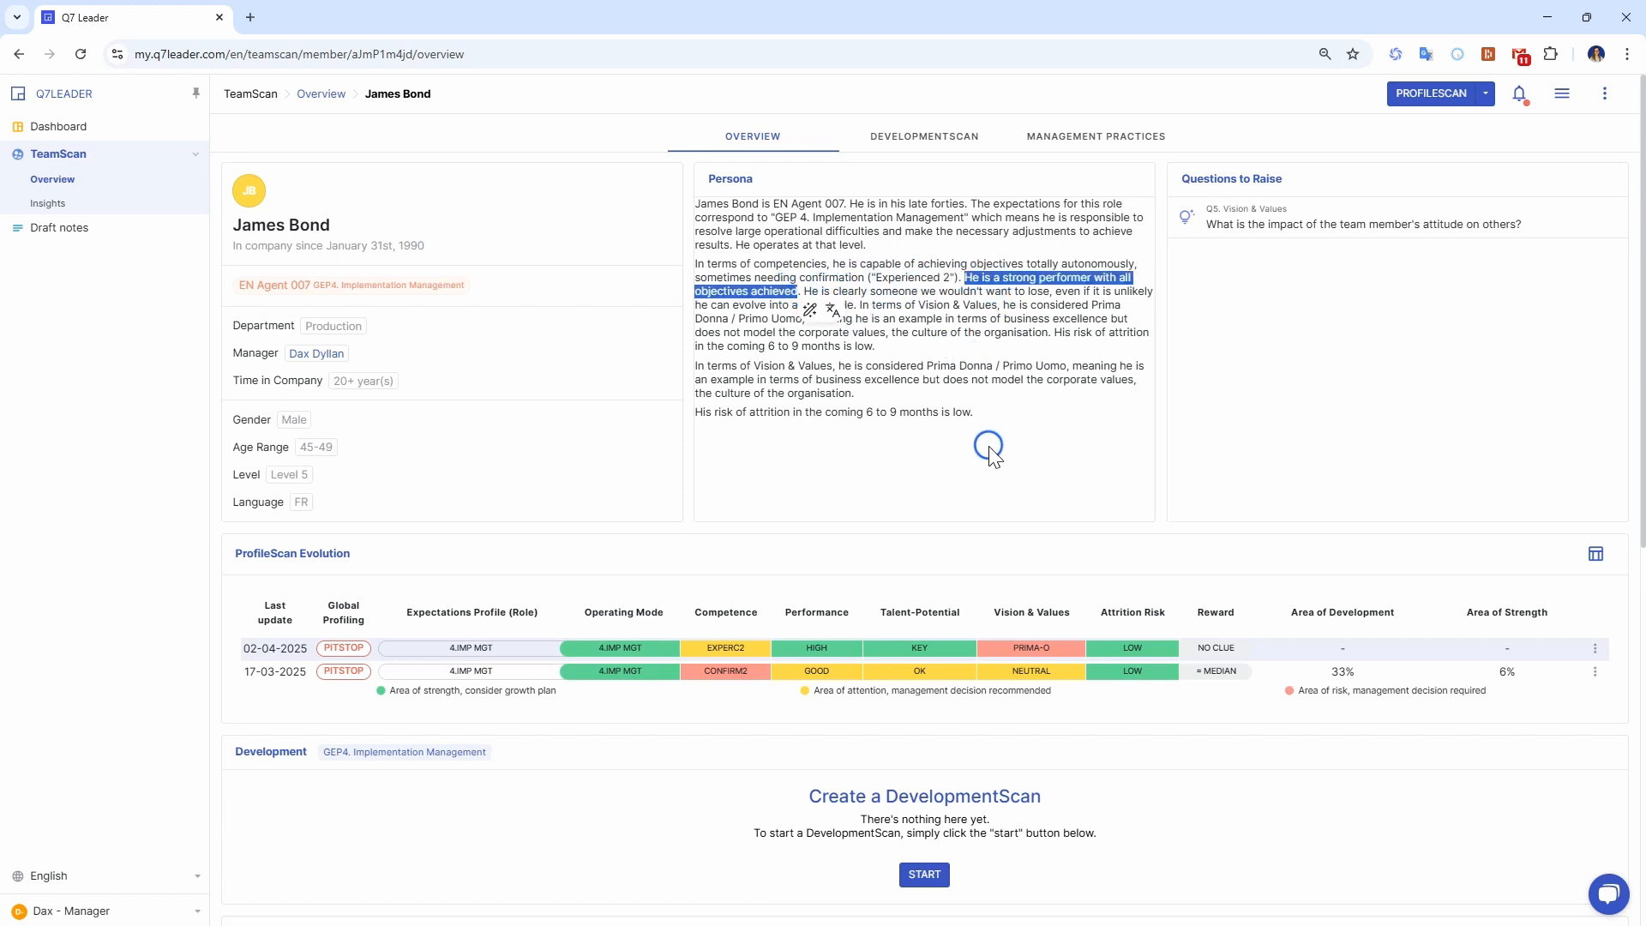
Reopen the 02-04-2025 ProfileScan, change the performance level to Good Standards and return to the team member's overview.
left_click(922, 650)
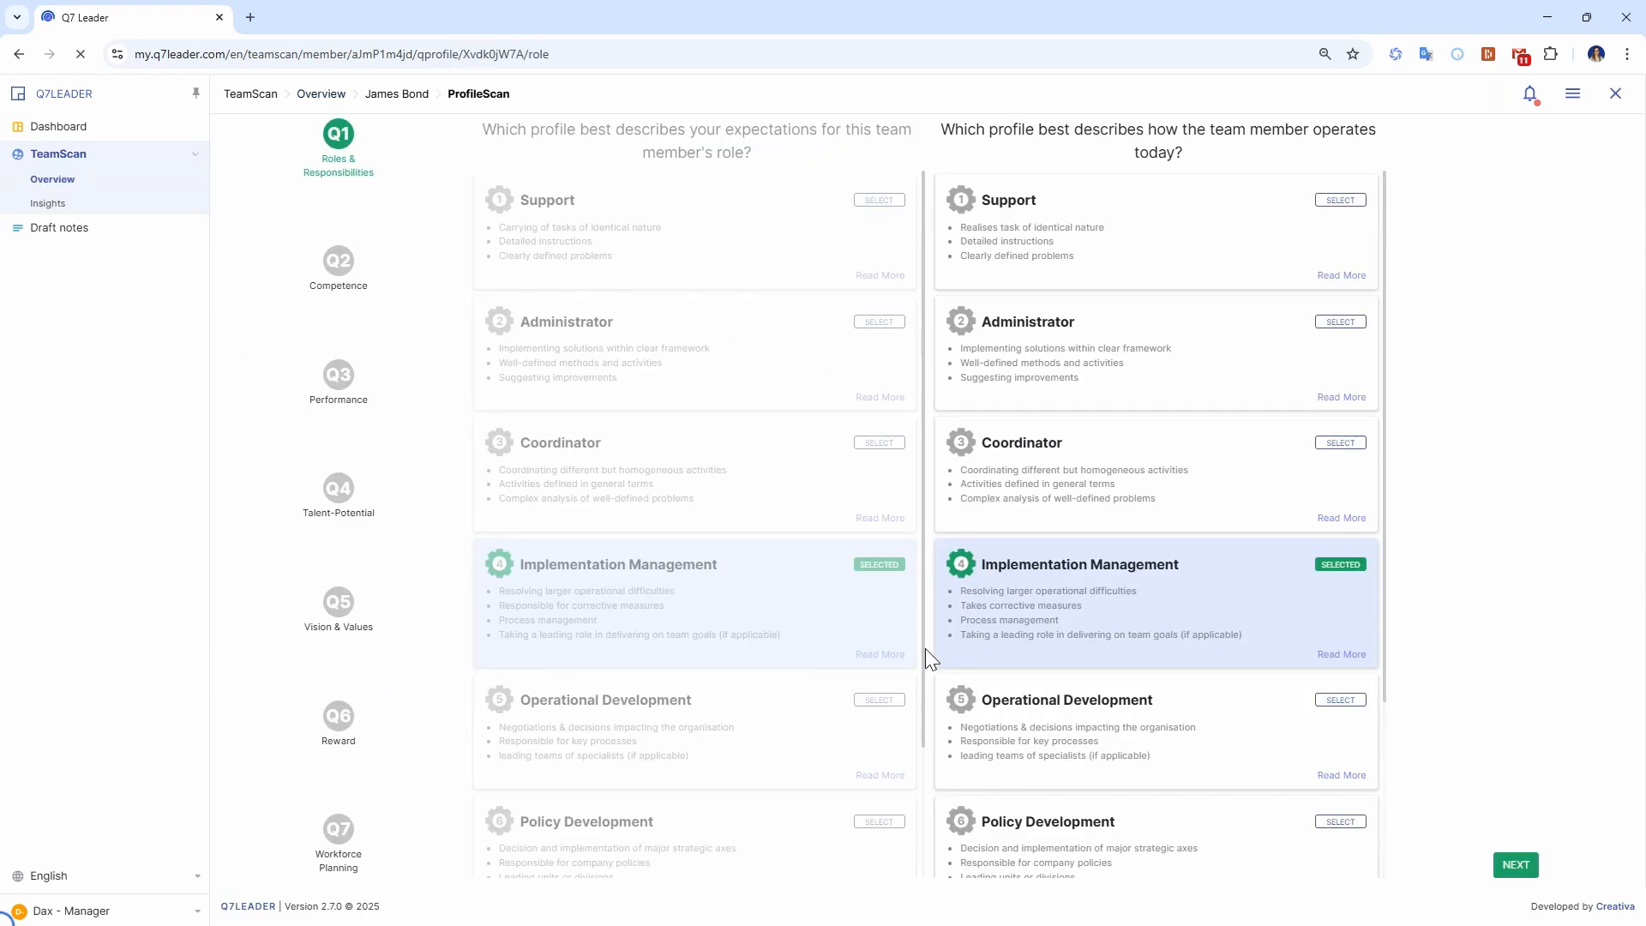
left_click(338, 375)
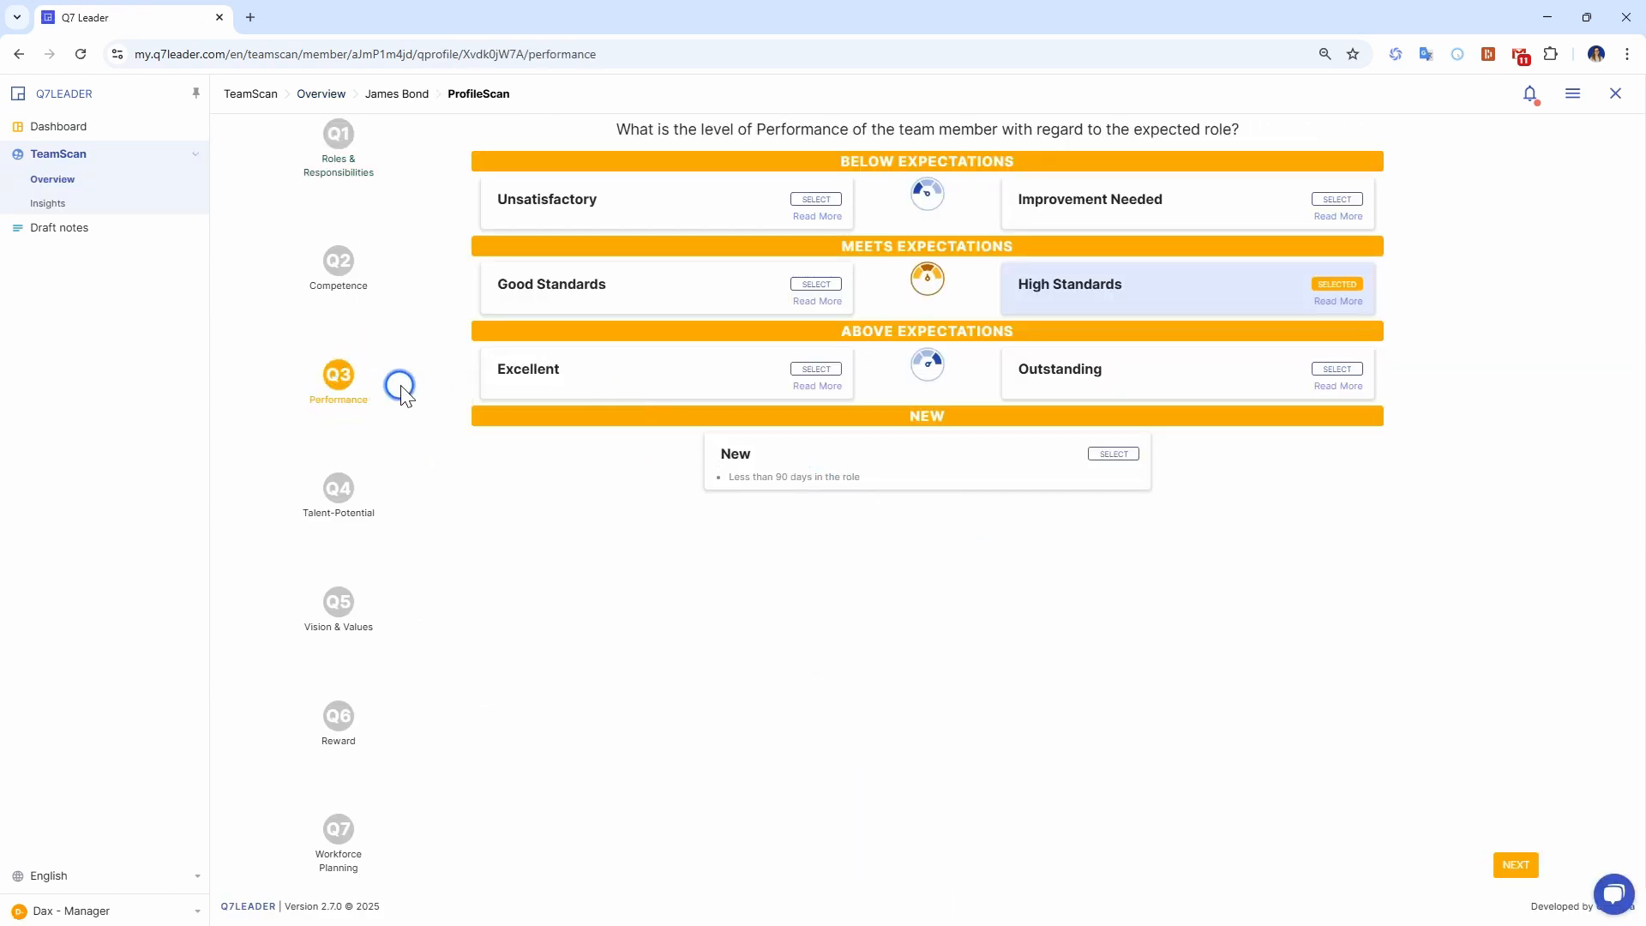
left_click(814, 285)
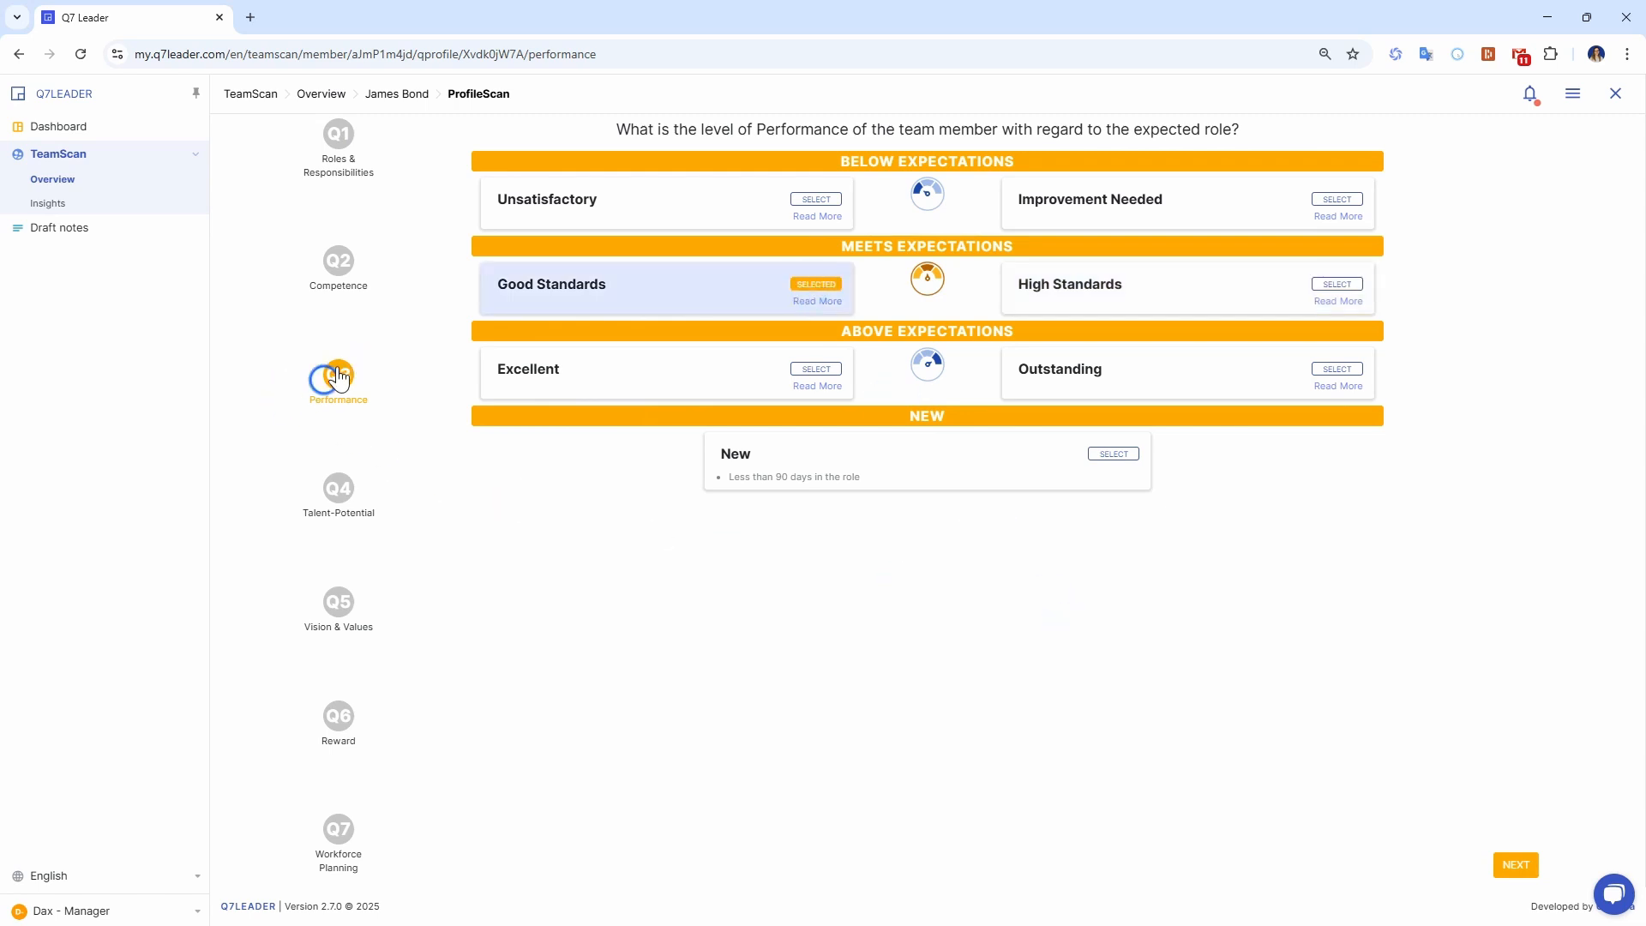
left_click(1615, 93)
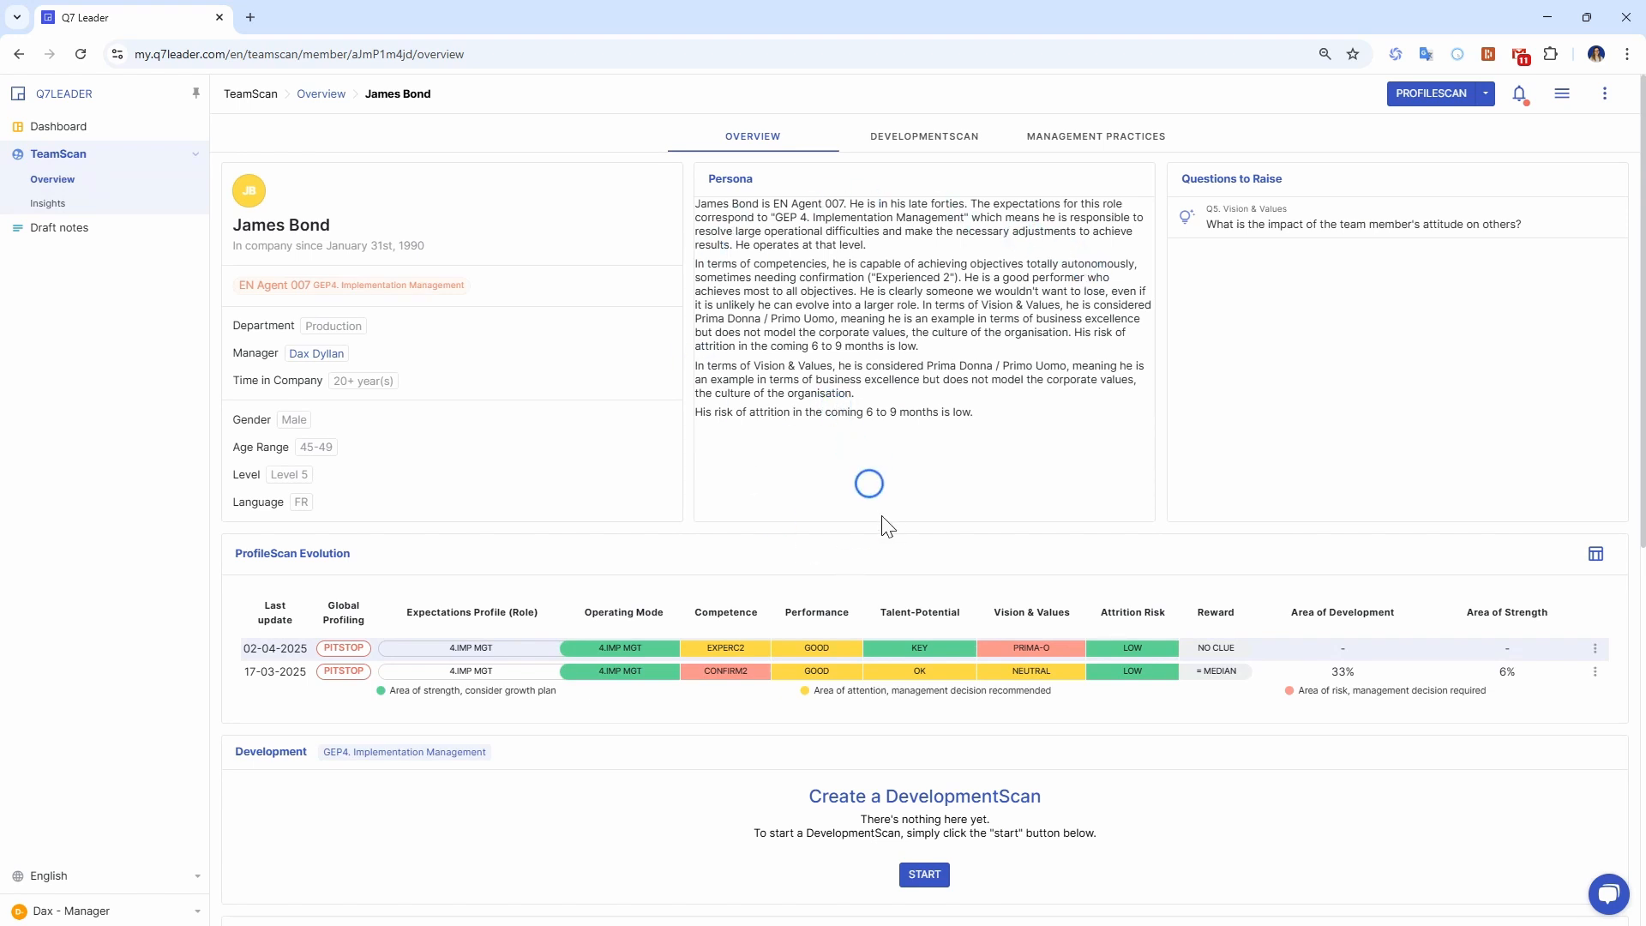
Open the saved To Do draft note in edit mode to view its fields, and close the draft notes.
mouse_move(954, 658)
left_click(1562, 94)
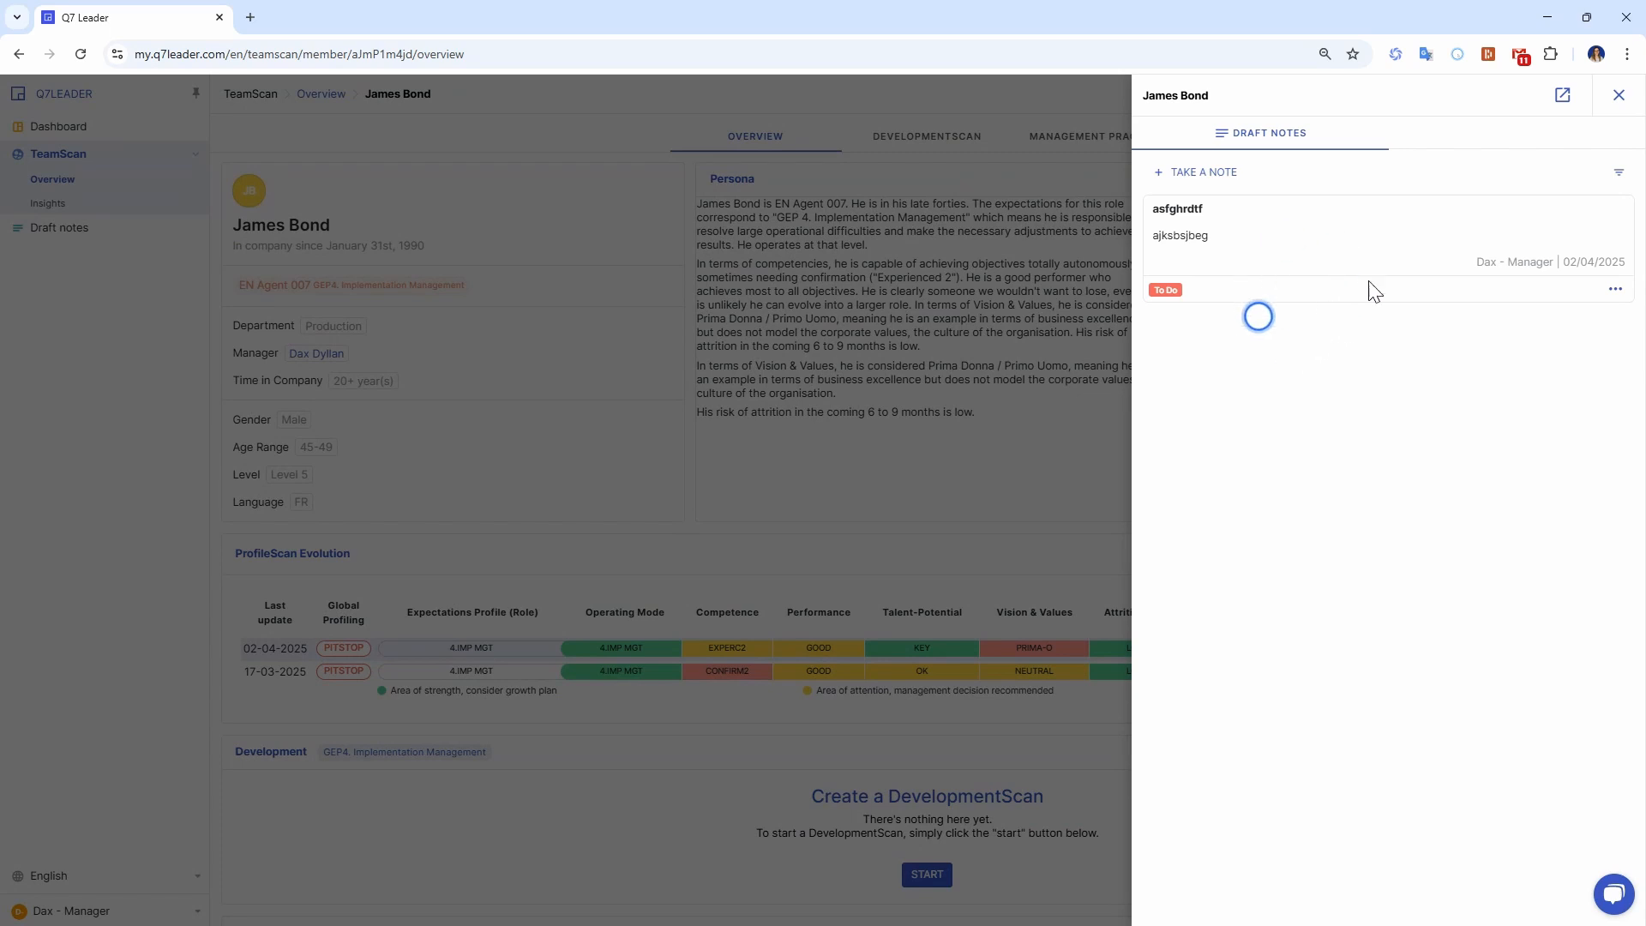
left_click(1617, 292)
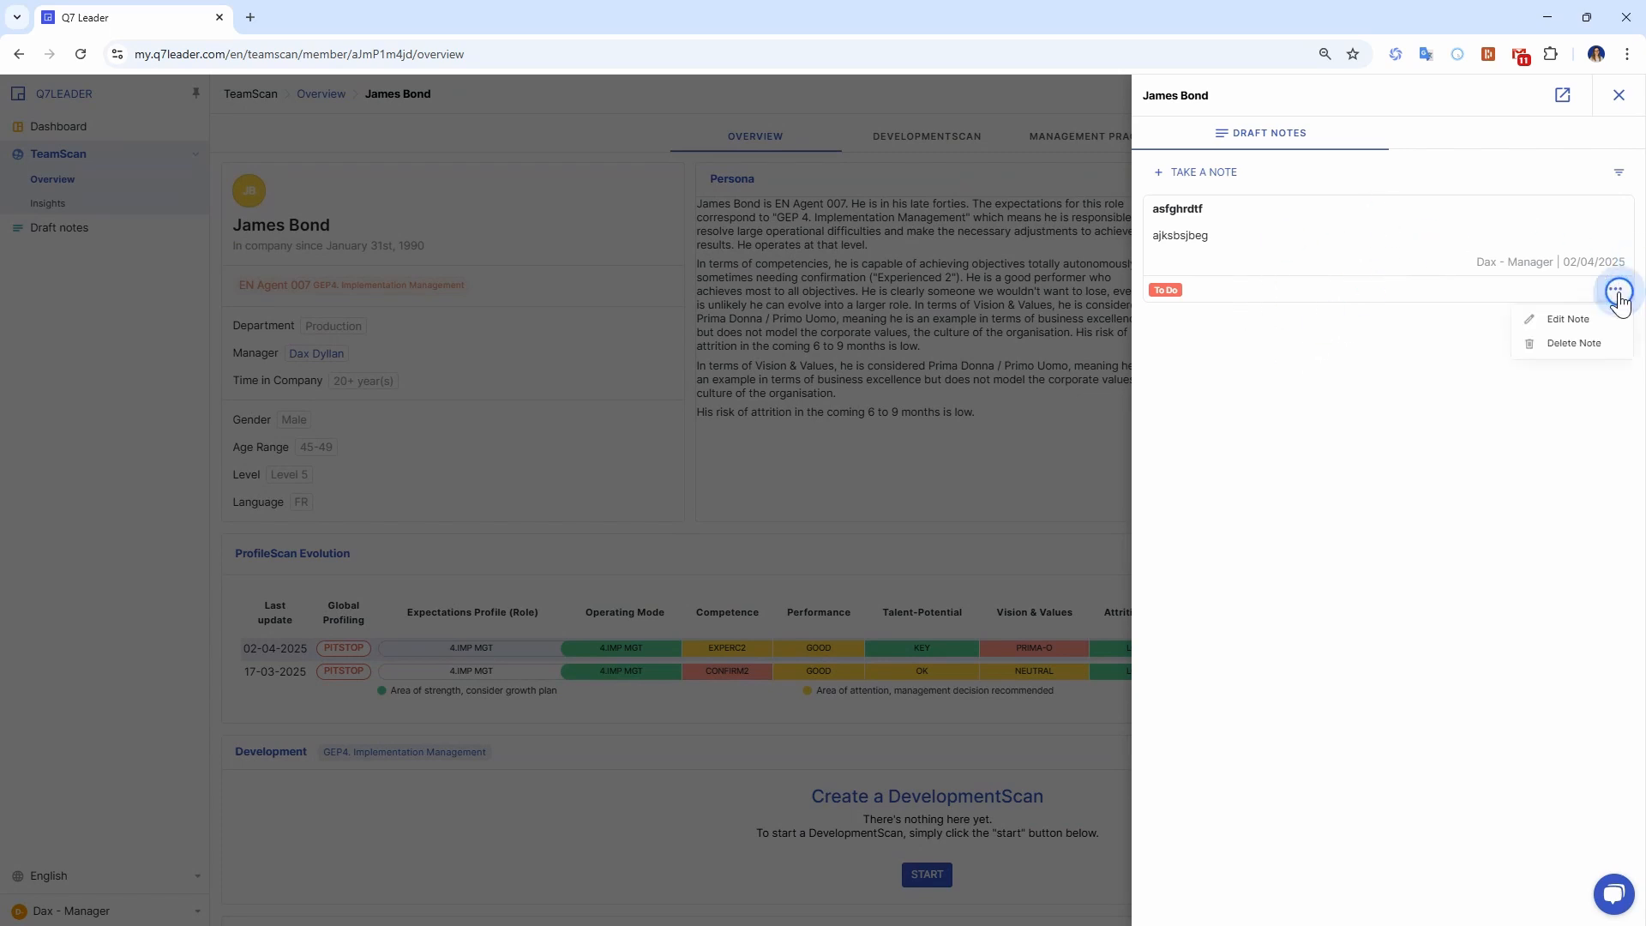
left_click(1569, 319)
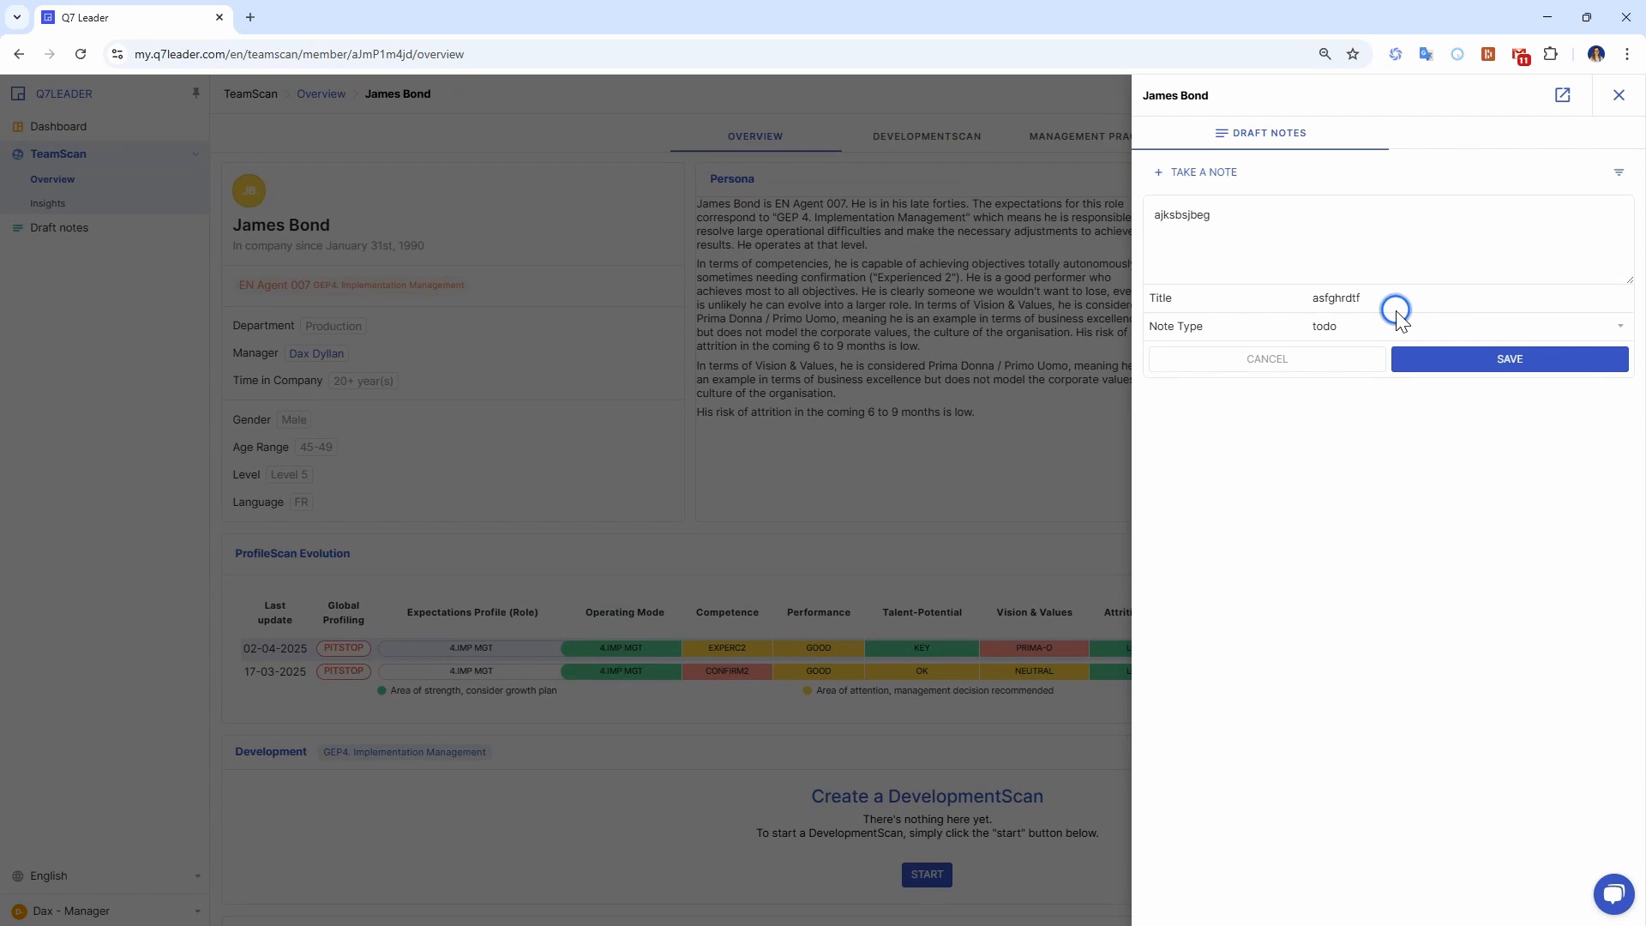
left_click(1619, 95)
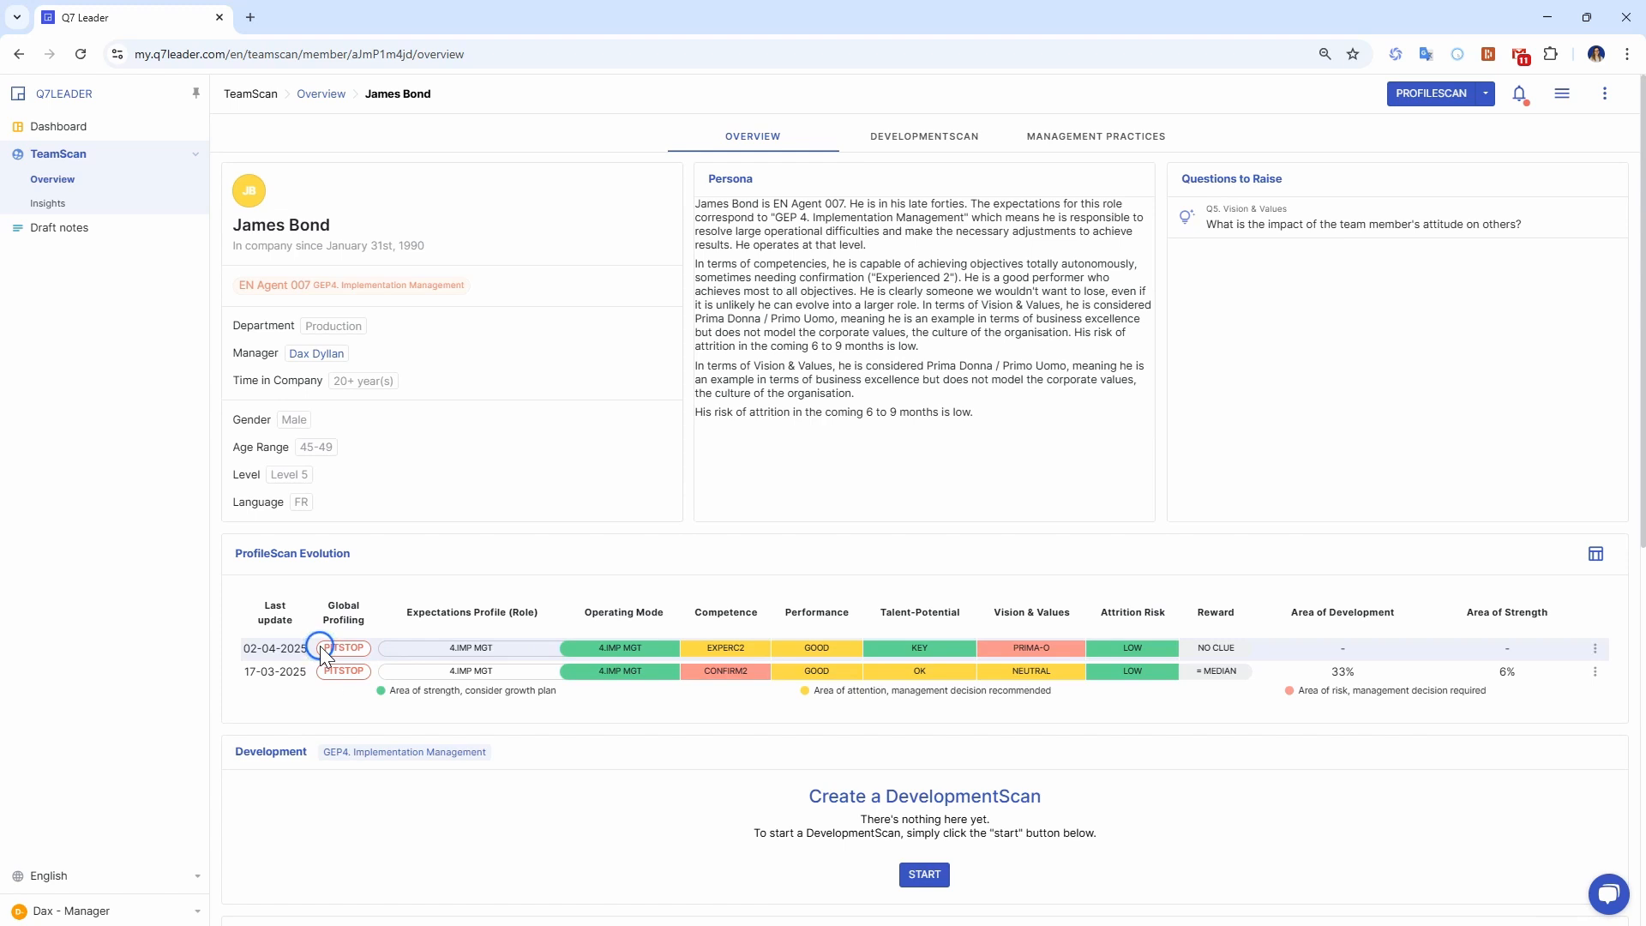
Read the colour legend under ProfileScan Evolution, highlighting the area of strength, area of attention and area of risk entries in turn.
left_click_drag(373, 691, 573, 697)
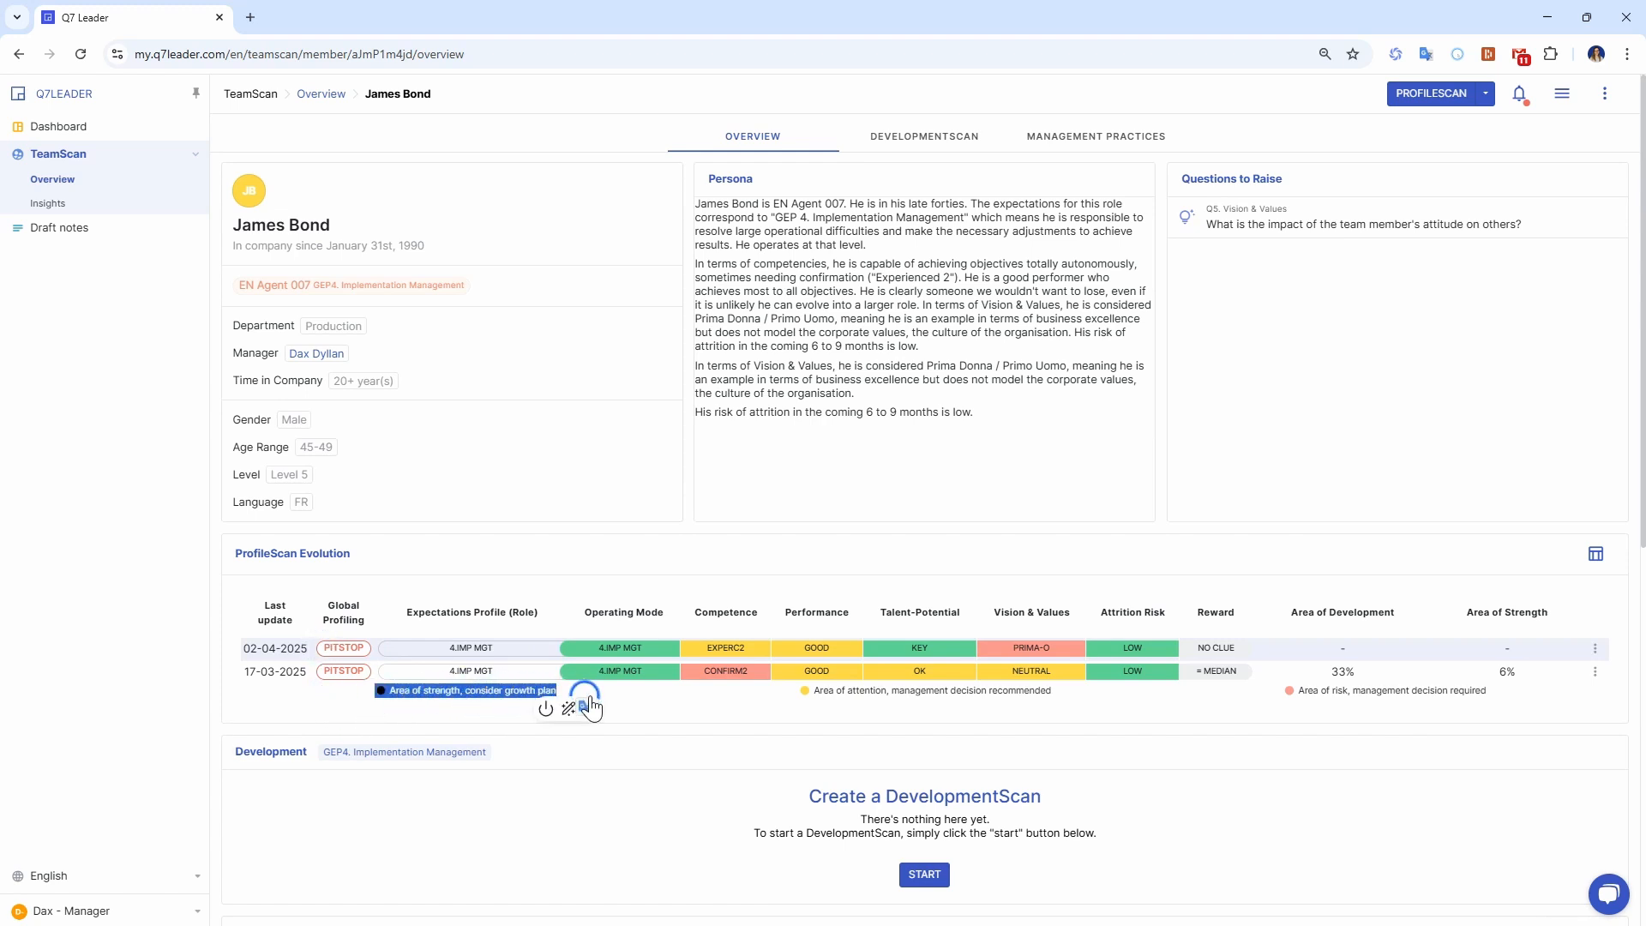
left_click(593, 706)
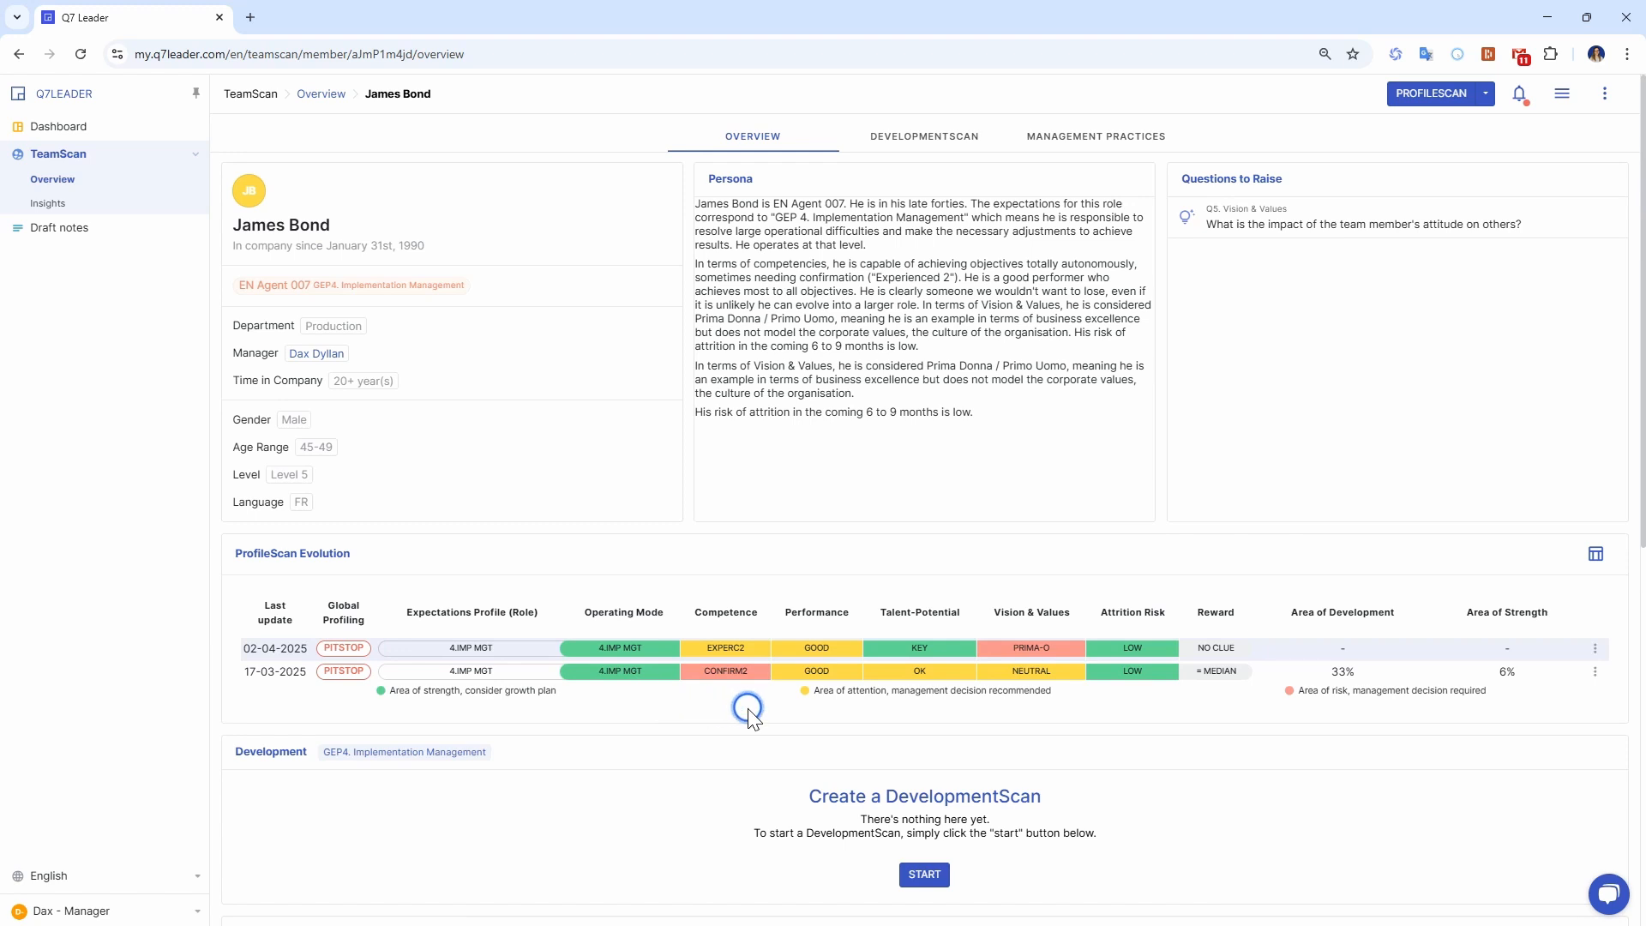
left_click_drag(789, 702, 1143, 703)
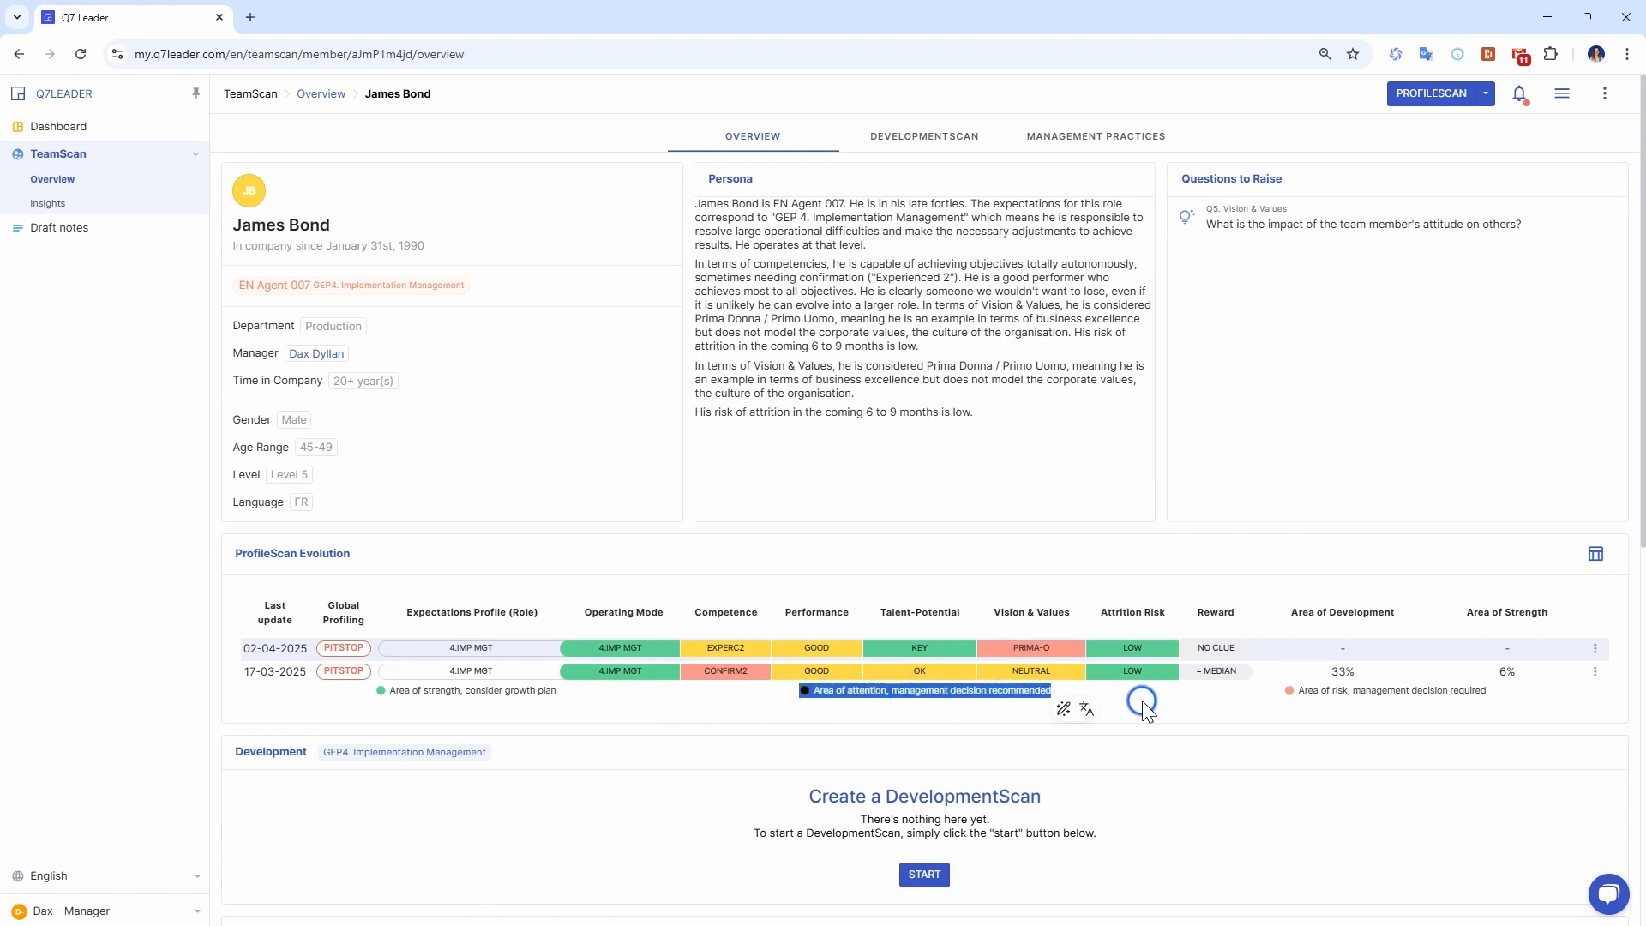
left_click(960, 716)
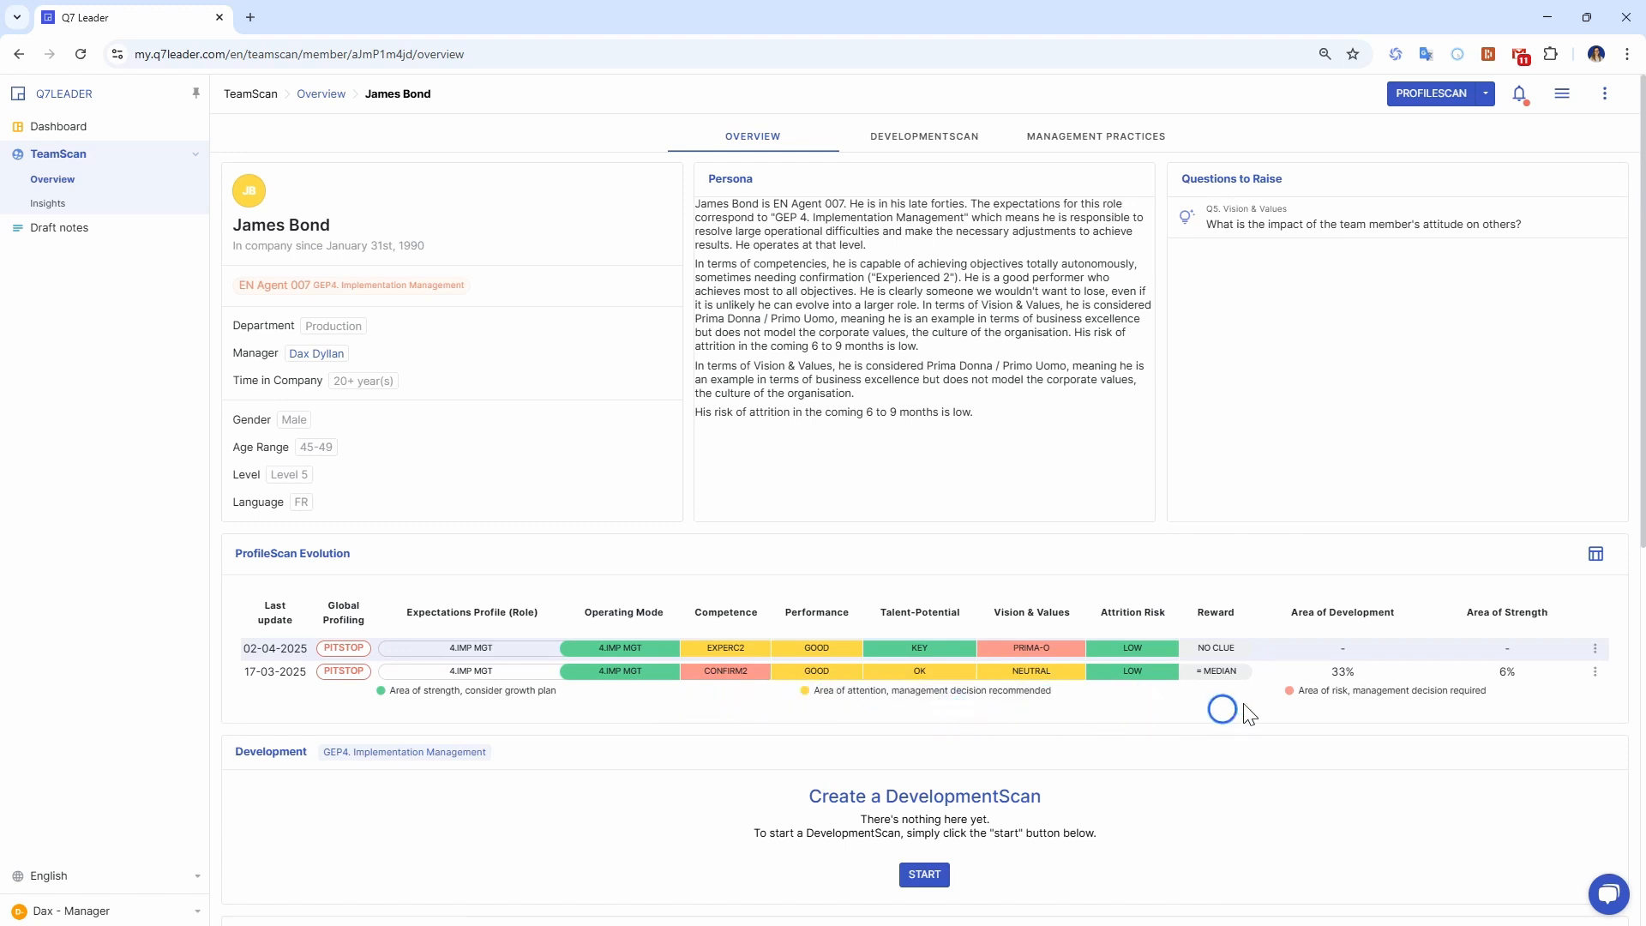
left_click_drag(1275, 699, 1547, 688)
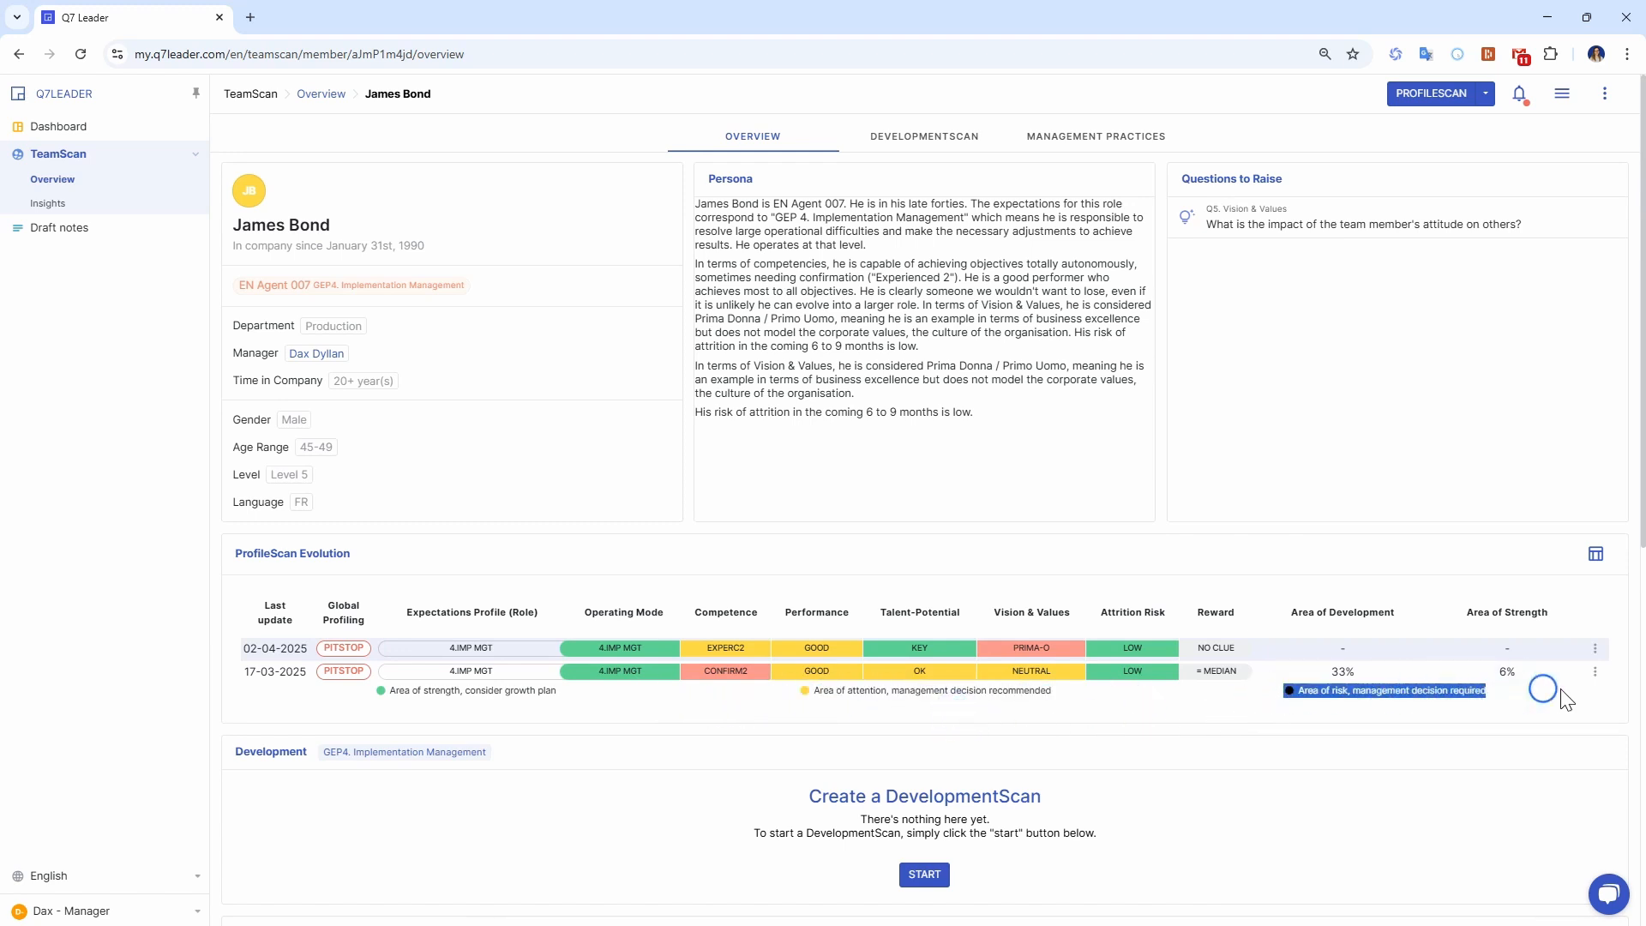
left_click(1393, 723)
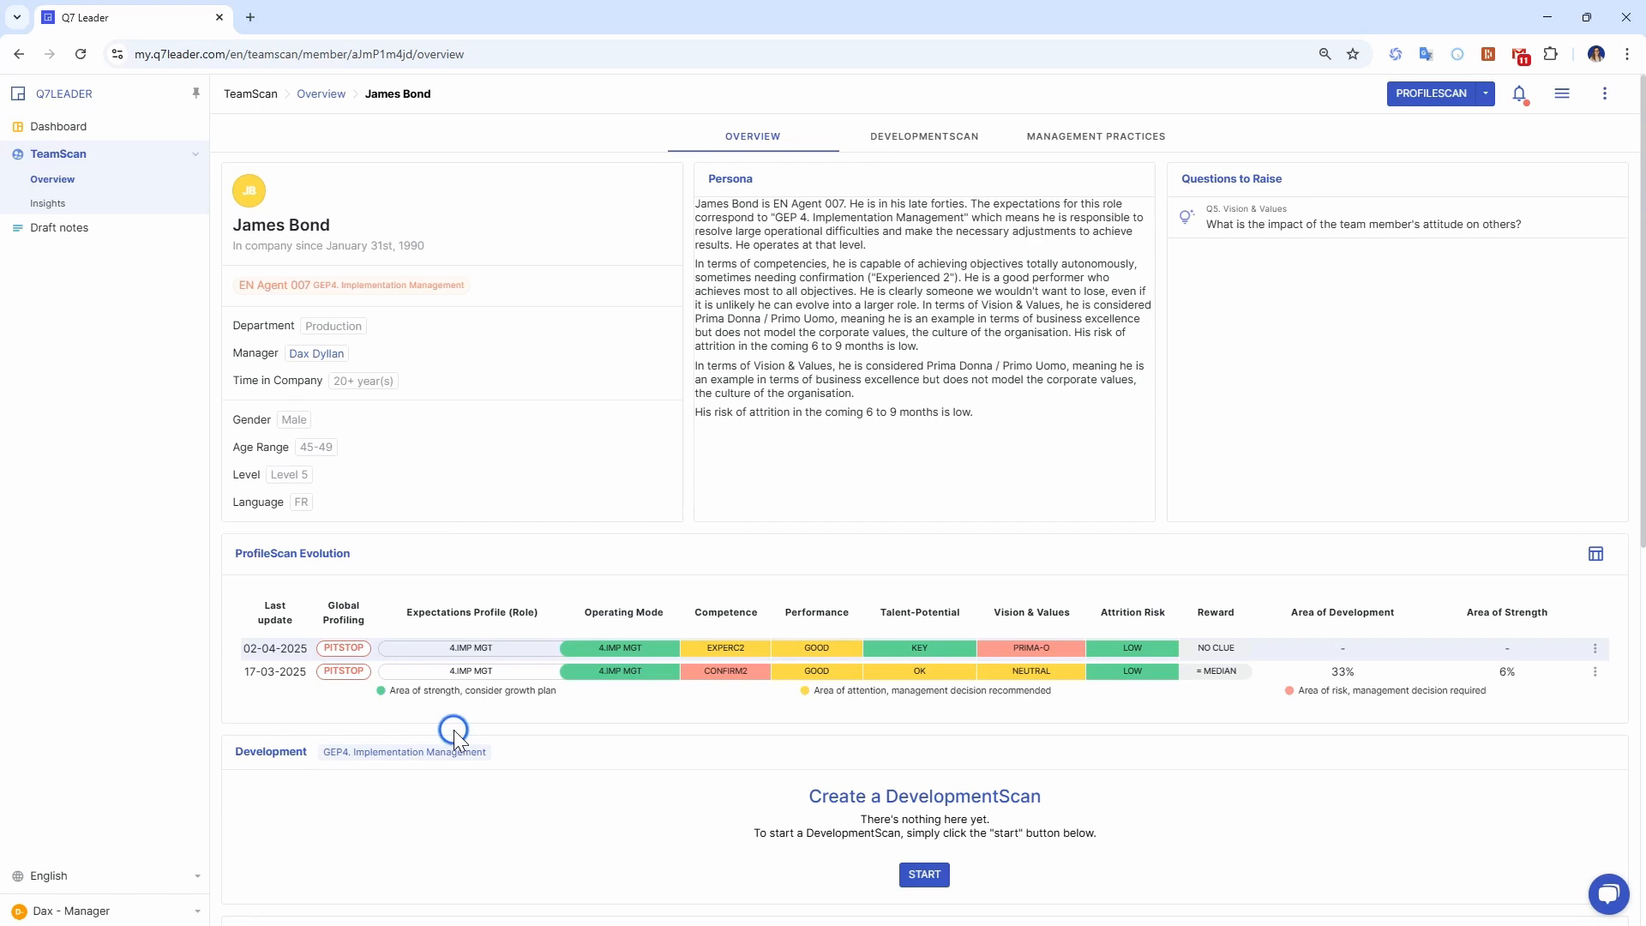
Start a DevelopmentScan for the team member and highlight its GEP4. Implementation Management role profile.
scroll(1180, 746, "down", 2)
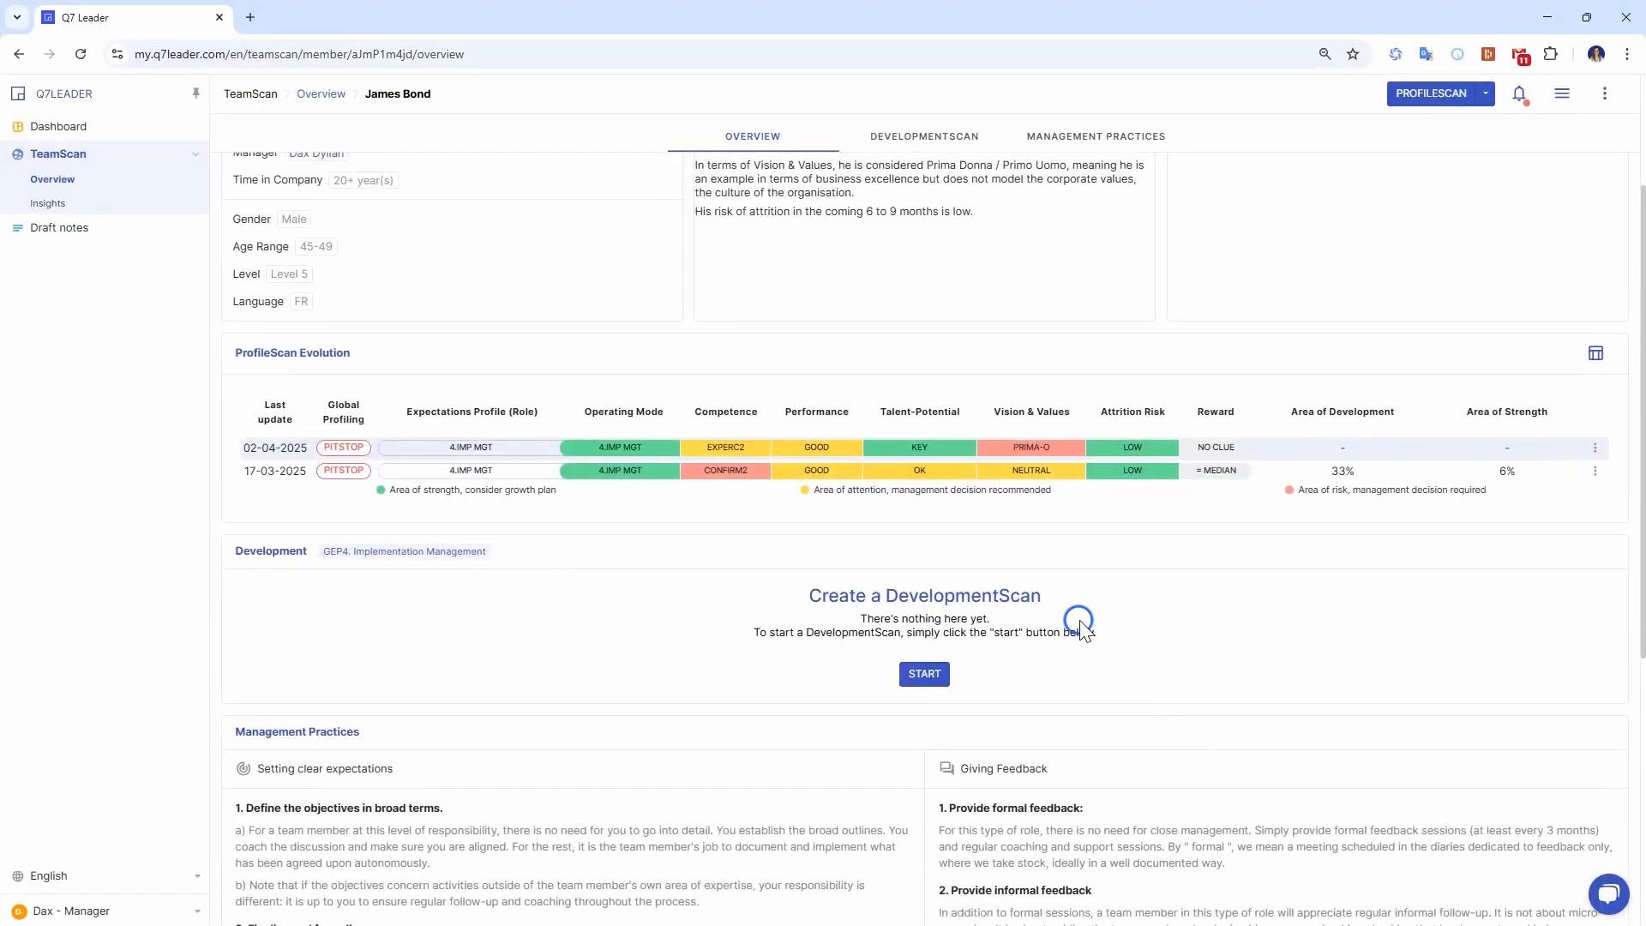
left_click(925, 673)
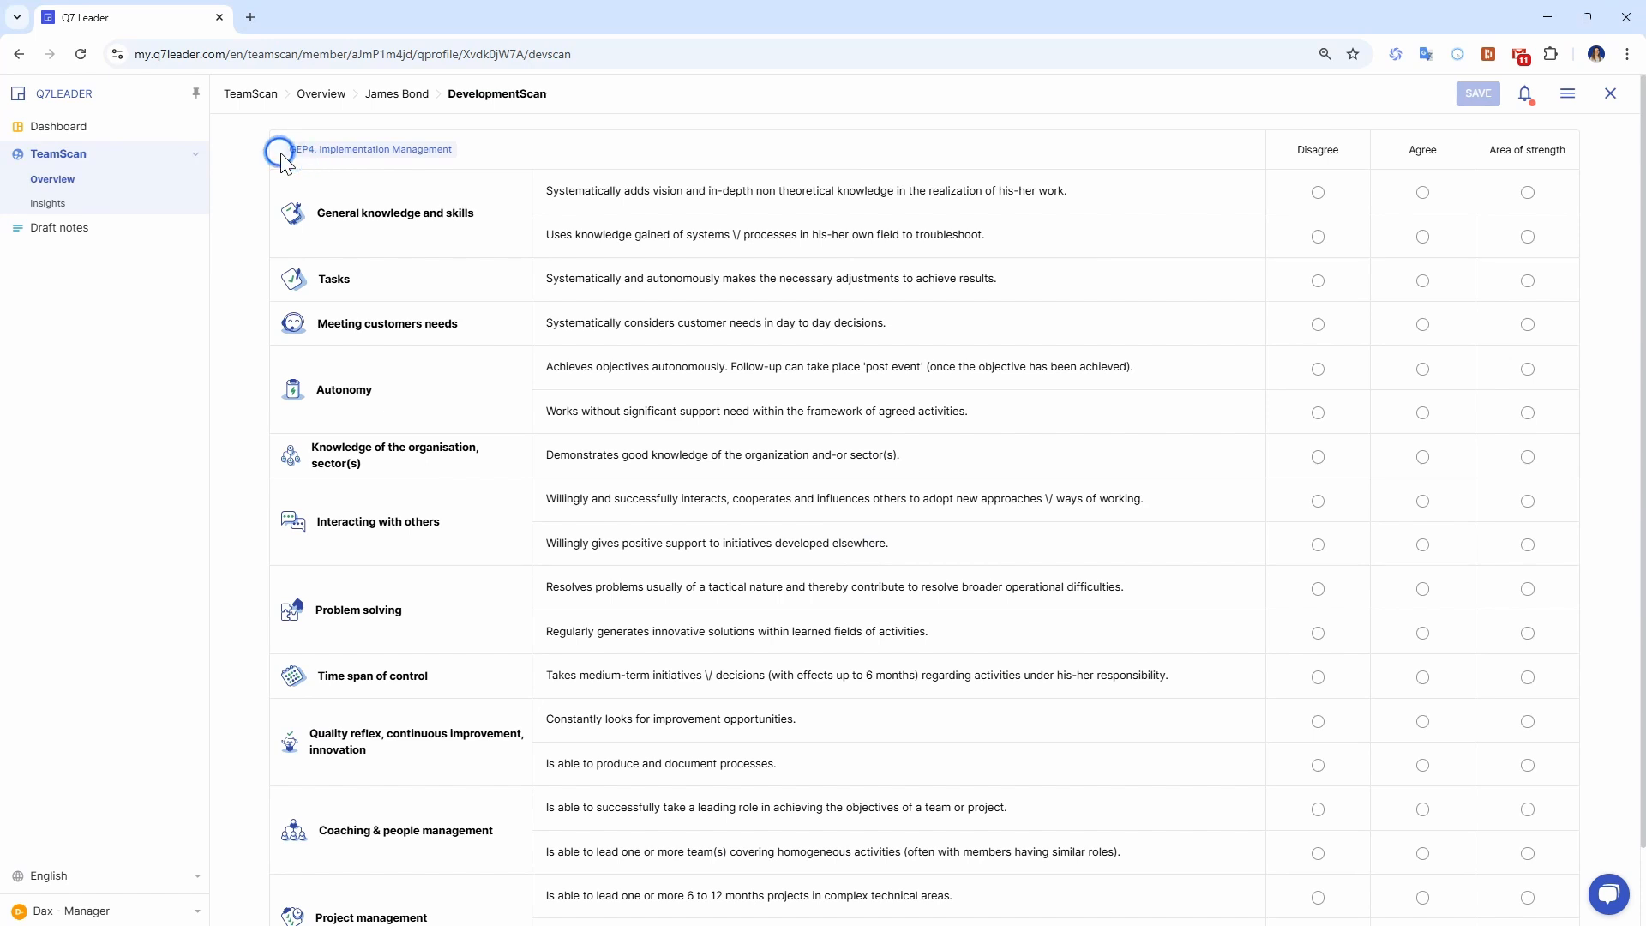
left_click_drag(280, 154, 487, 154)
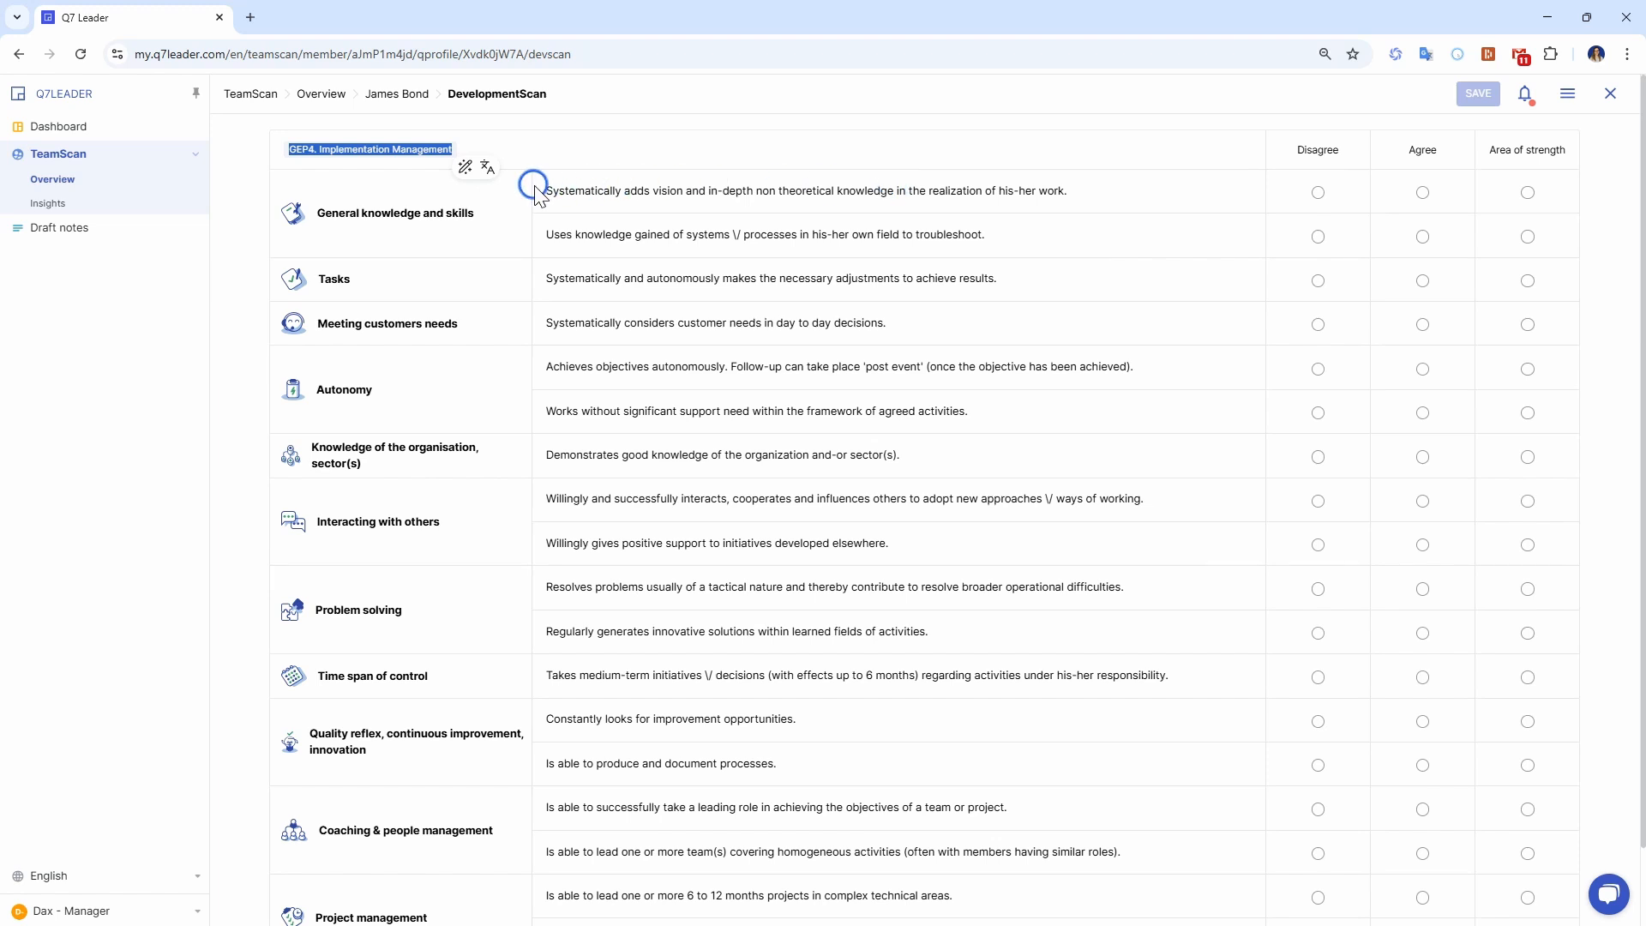
left_click(1151, 194)
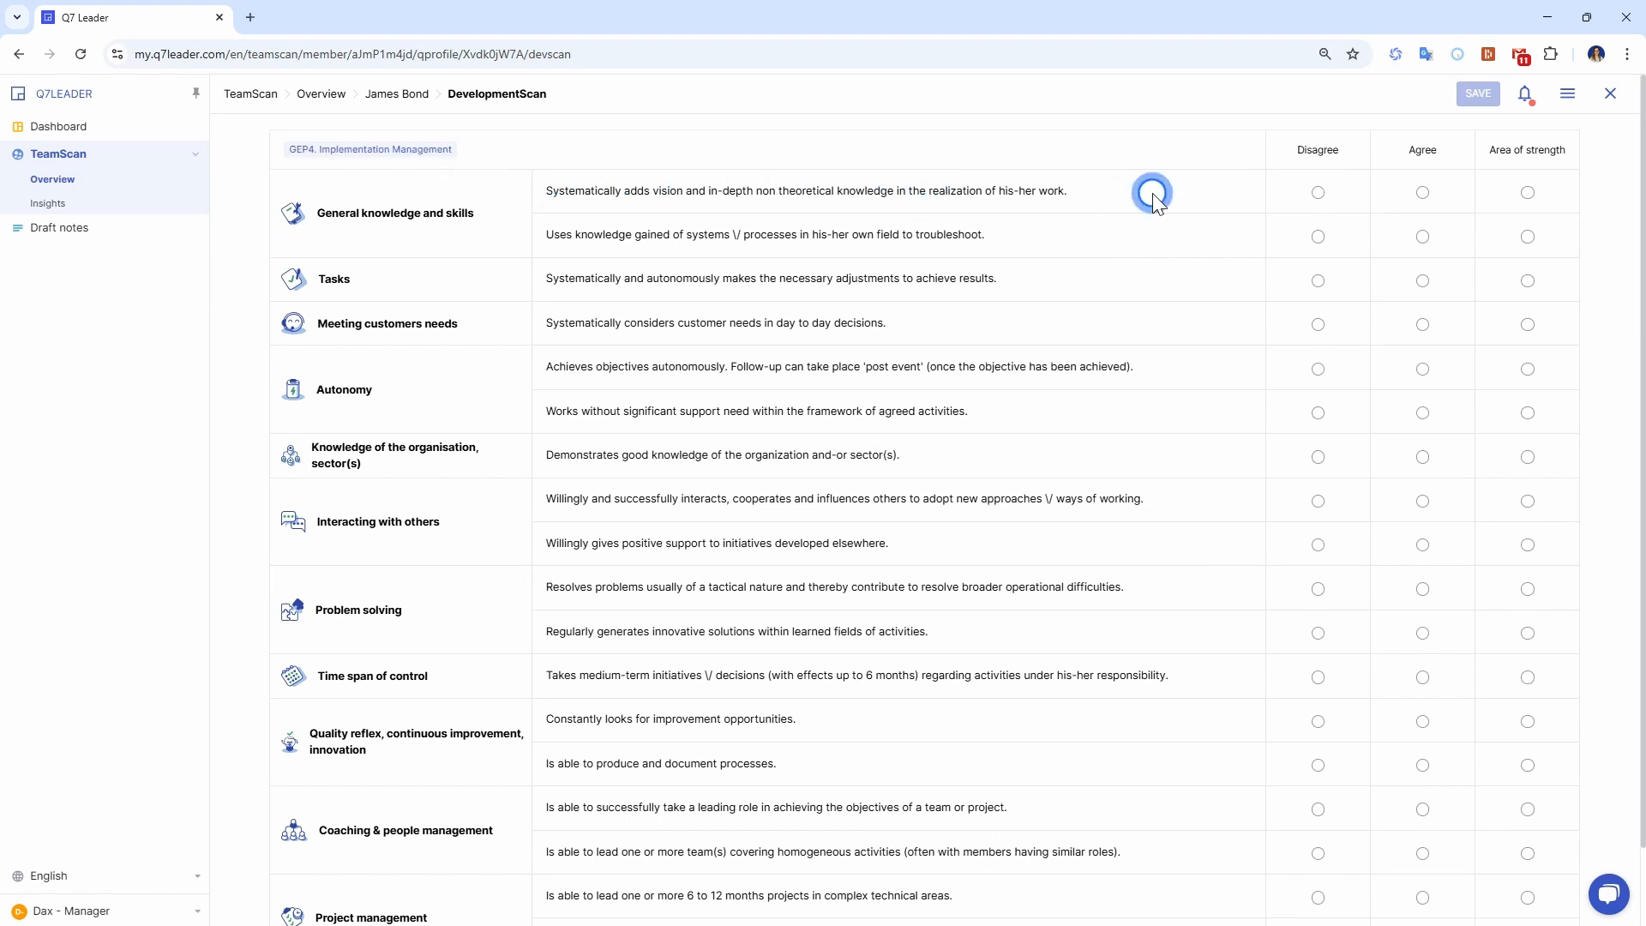
Rate the first General knowledge and skills statement Disagree, and the second one, Tasks and Meeting customers needs Agree.
left_click(1318, 192)
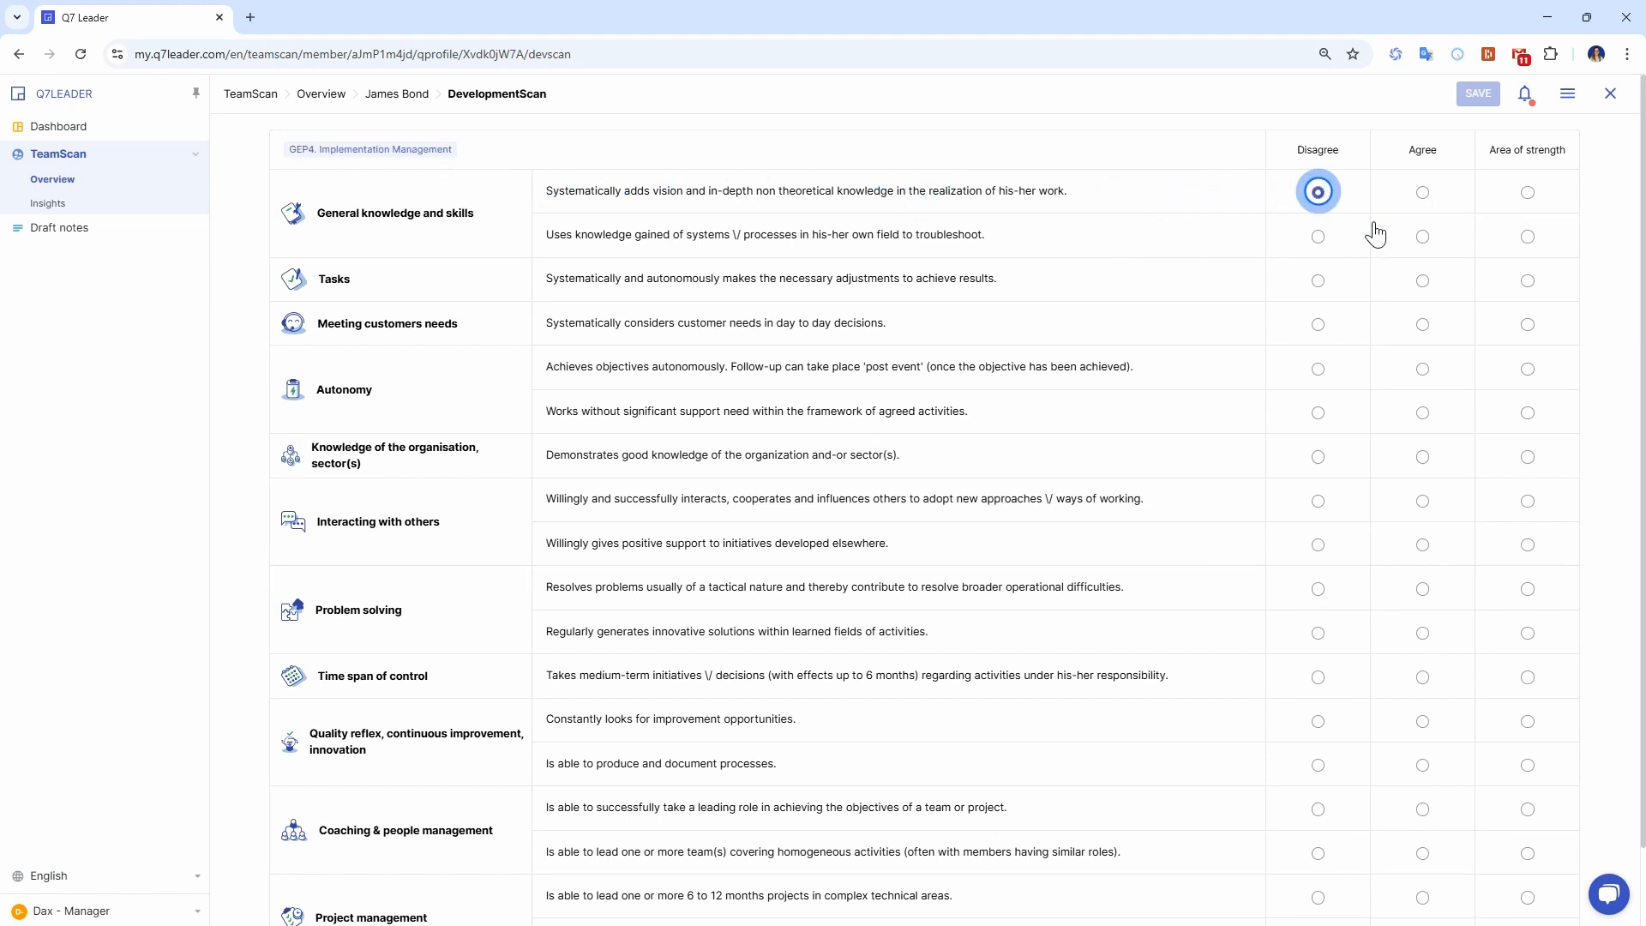
left_click(1423, 237)
left_click(1423, 280)
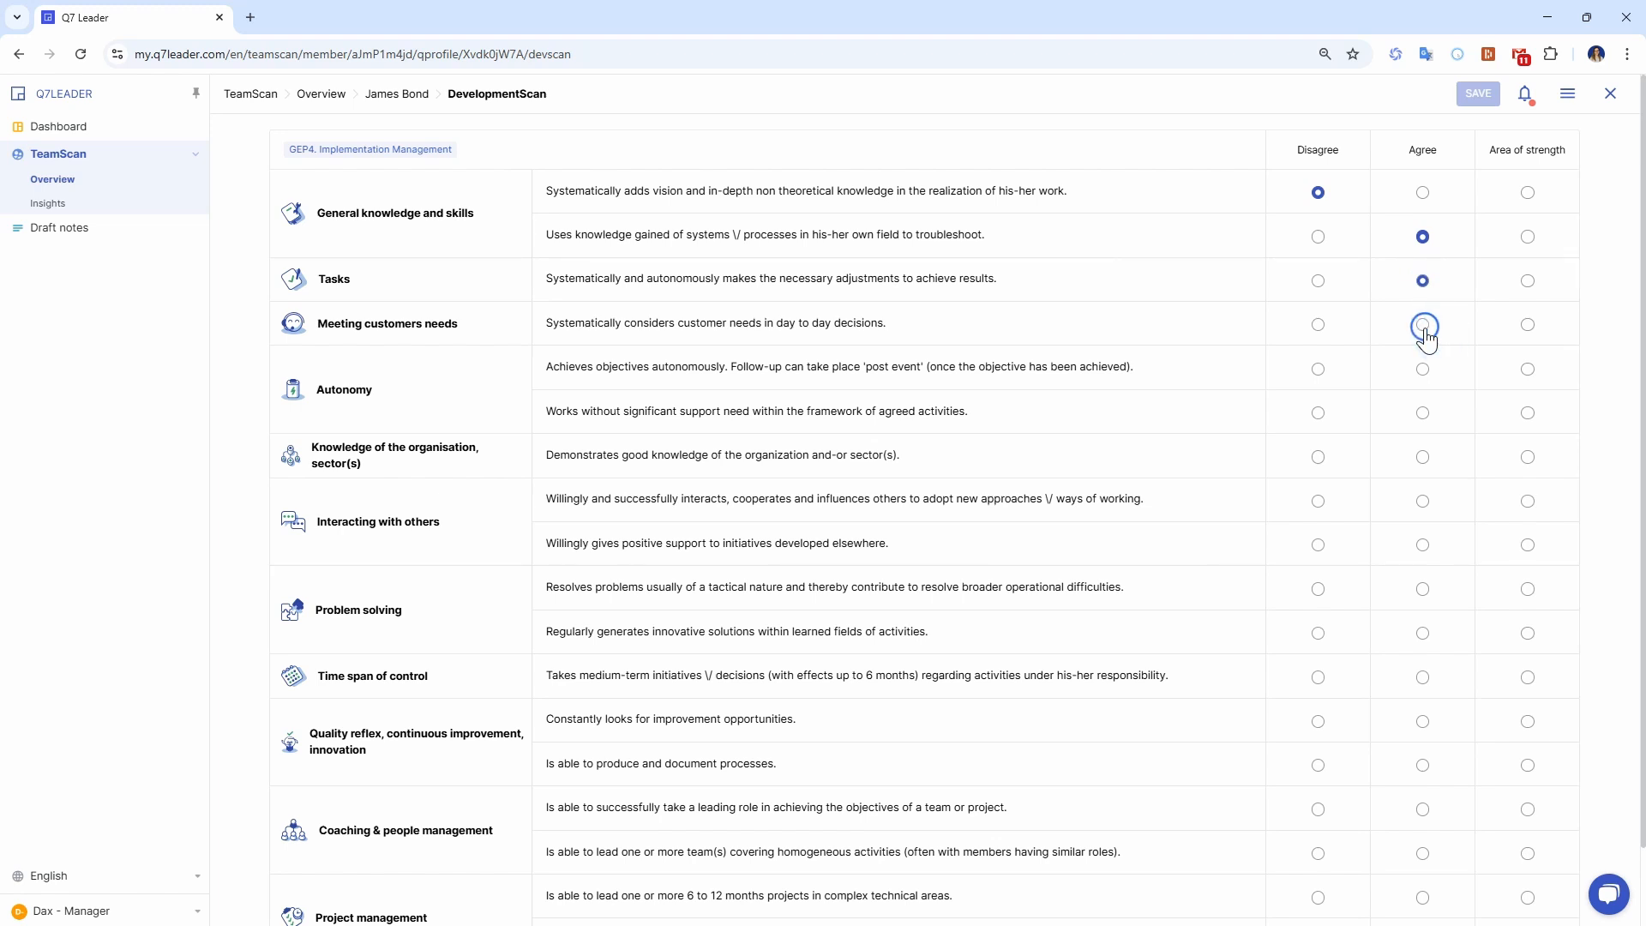
left_click(1423, 324)
Rate Autonomy and organisation knowledge Area of strength, Interacting with others Agree, the first Problem solving statement Disagree, complete the remaining ratings and save the DevelopmentScan.
left_click(1527, 368)
left_click(1422, 500)
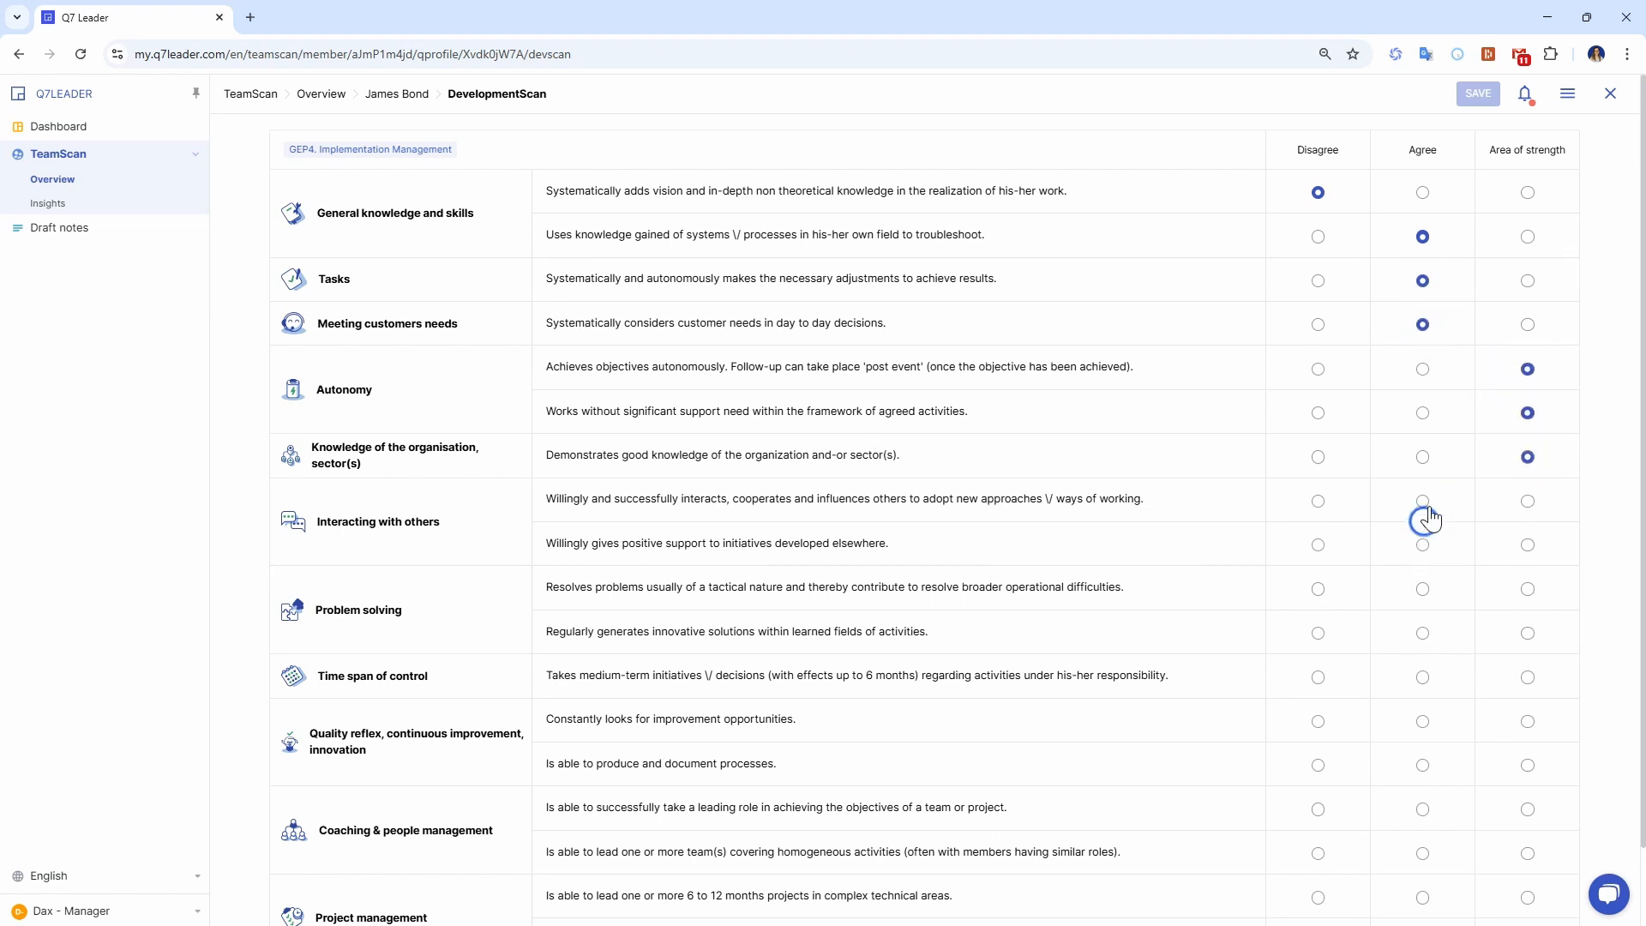
left_click(1422, 544)
left_click(1318, 588)
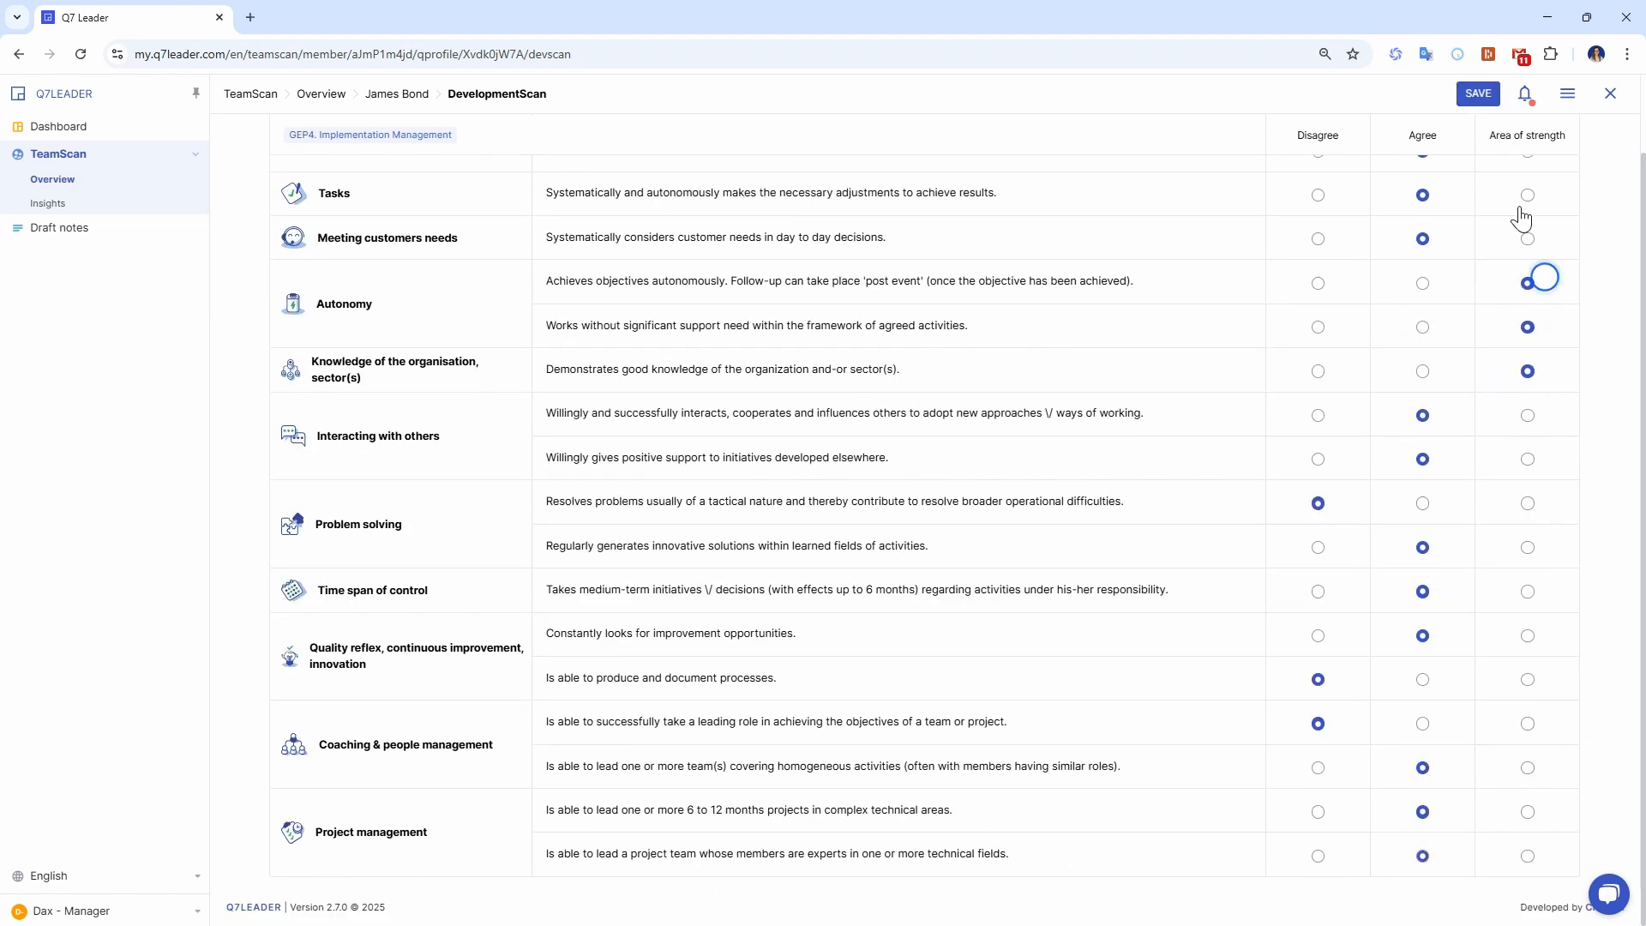
left_click(1478, 94)
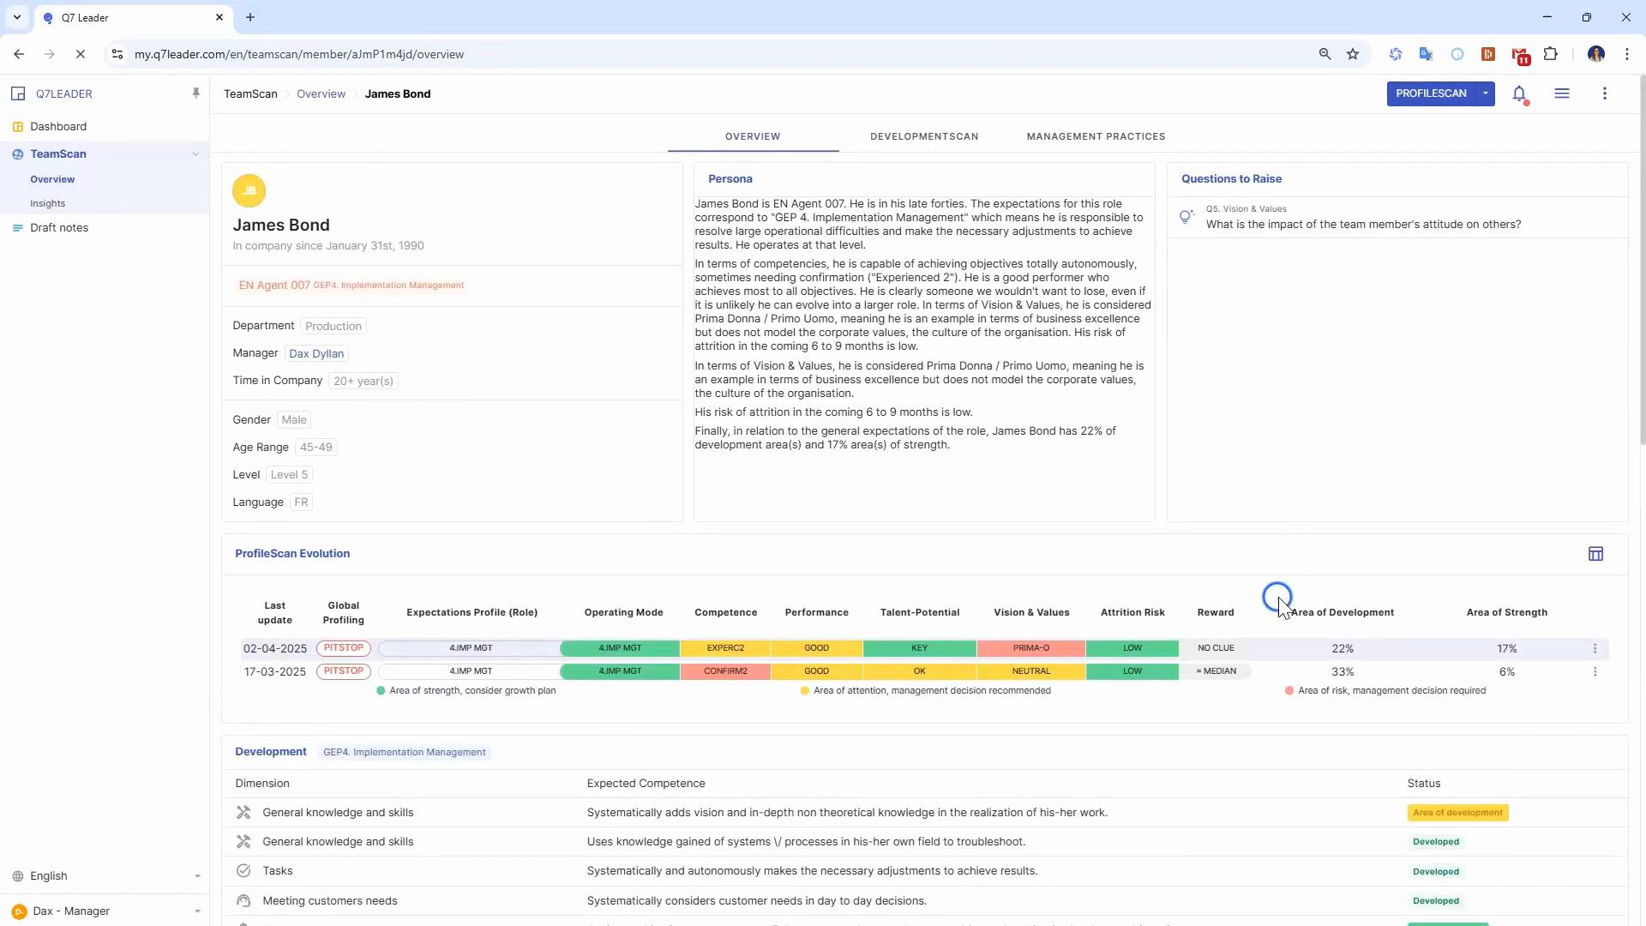
Examine the Development competence statuses, the newest scan's Area of Development percentage and the Management Practices in the team member's overview.
scroll(1278, 592, "down", 3)
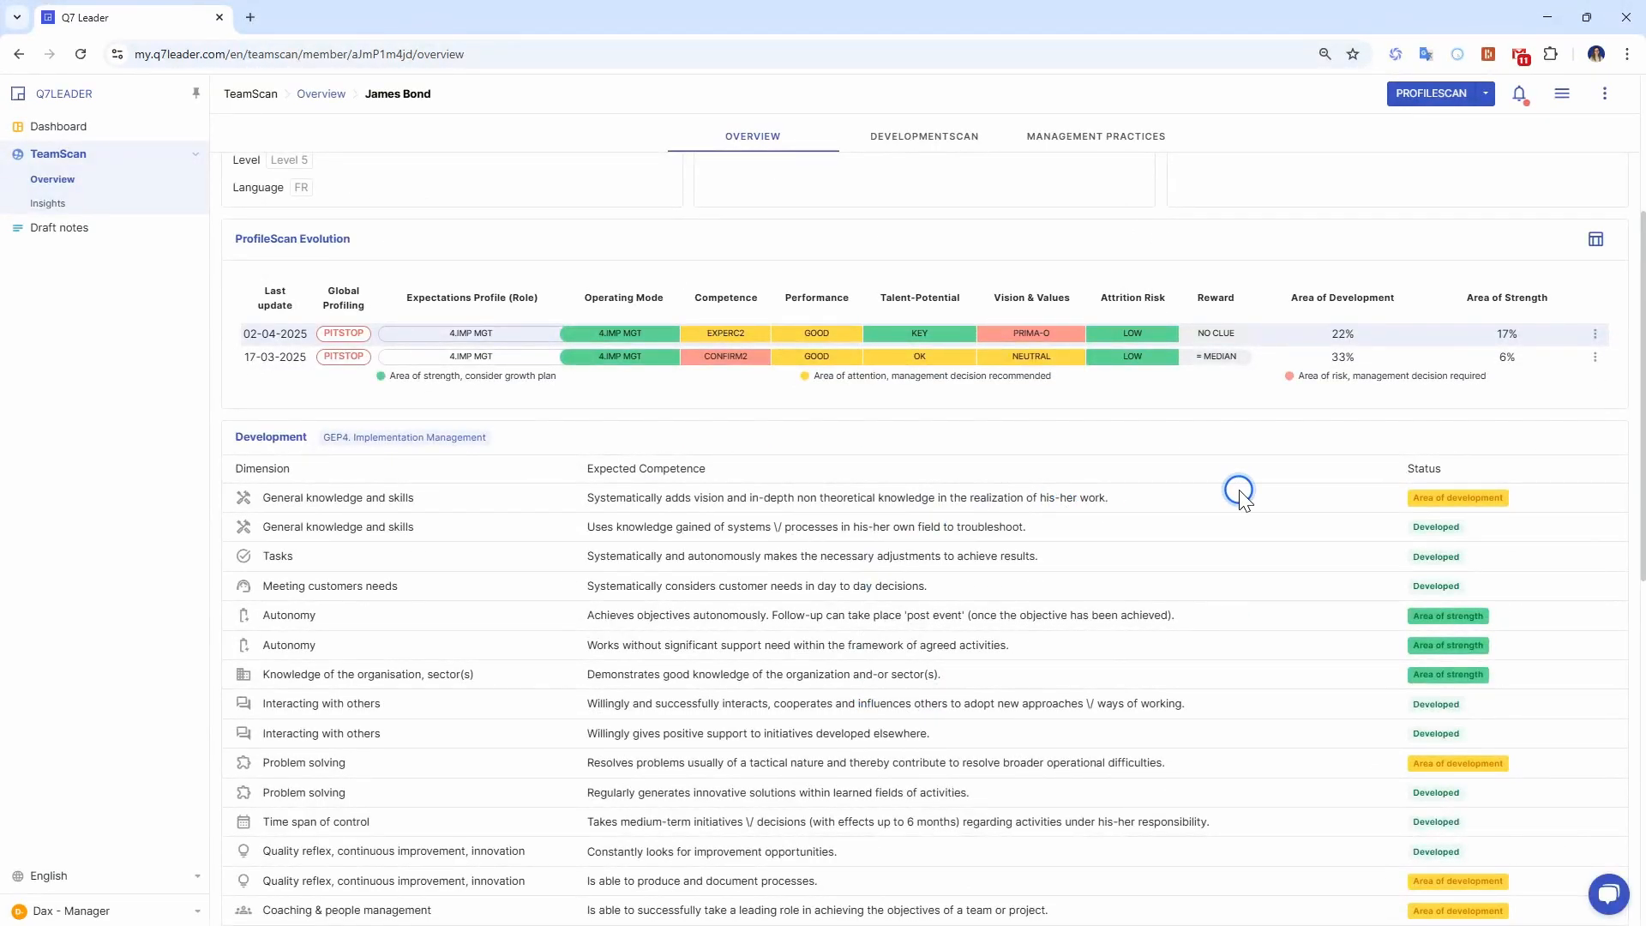
scroll(1237, 485, "down", 2)
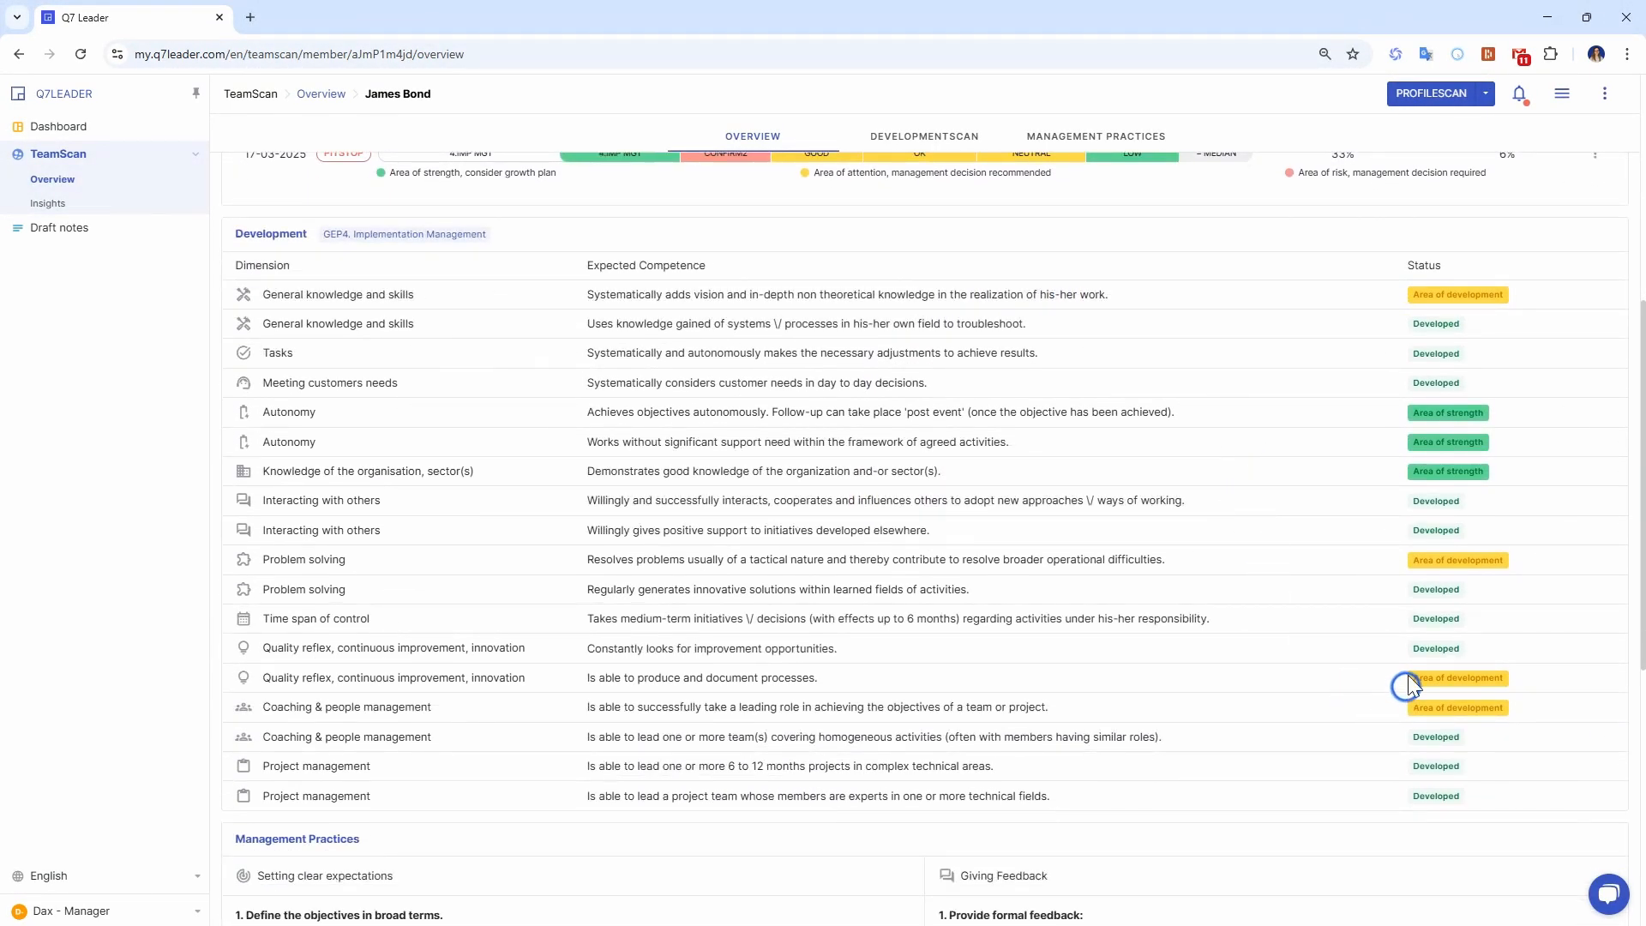
scroll(1343, 579, "up", 1)
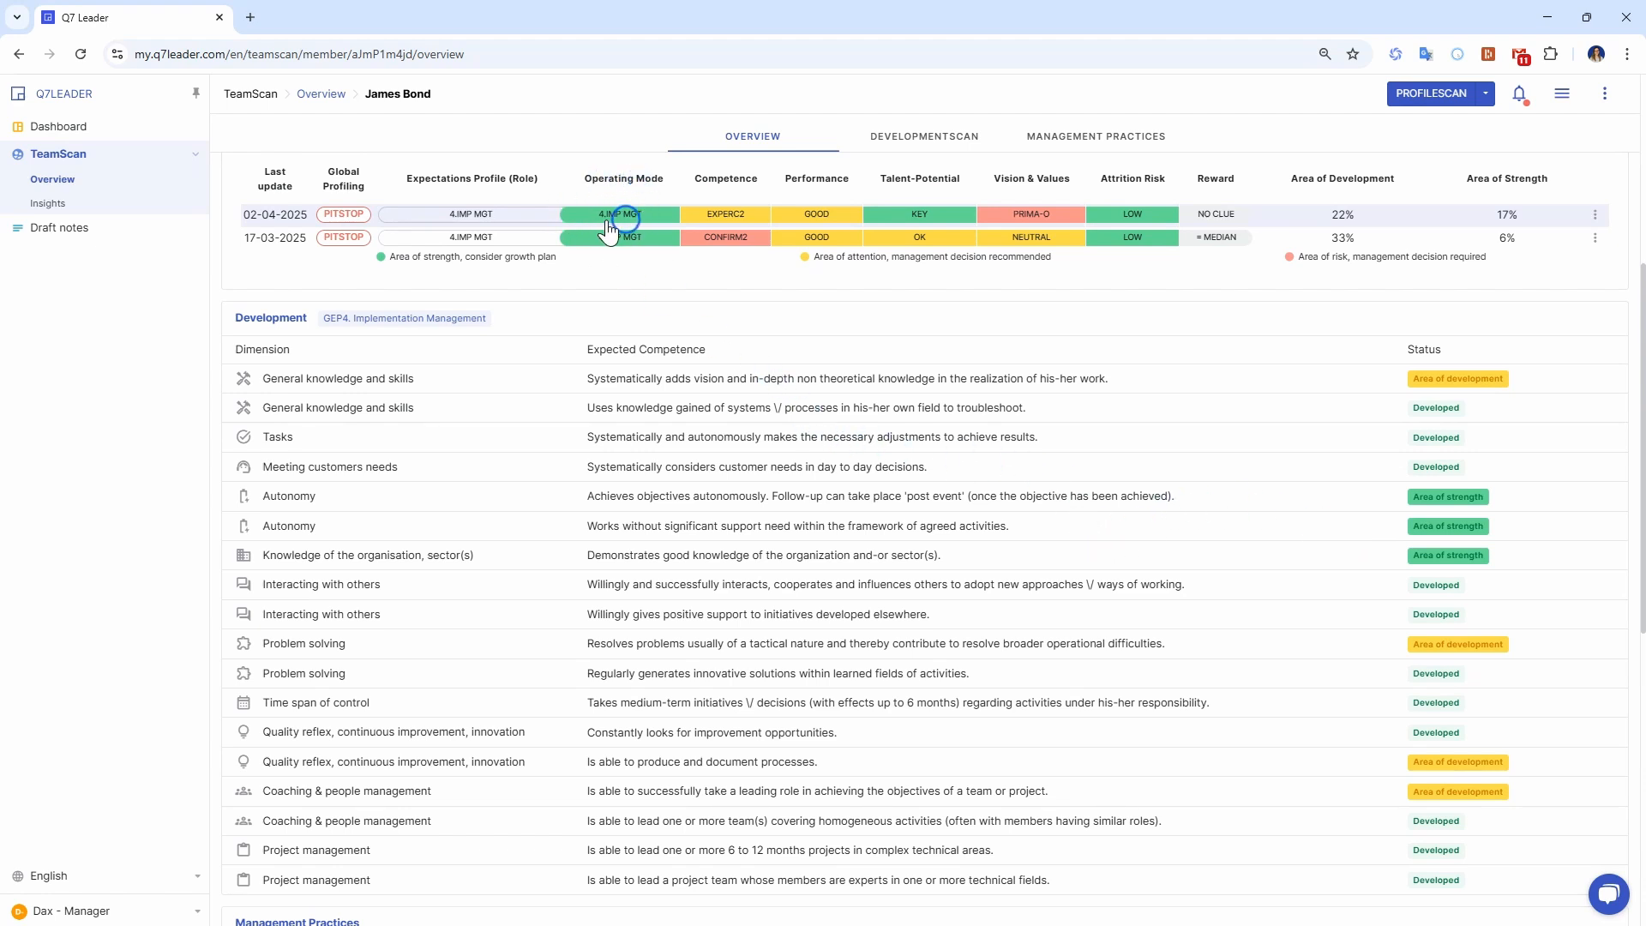
mouse_move(614, 216)
scroll(1372, 390, "down", 1)
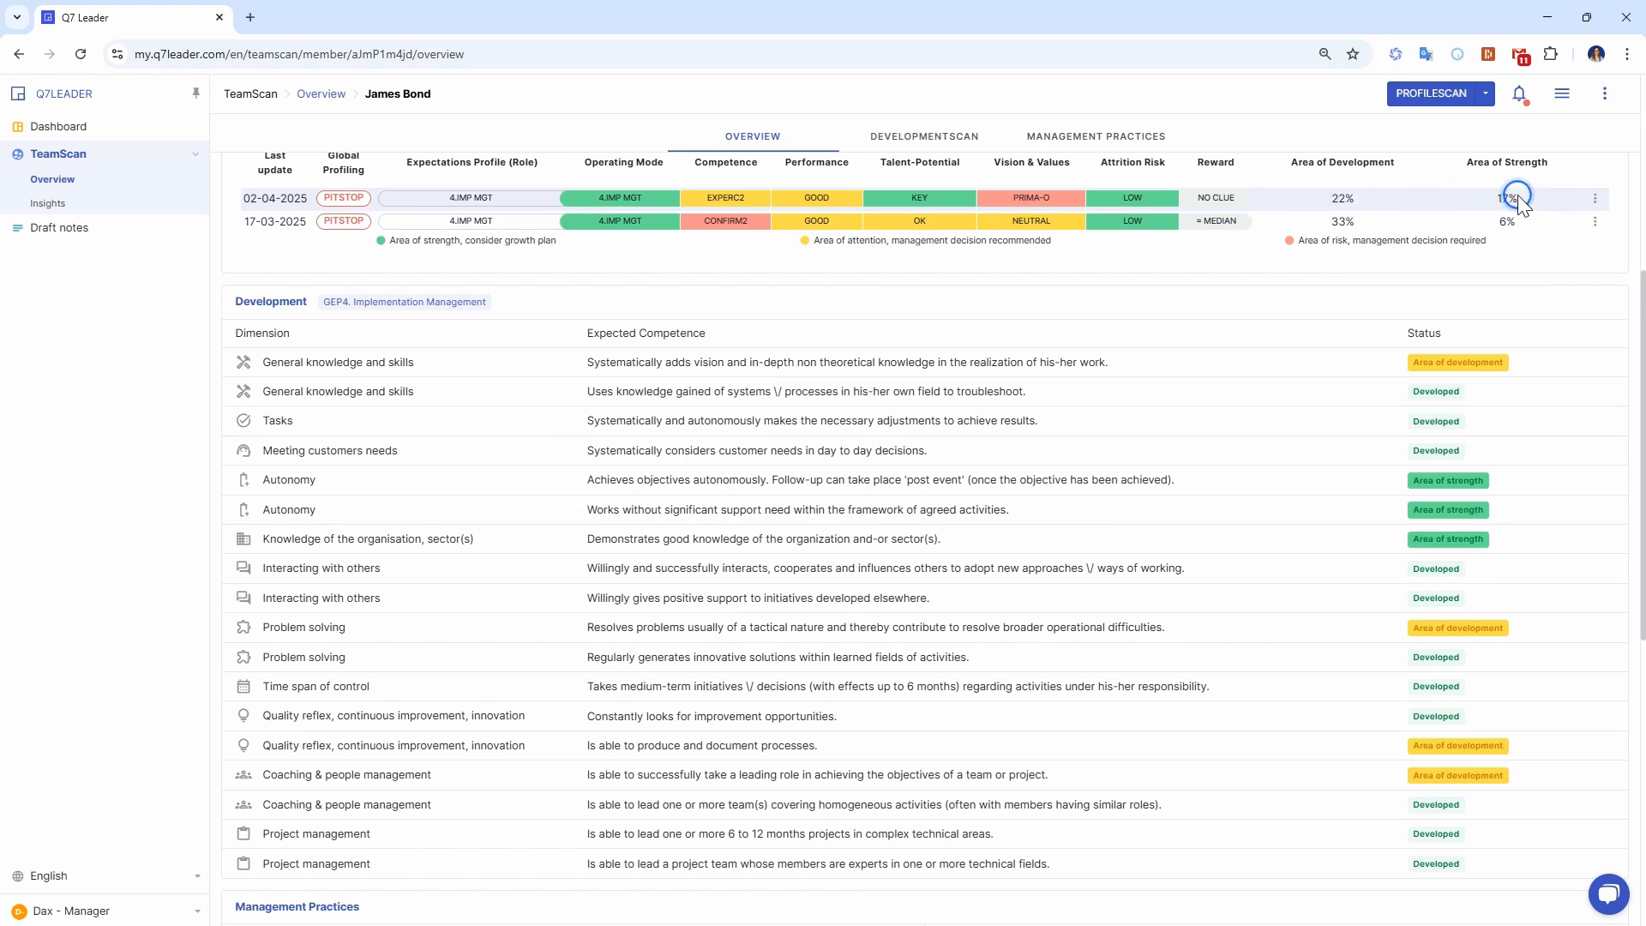
double_click(1369, 201)
left_click_drag(1369, 201, 1374, 208)
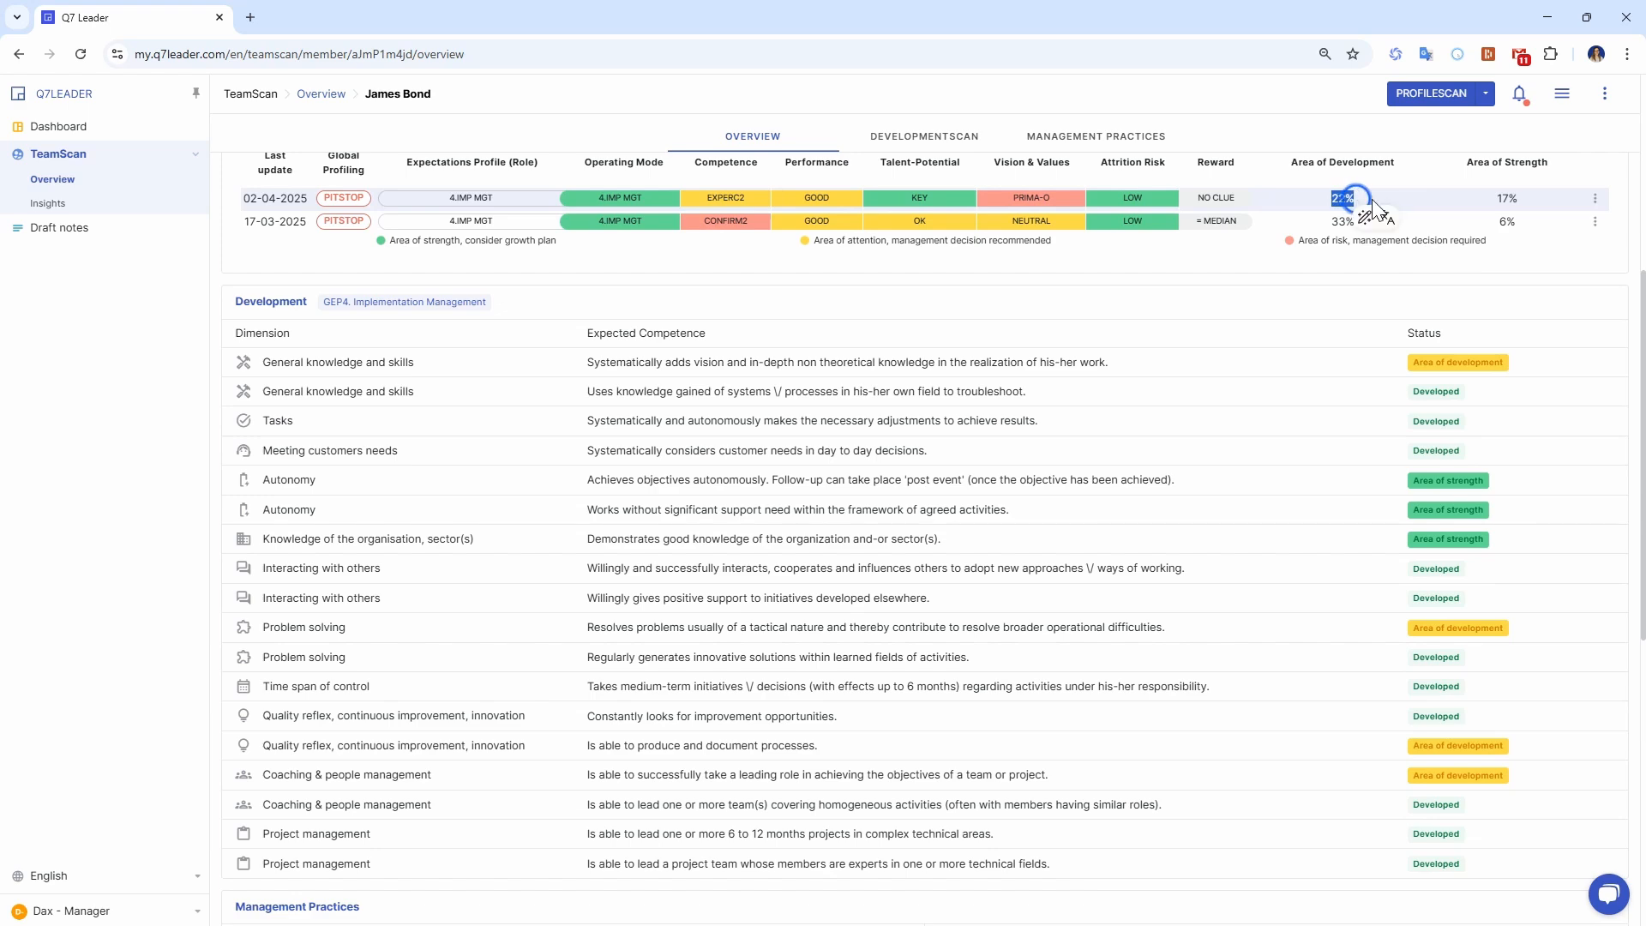
left_click(1372, 333)
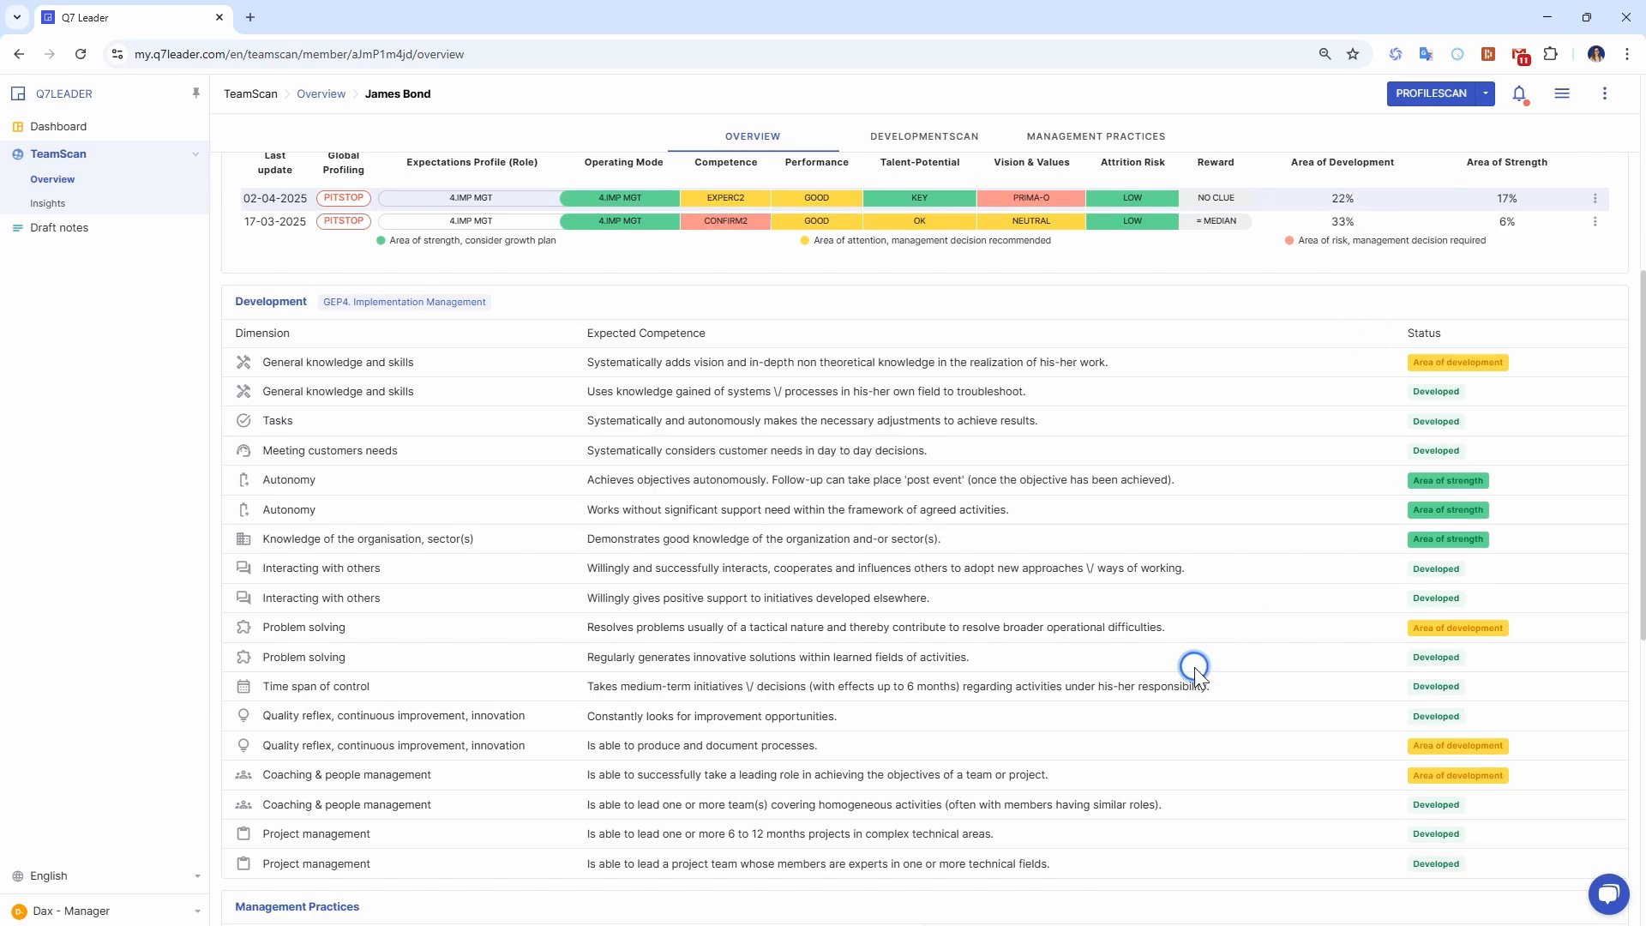
scroll(949, 643, "down", 5)
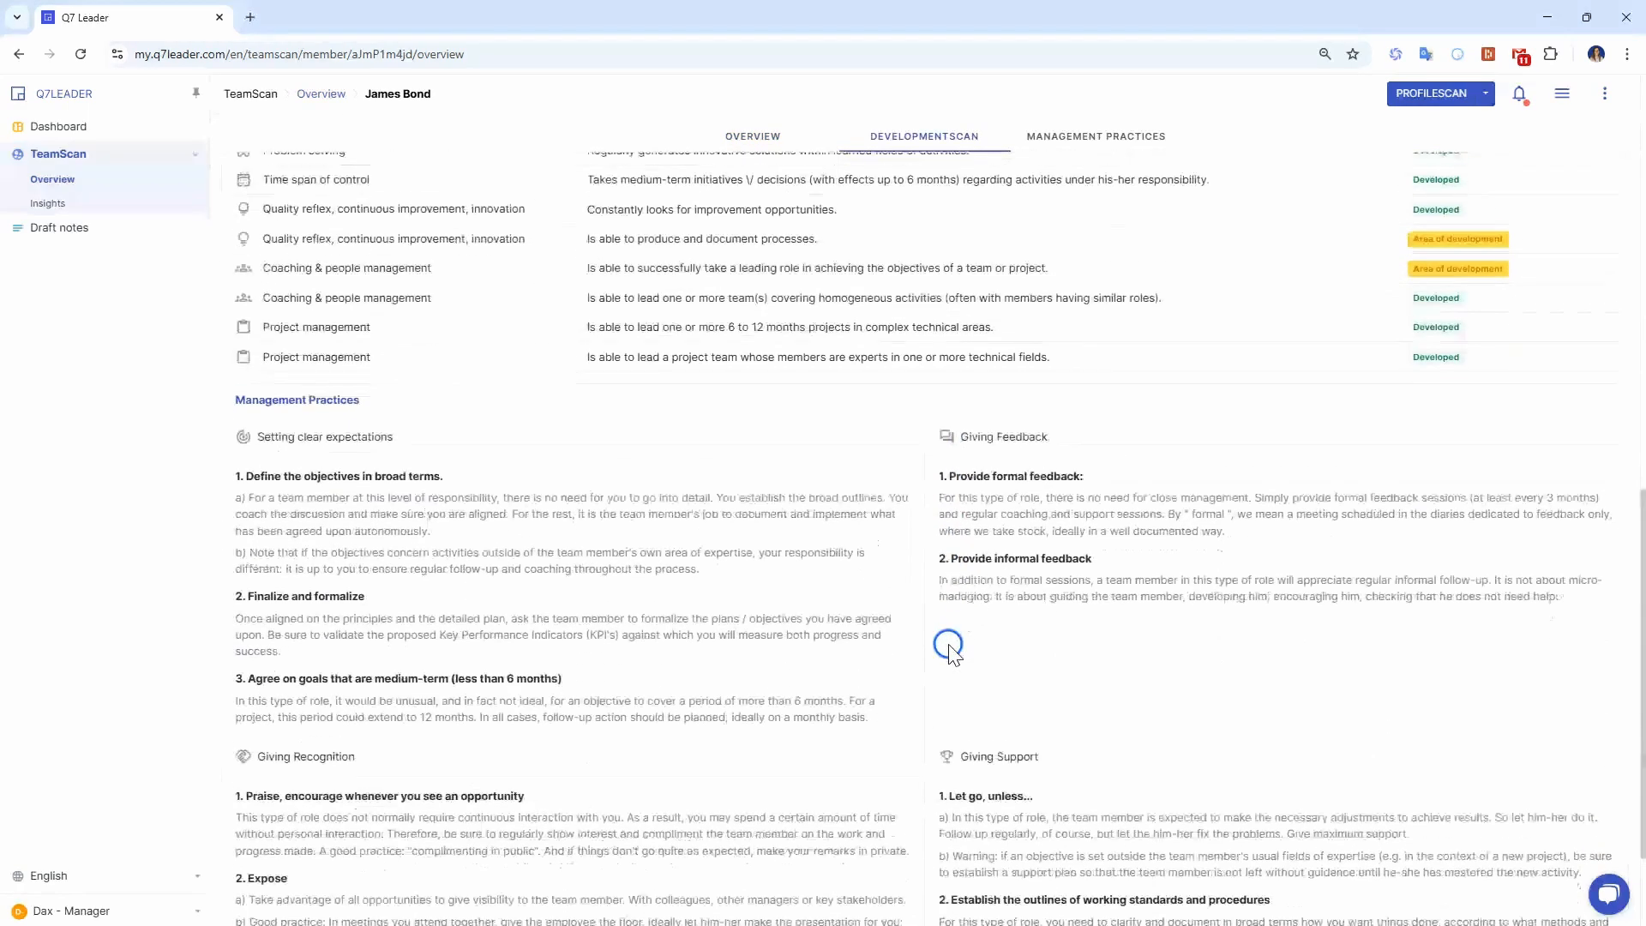
scroll(948, 643, "down", 2)
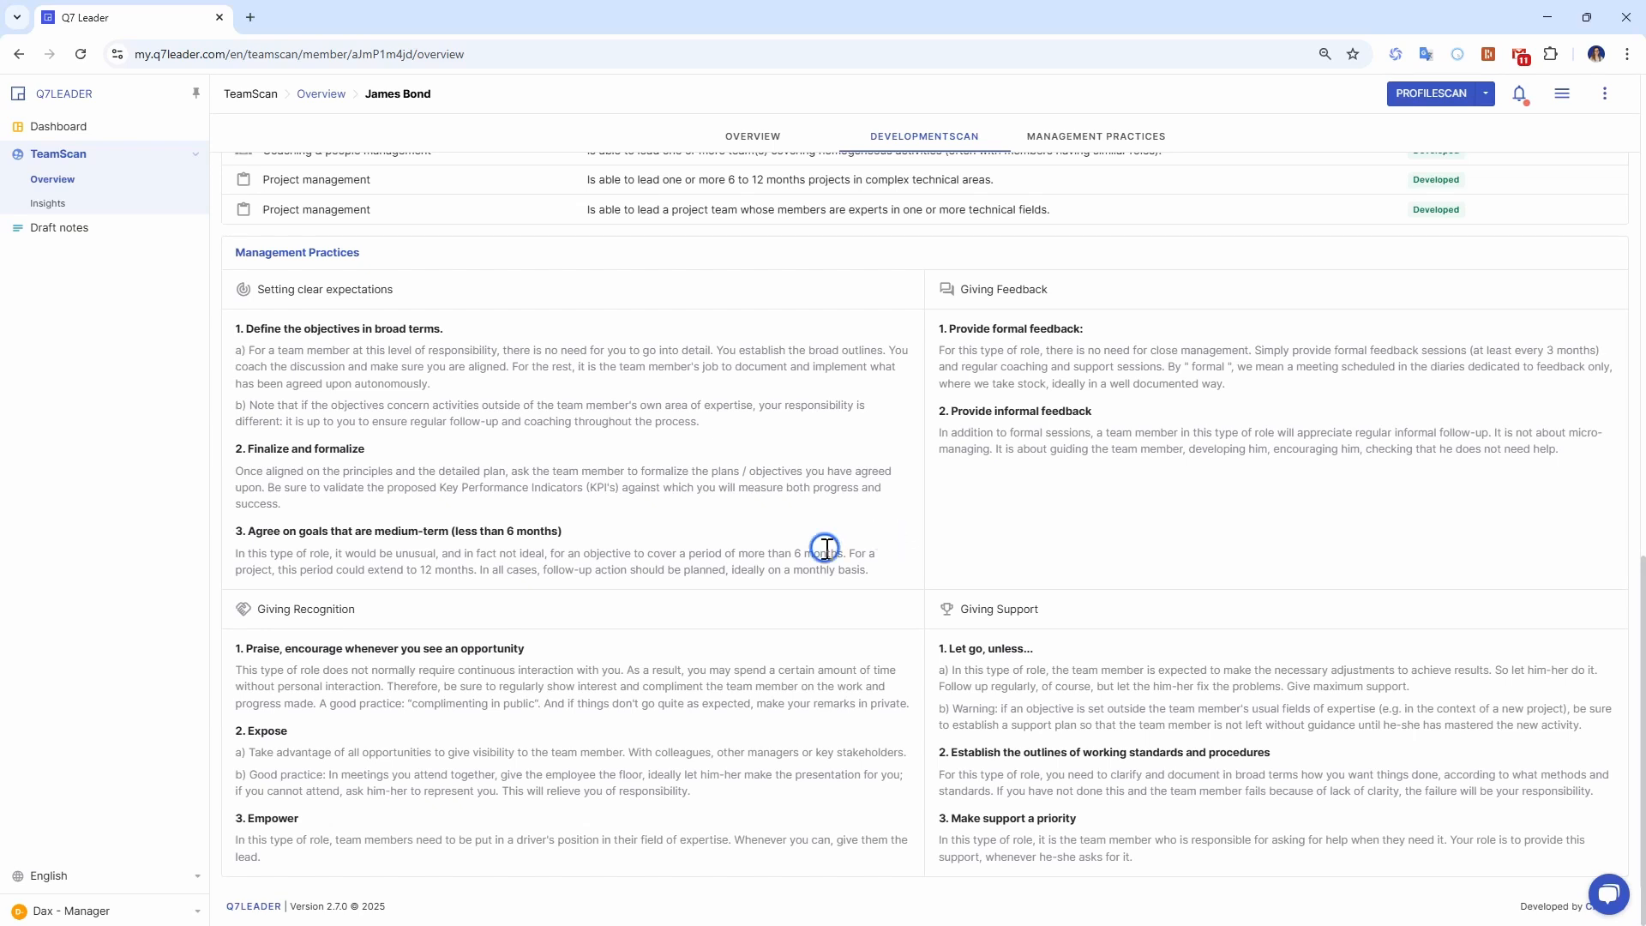
Return to the TeamScan overview and filter the team members by Relation, set to Manager.
left_click(60, 182)
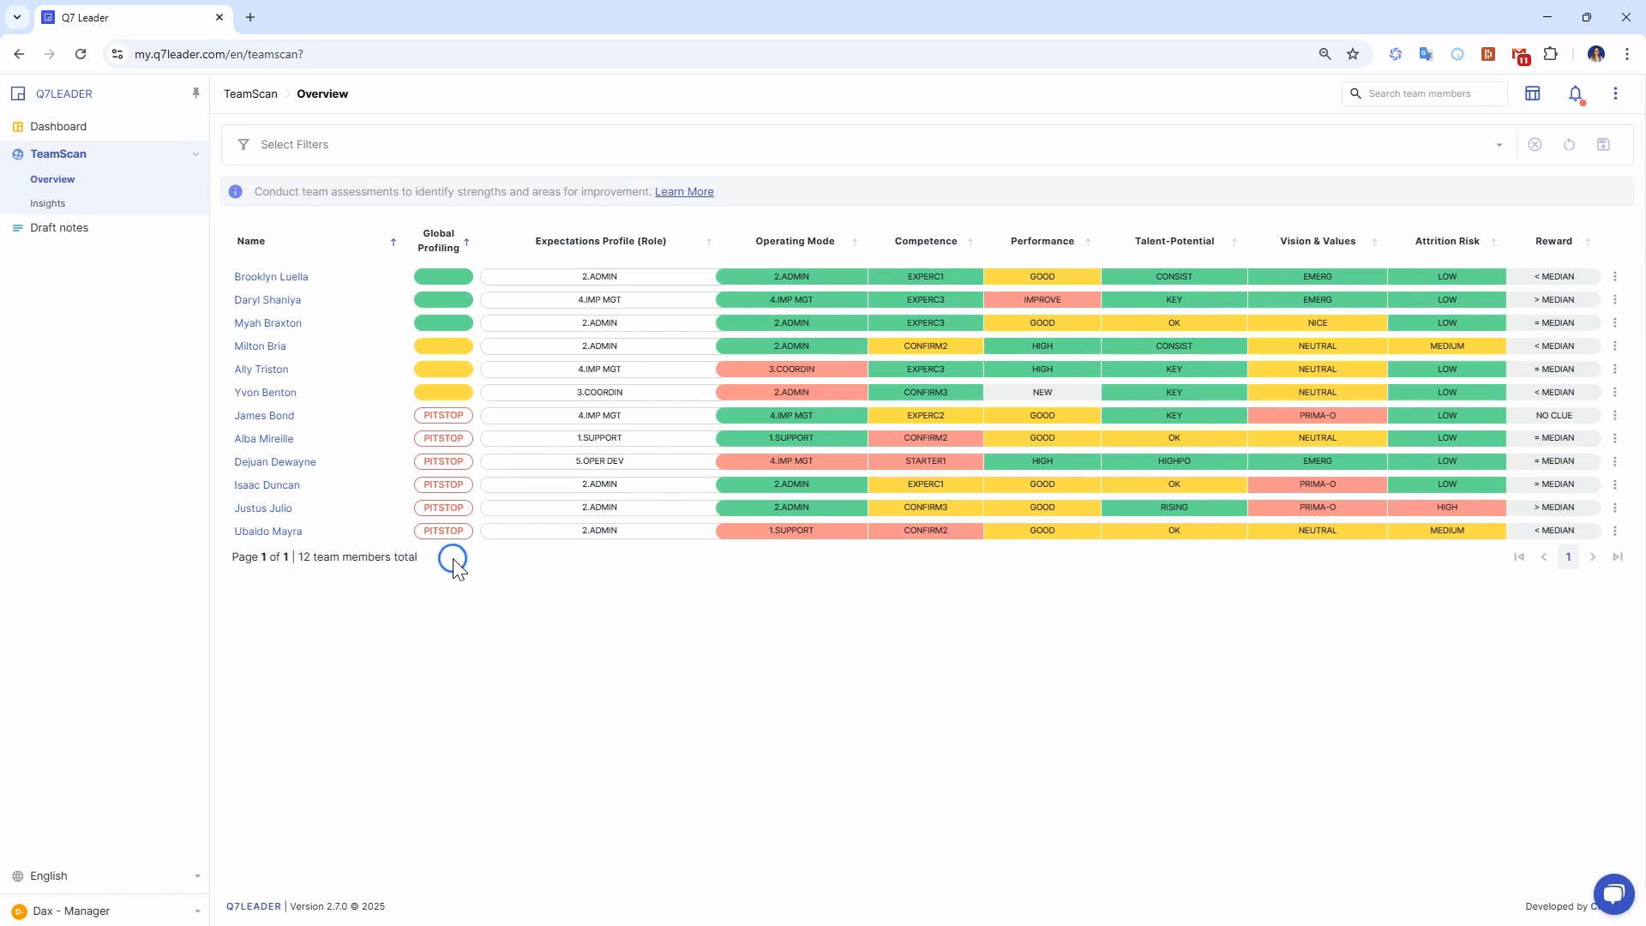
left_click(379, 152)
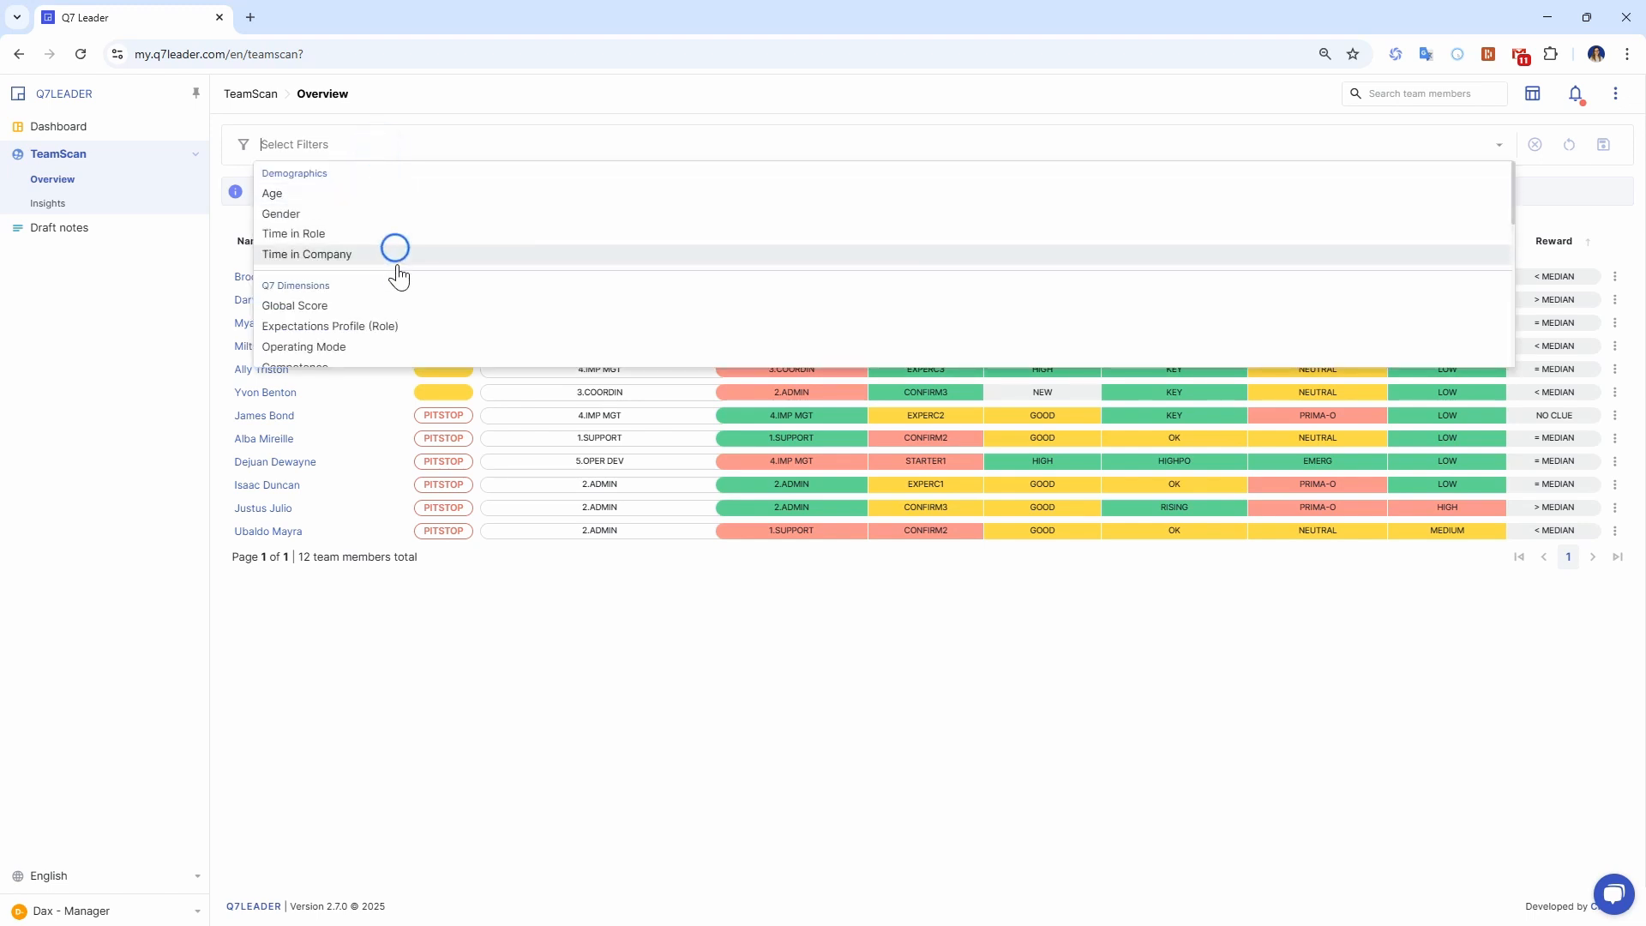
scroll(397, 270, "down", 6)
scroll(397, 270, "down", 3)
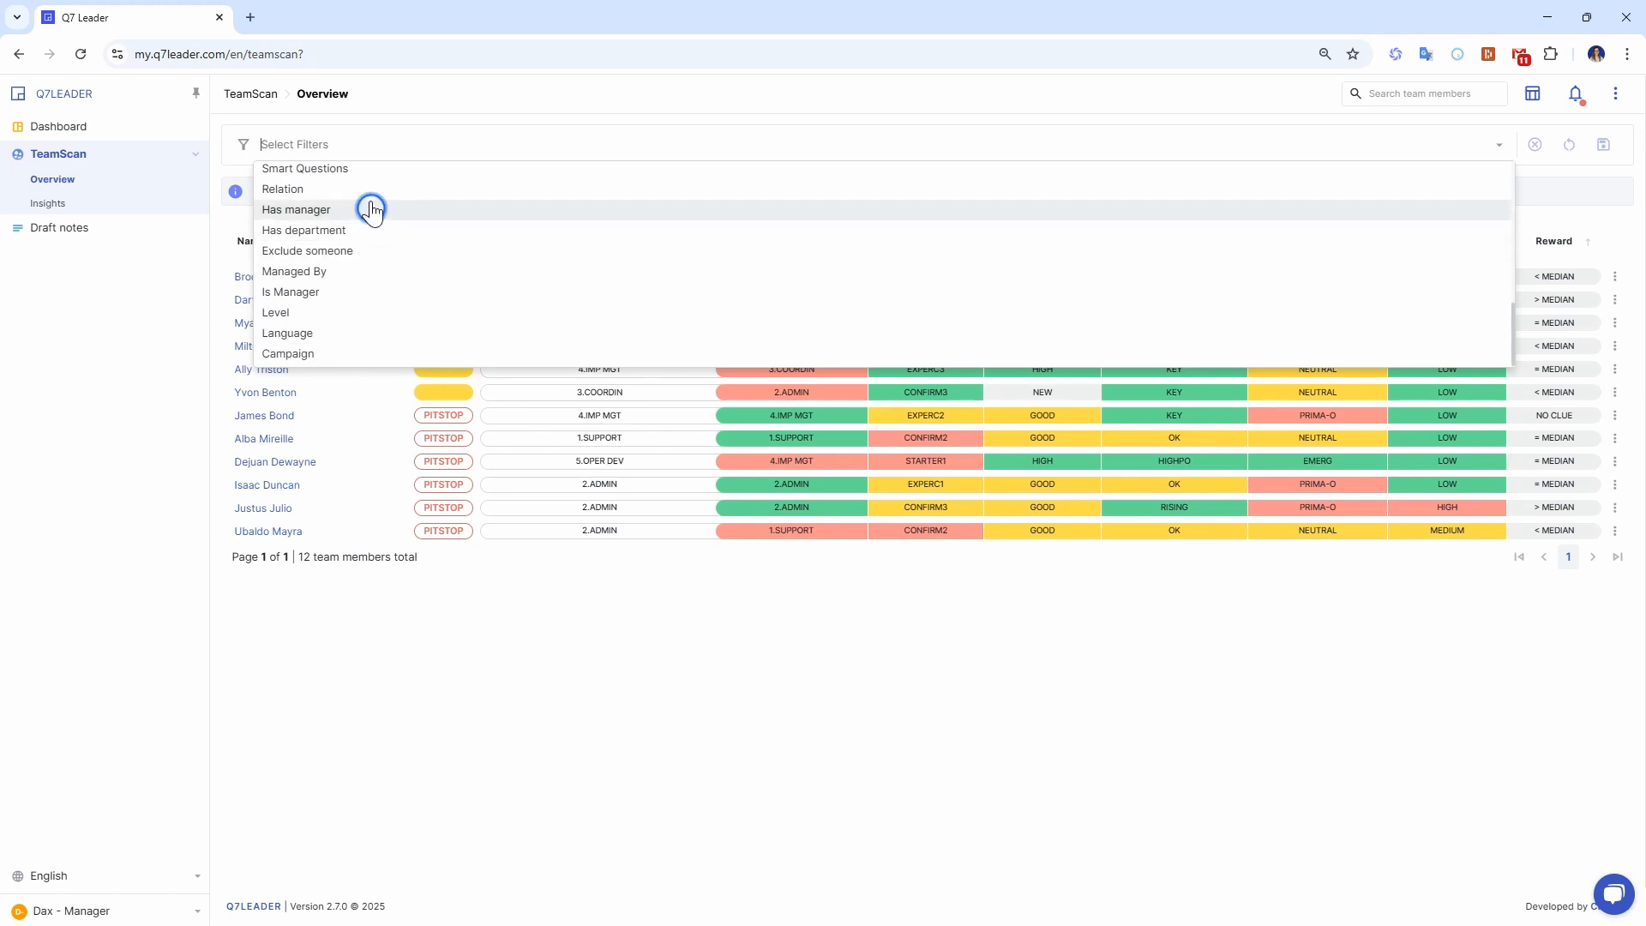
left_click(367, 183)
left_click(288, 186)
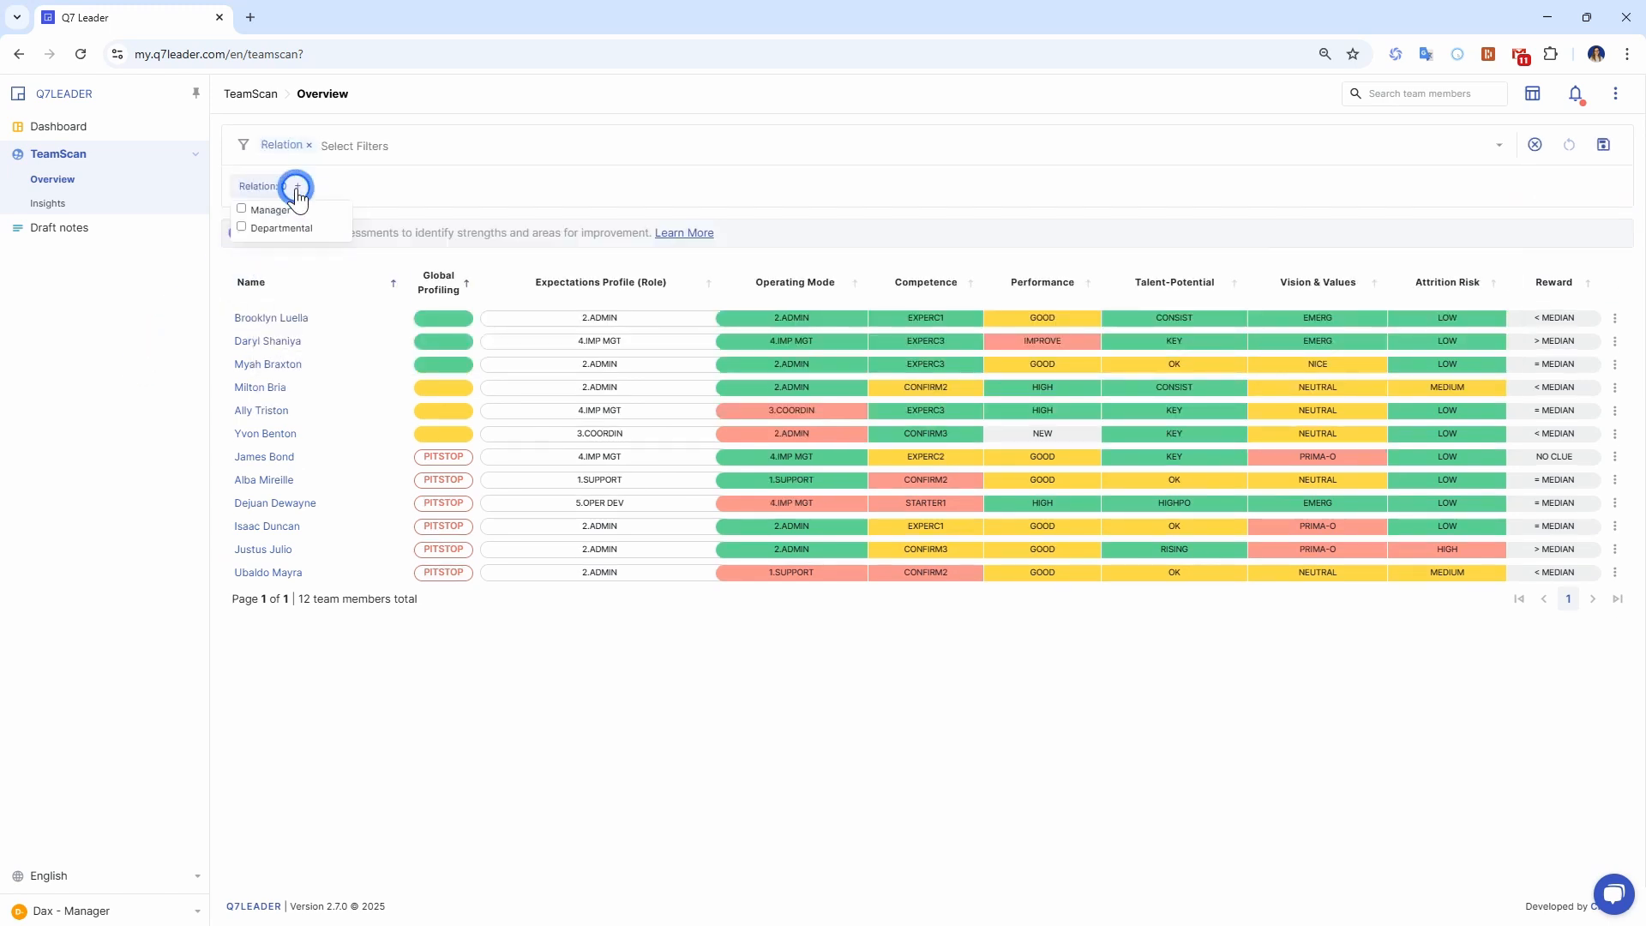
left_click(266, 210)
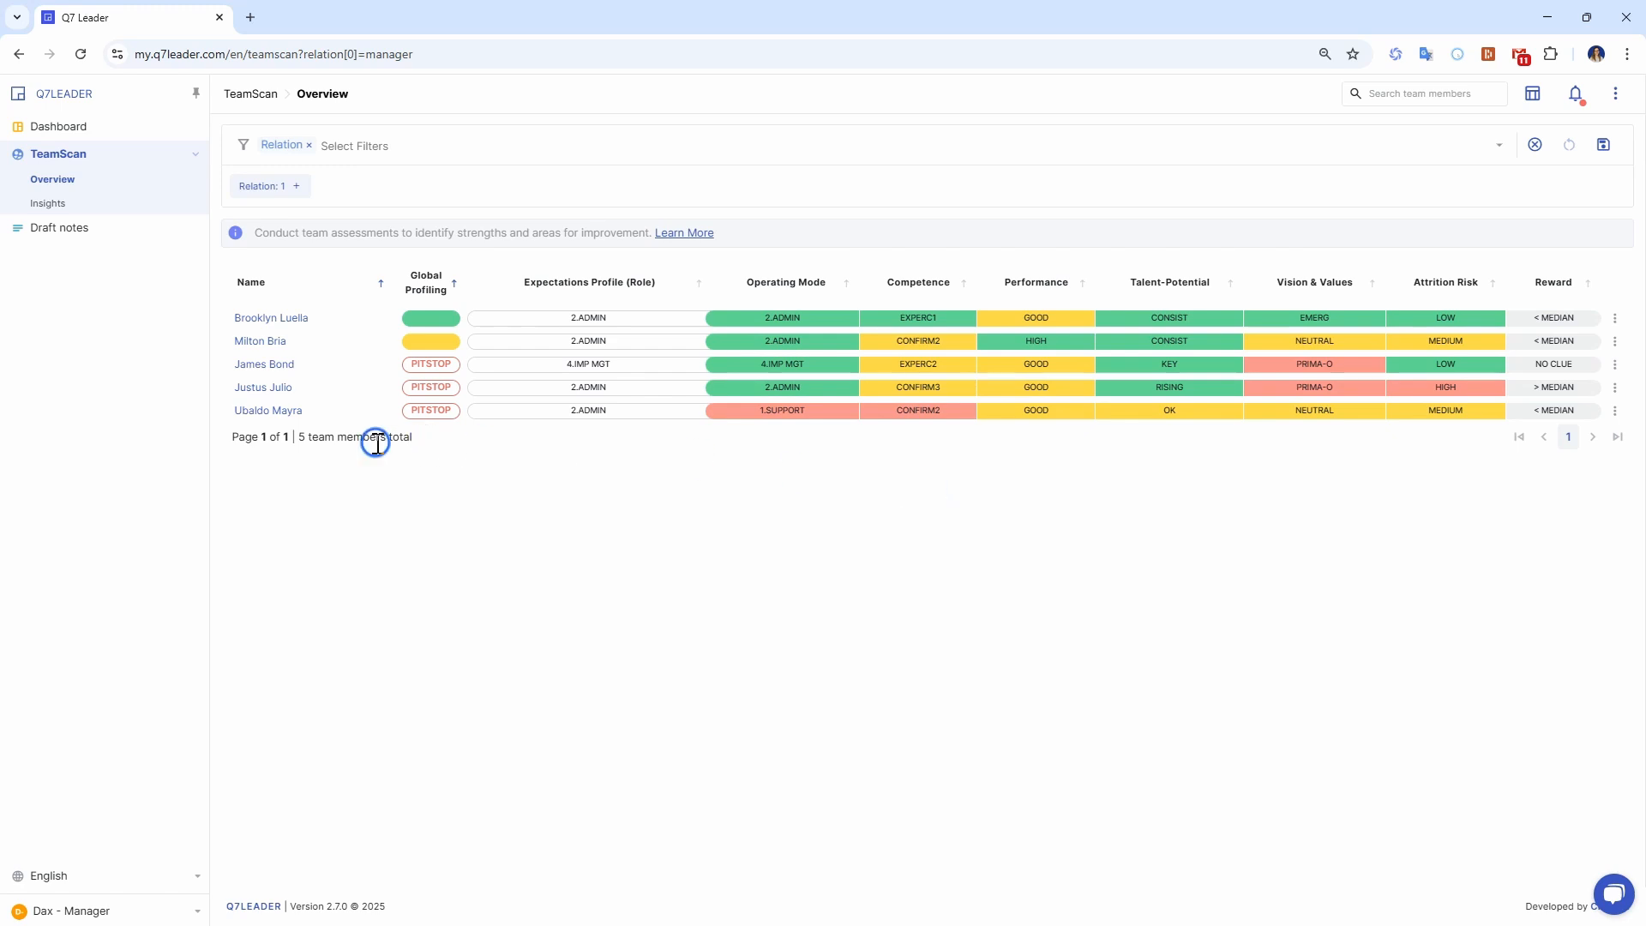
Open the TeamScan insights and examine the General Charts, from Global Profiling through Competence, Performance and Vision & Values.
left_click(51, 204)
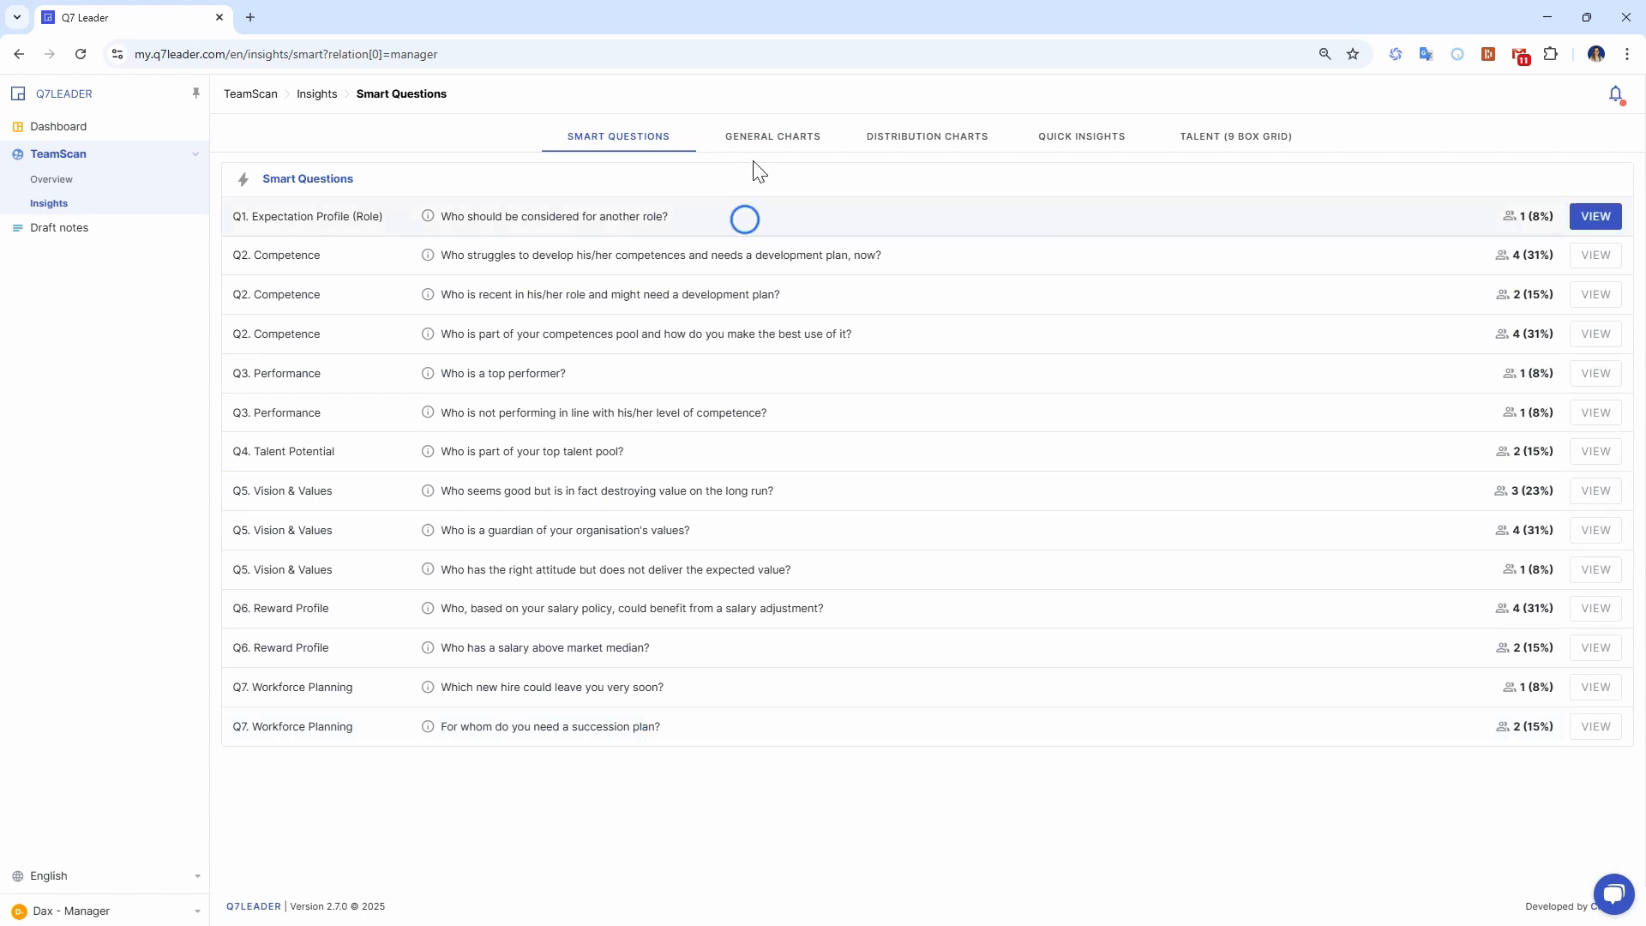
left_click(759, 137)
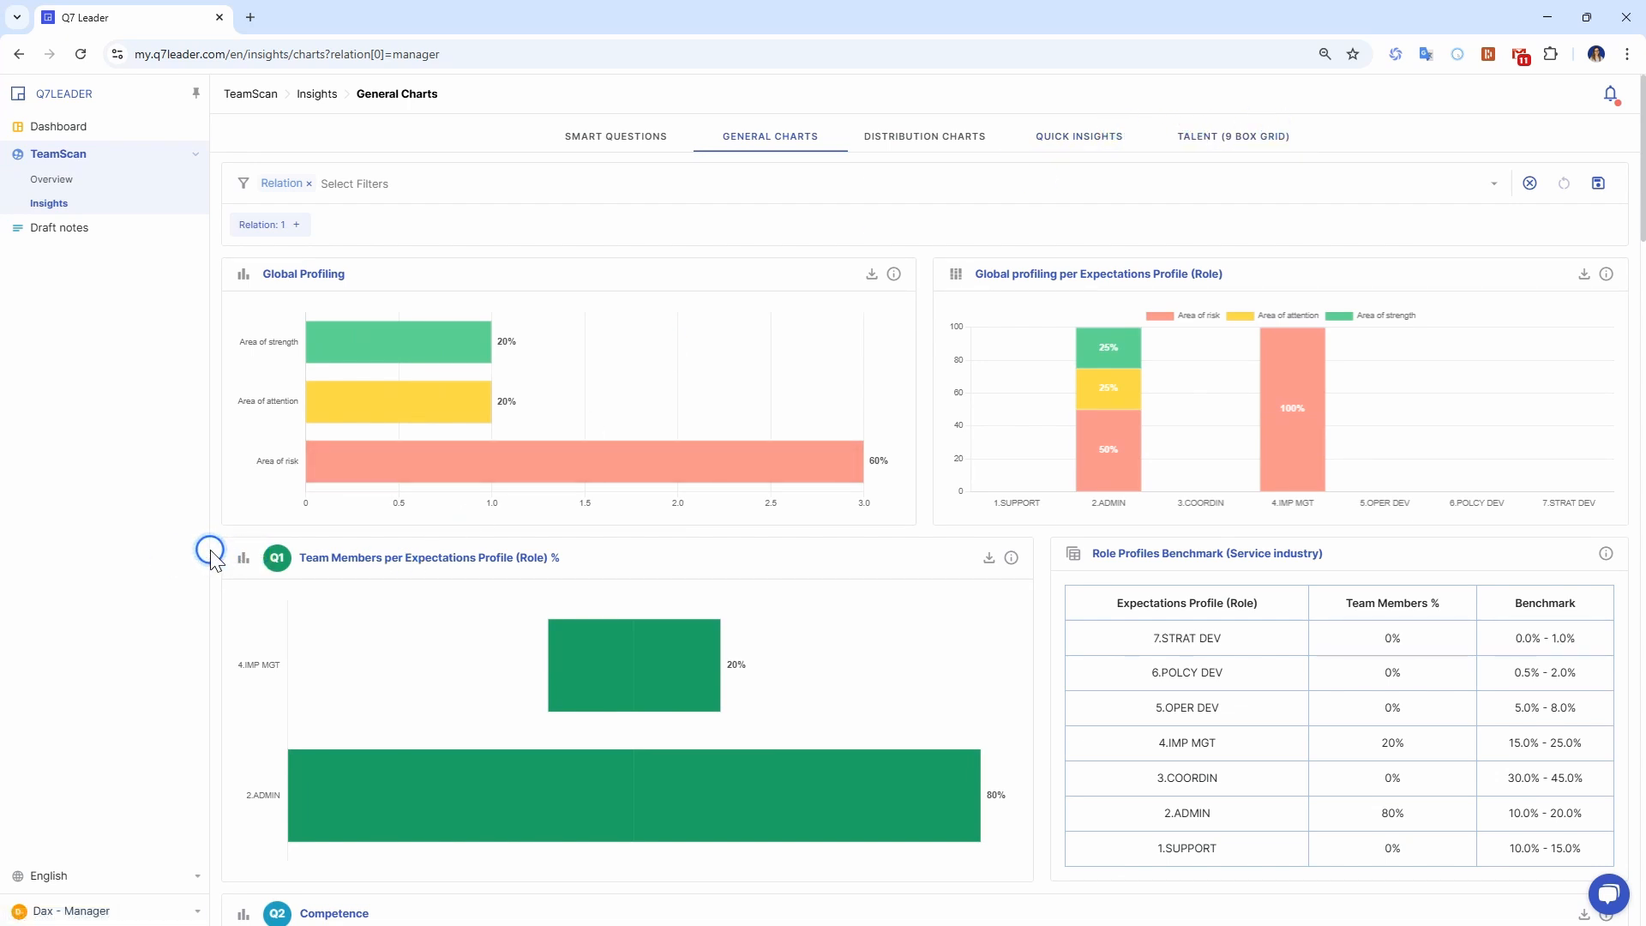
scroll(210, 549, "down", 2)
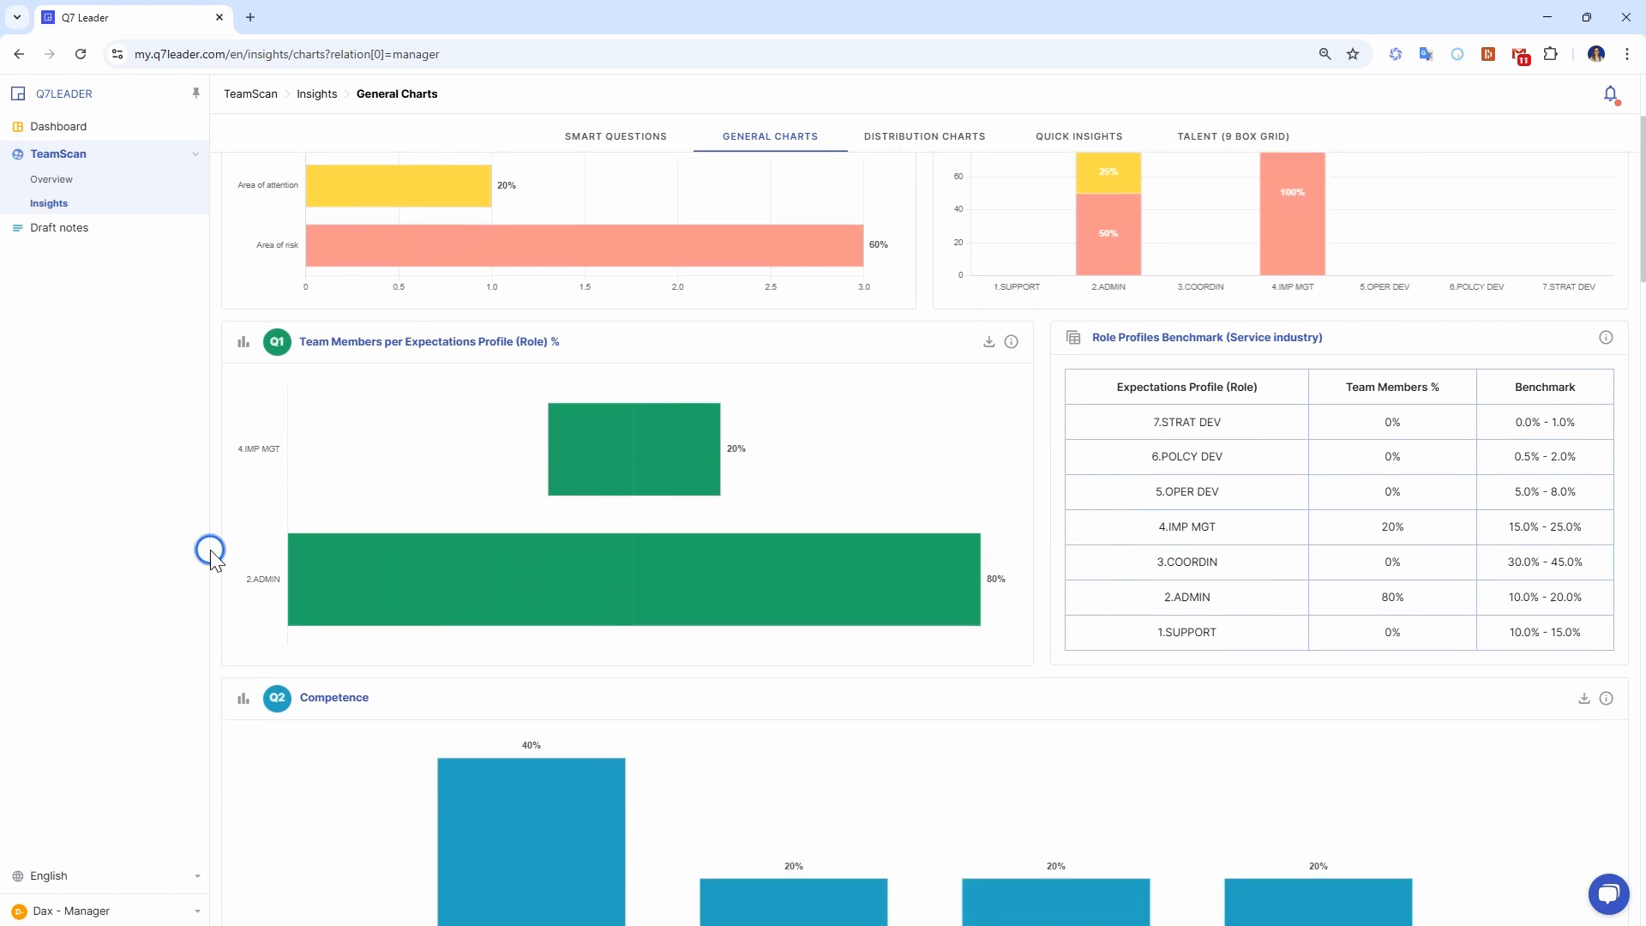
scroll(209, 549, "down", 2)
scroll(210, 549, "down", 3)
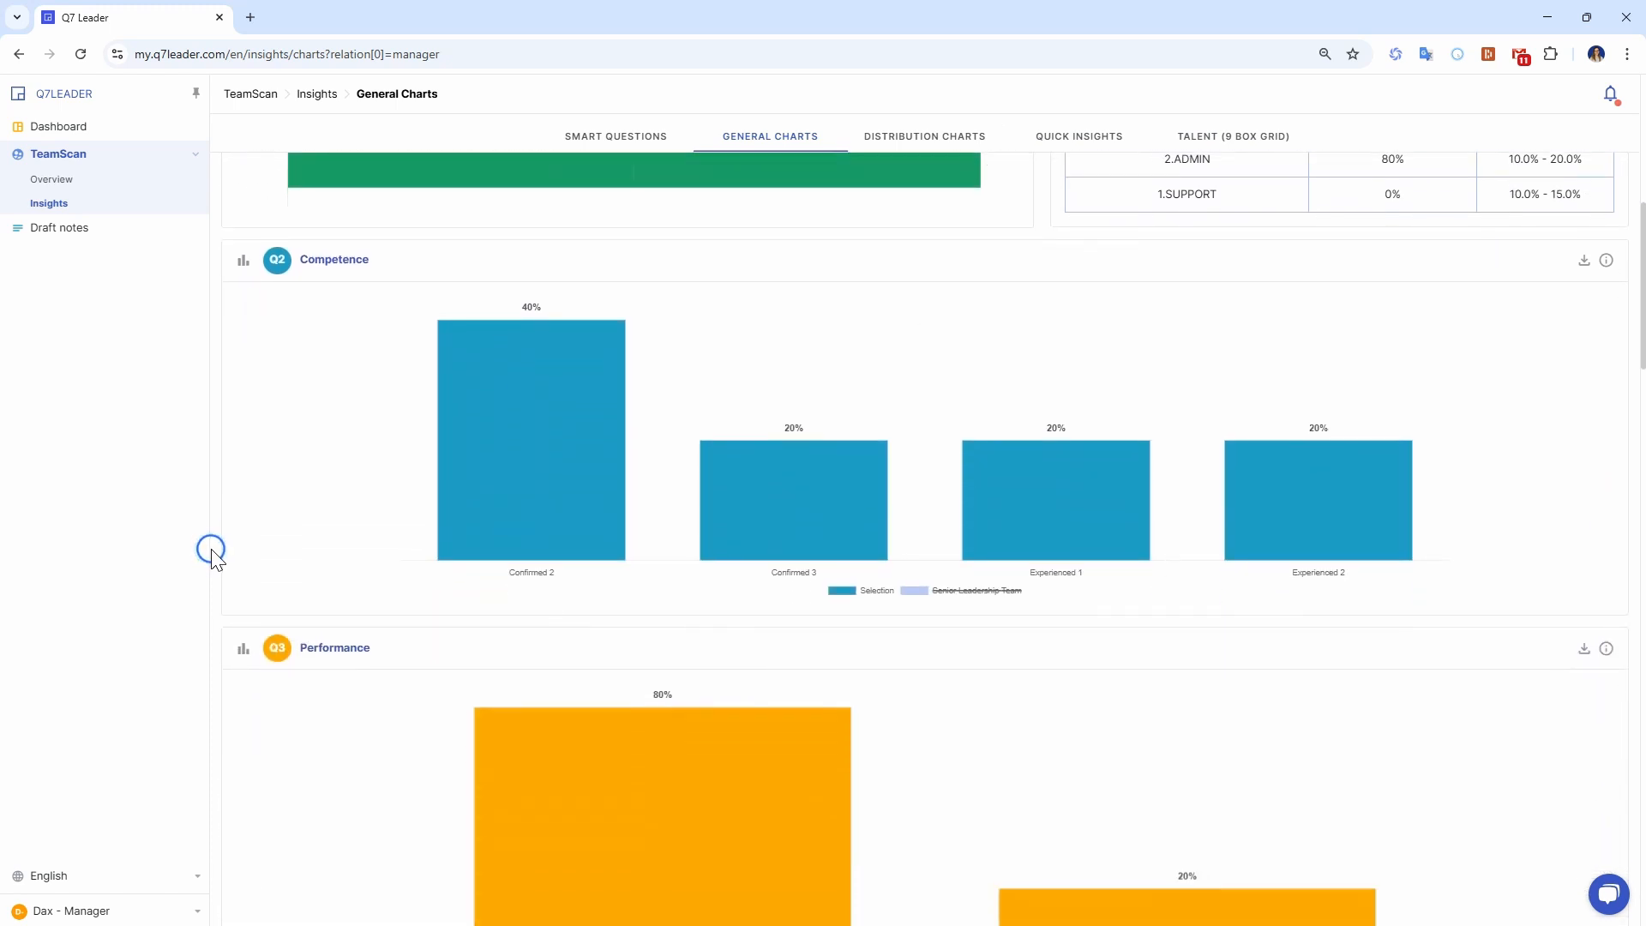
scroll(210, 549, "down", 7)
scroll(211, 550, "down", 4)
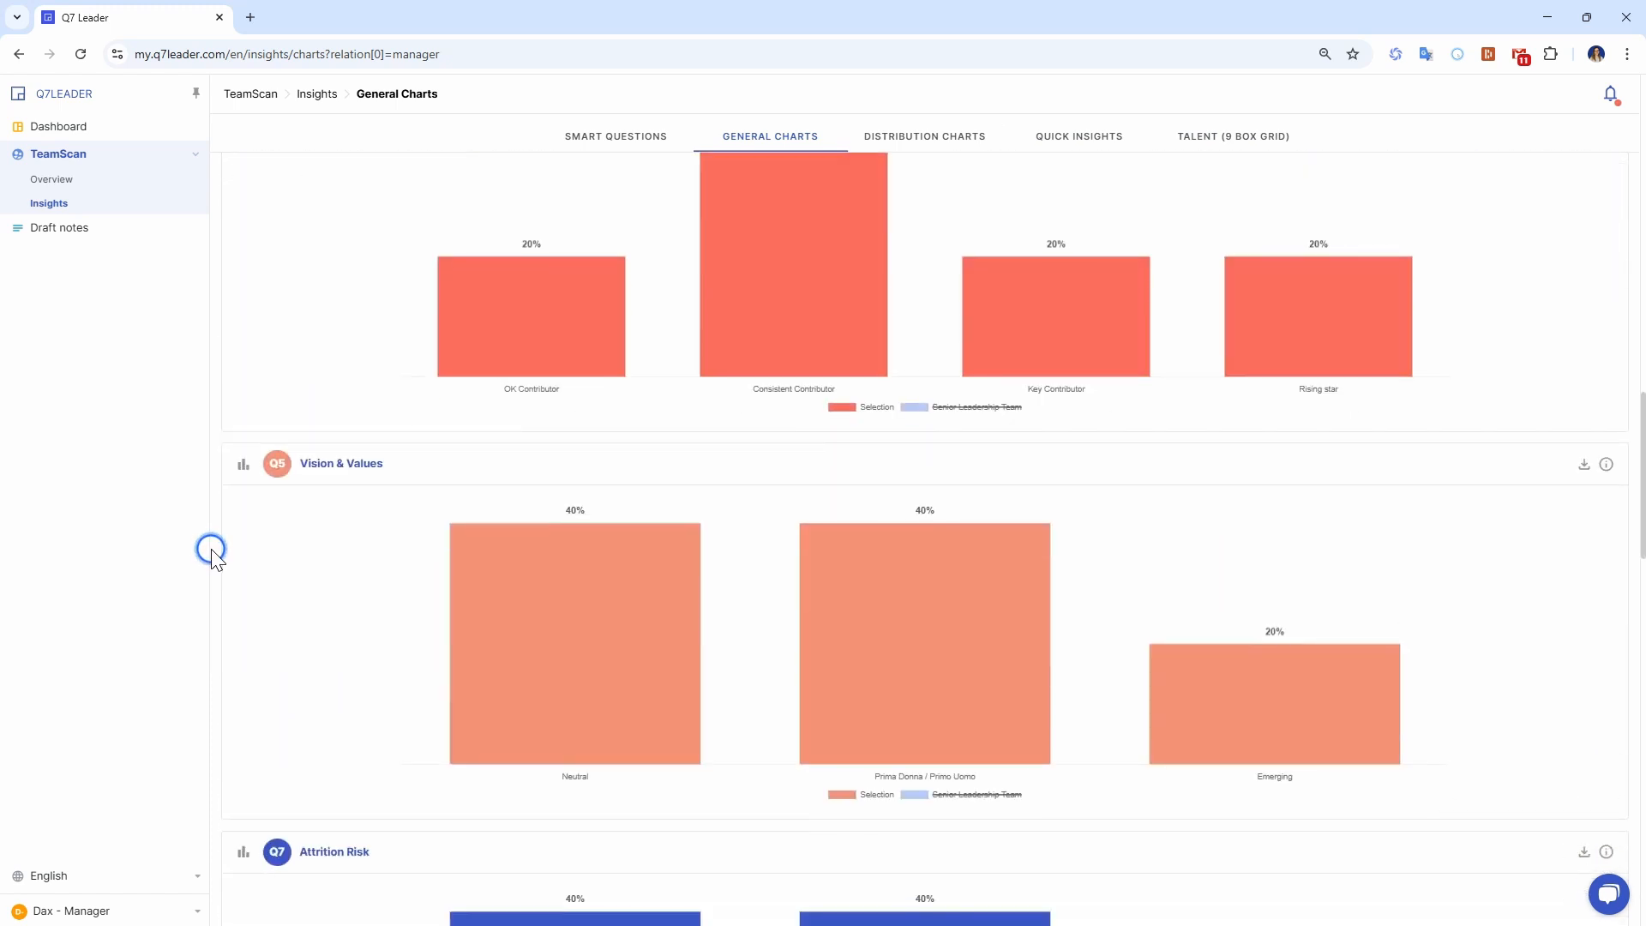
scroll(211, 550, "up", 18)
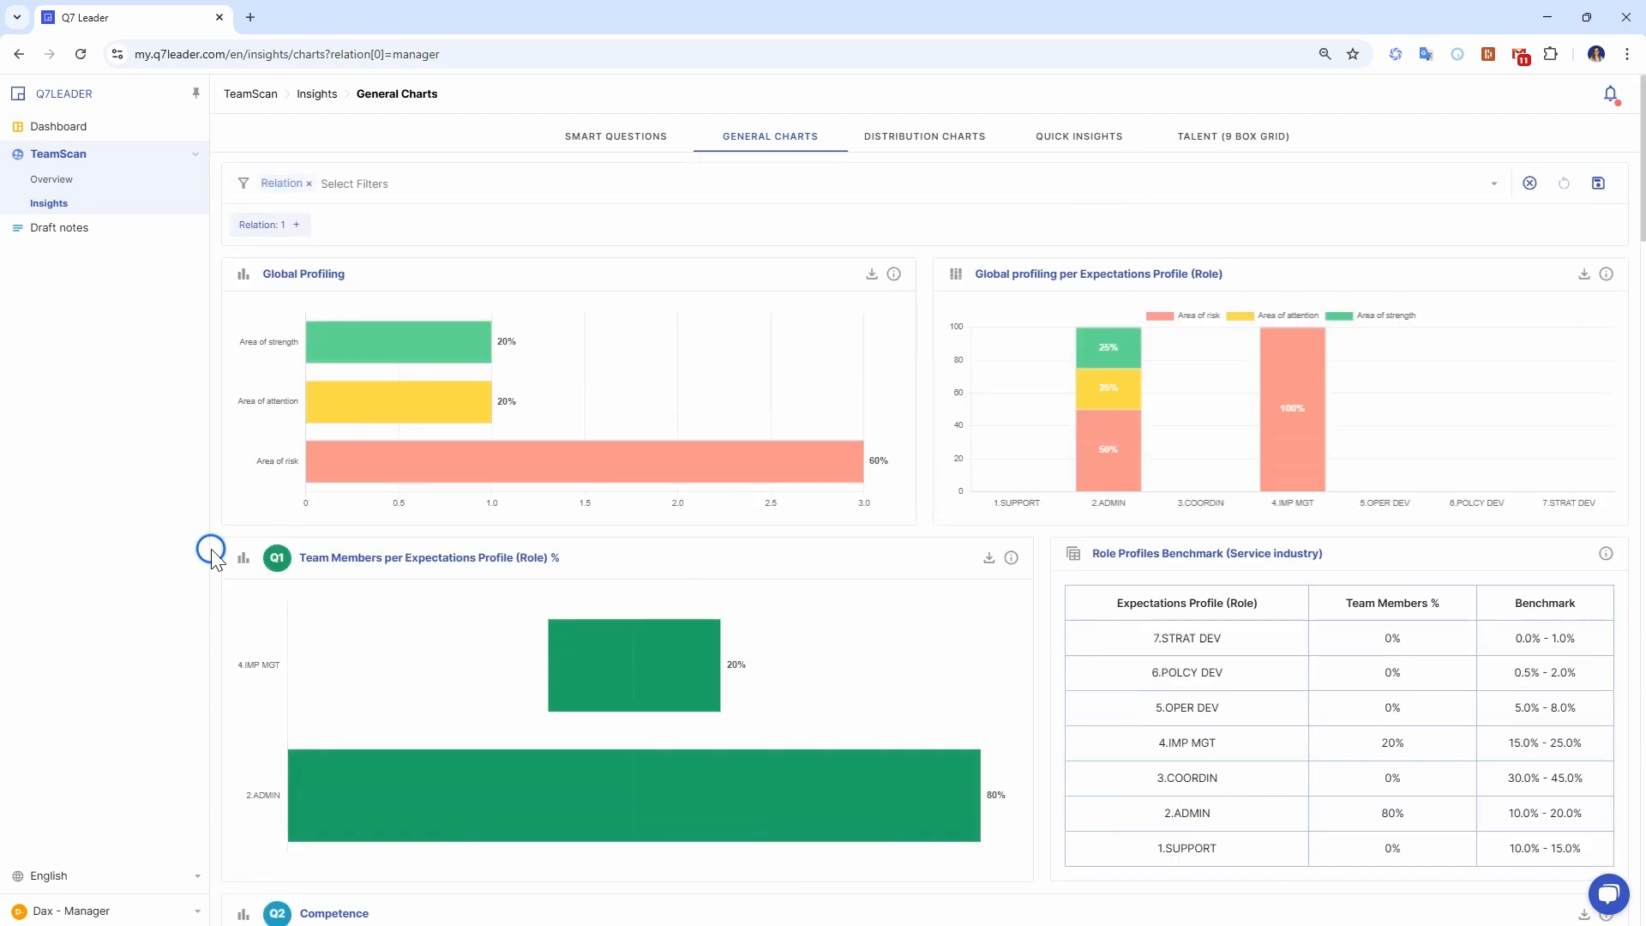